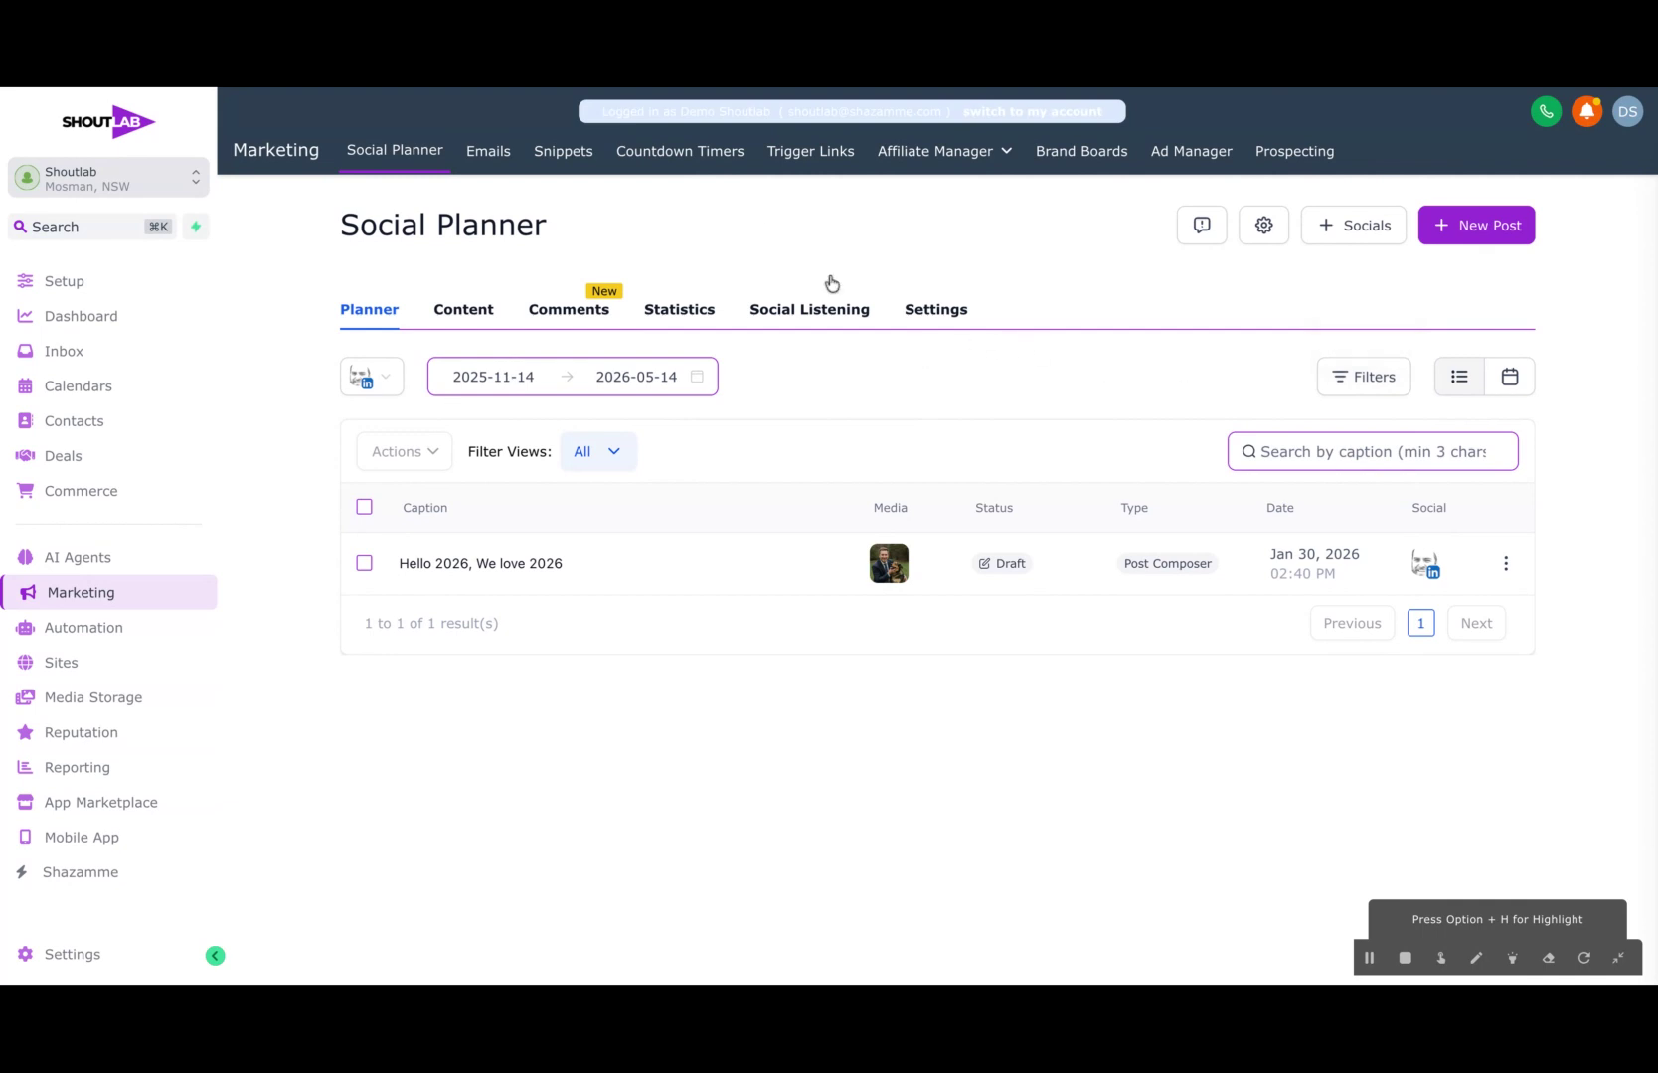
# Step: Look through the Social Planner's Content, Comments, Statistics, Social Listening and Settings sections, then return to the planner overview
pyautogui.click(471, 313)
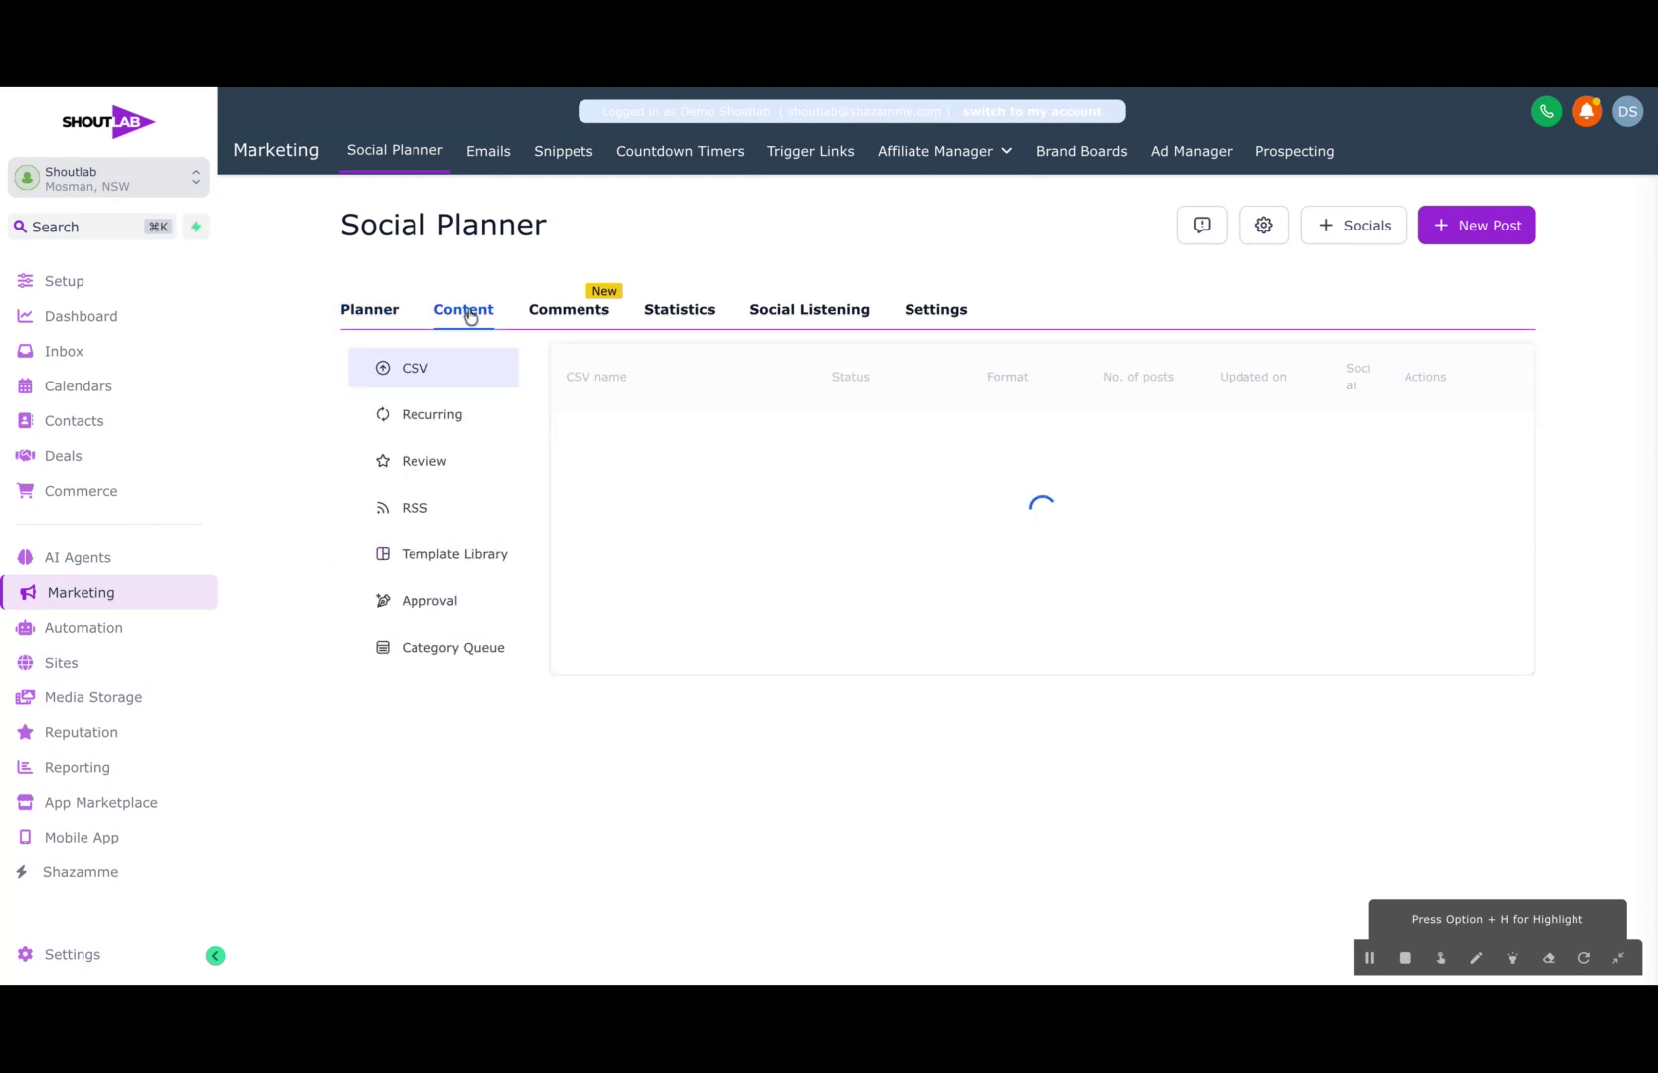
pyautogui.click(449, 416)
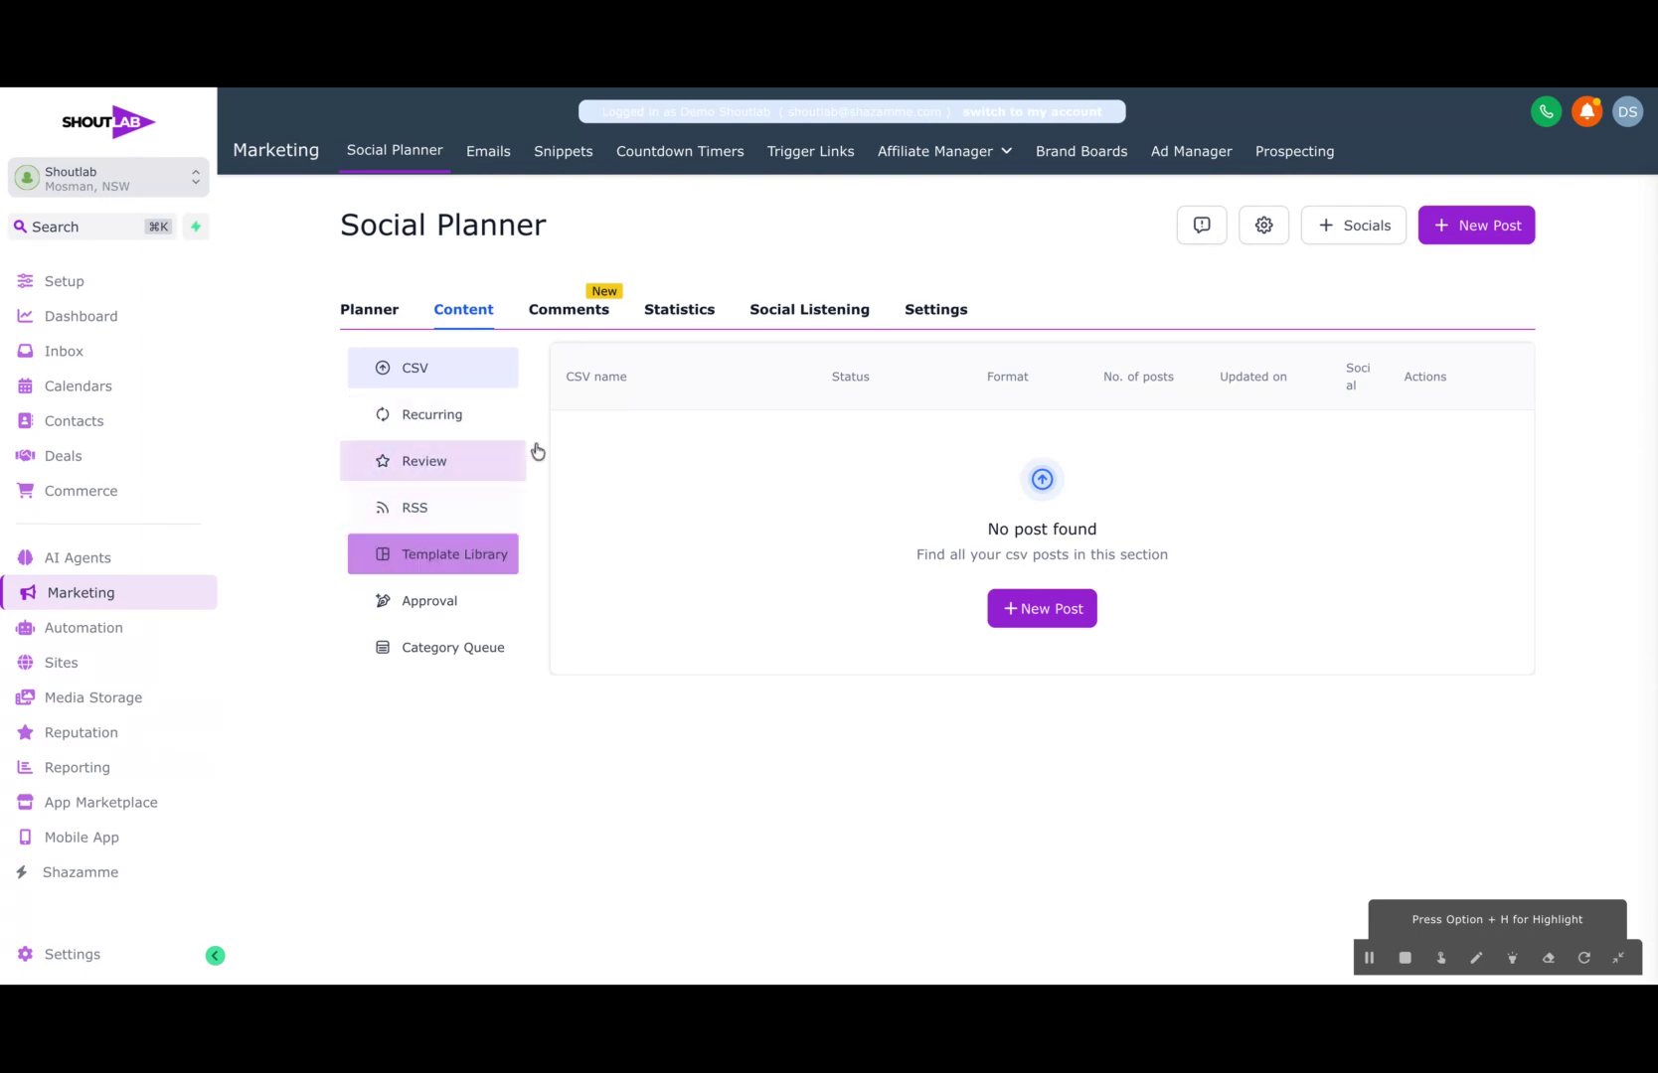
pyautogui.click(575, 320)
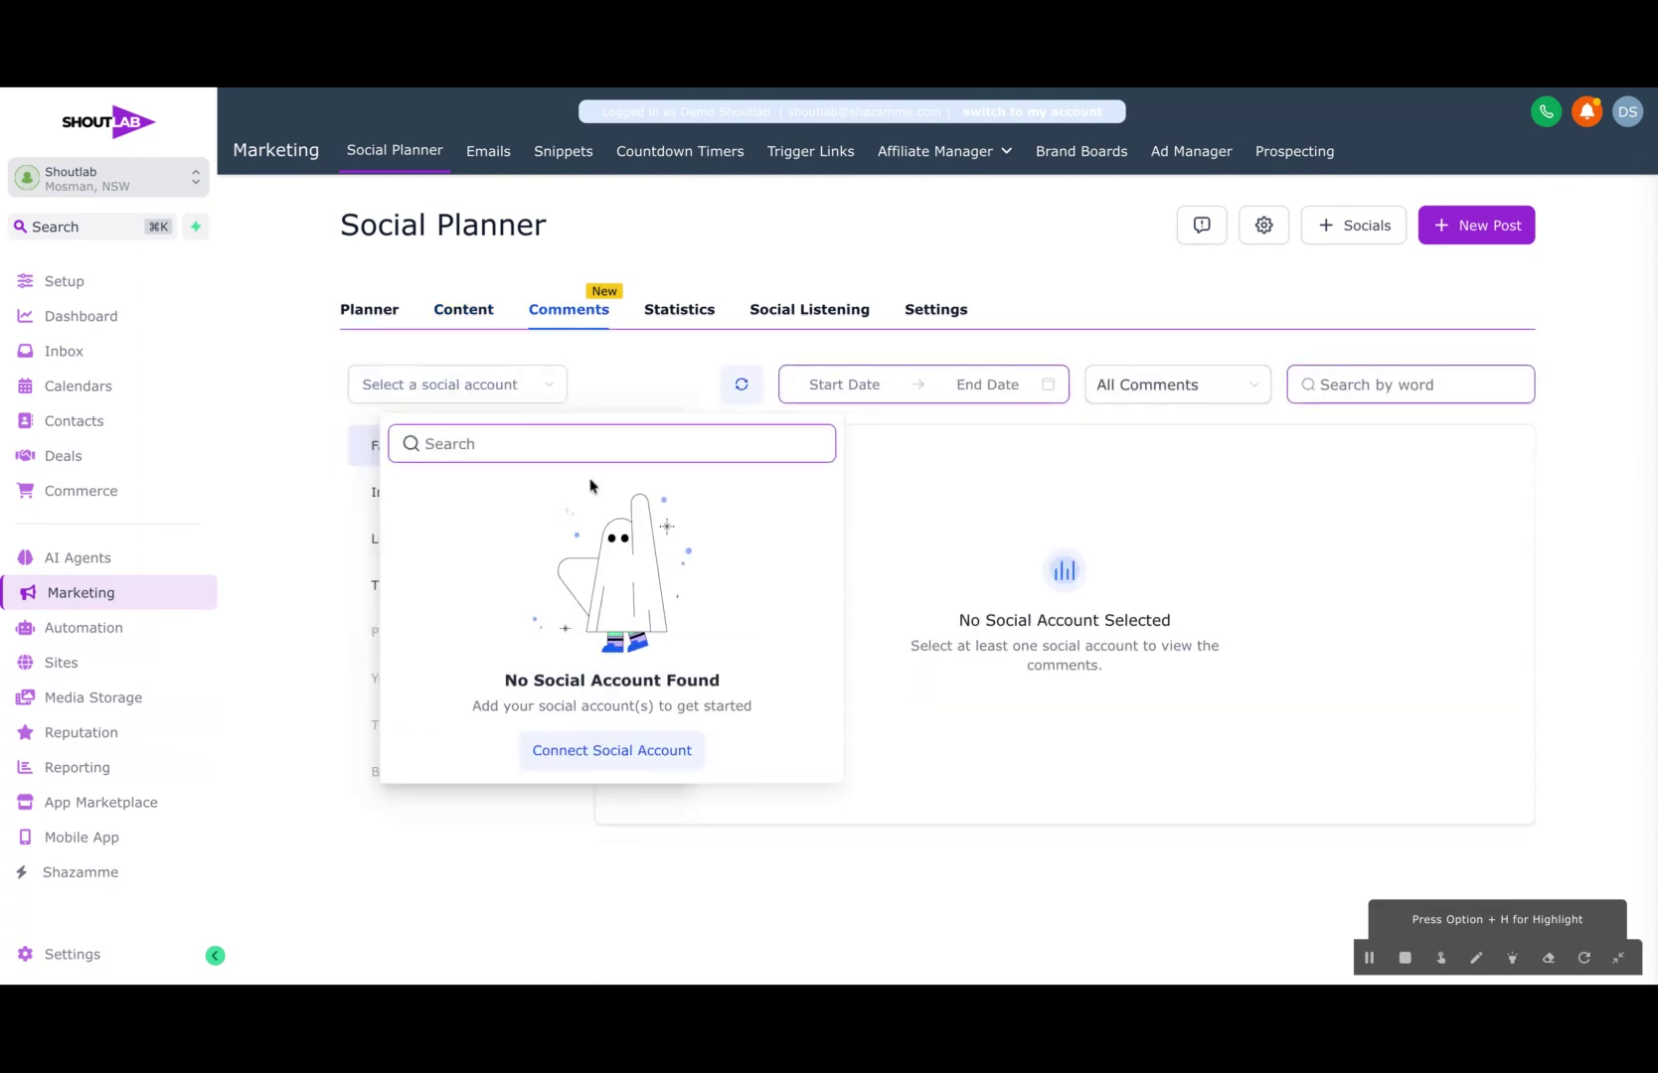
pyautogui.click(672, 318)
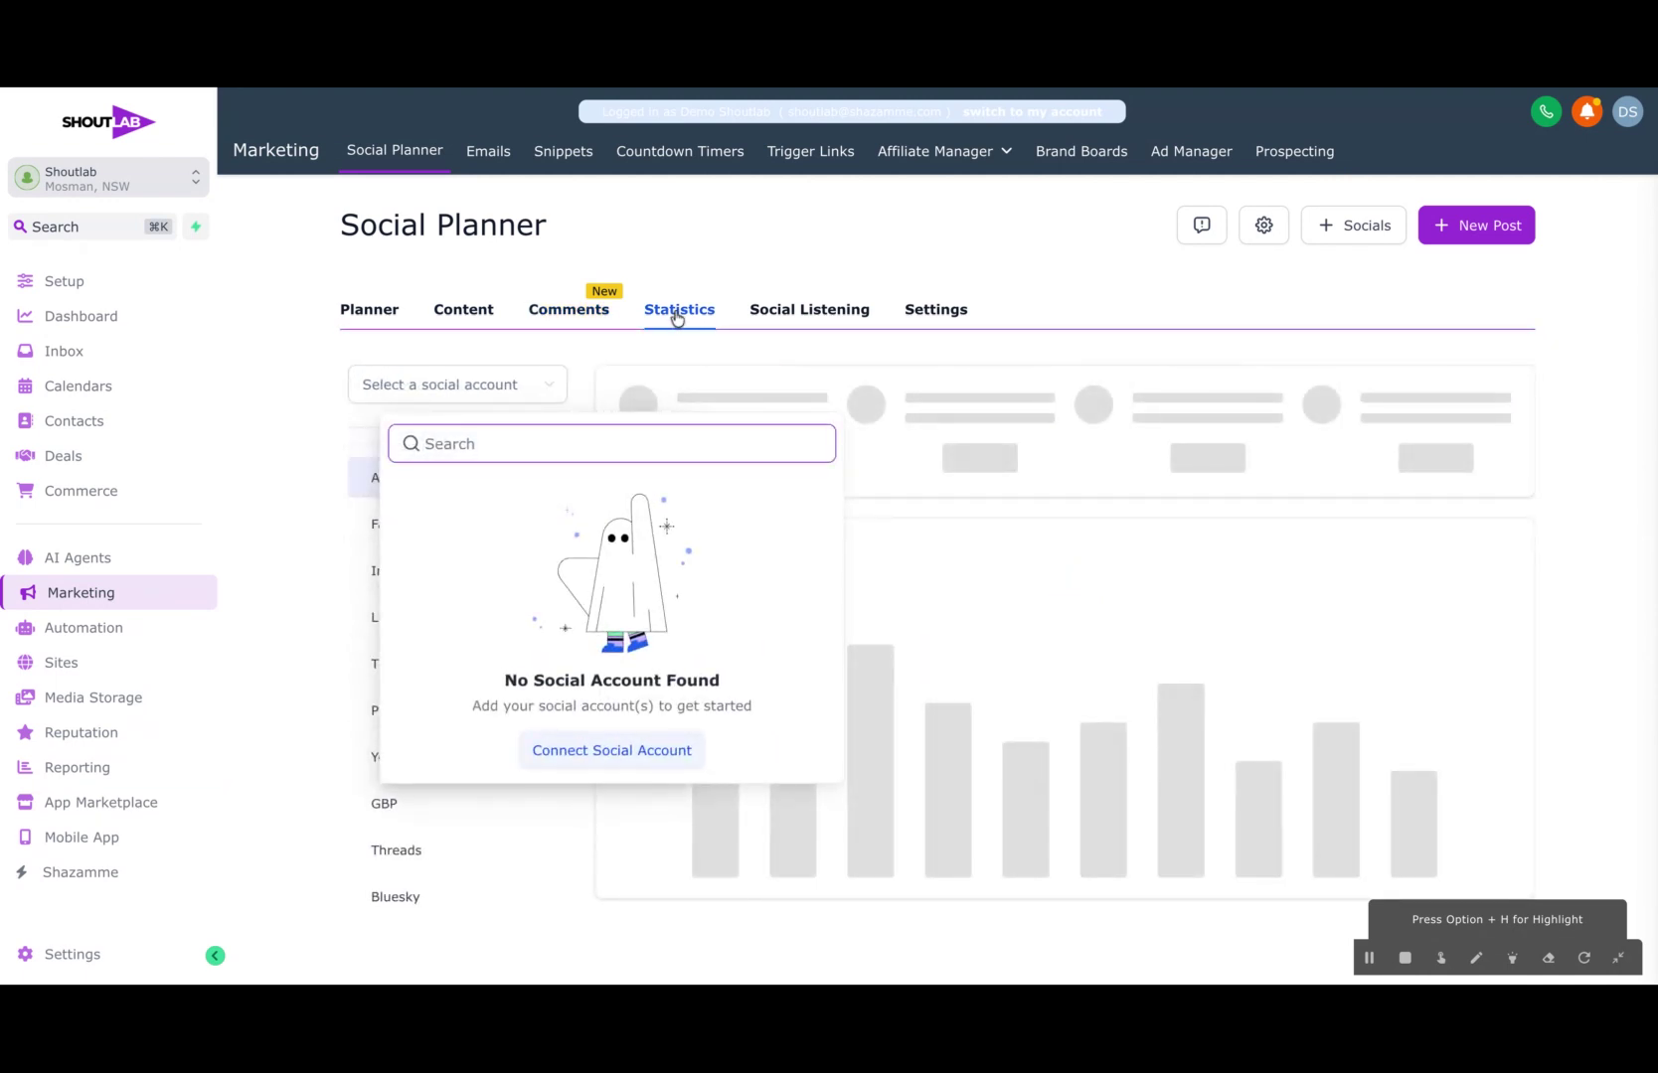
pyautogui.click(756, 316)
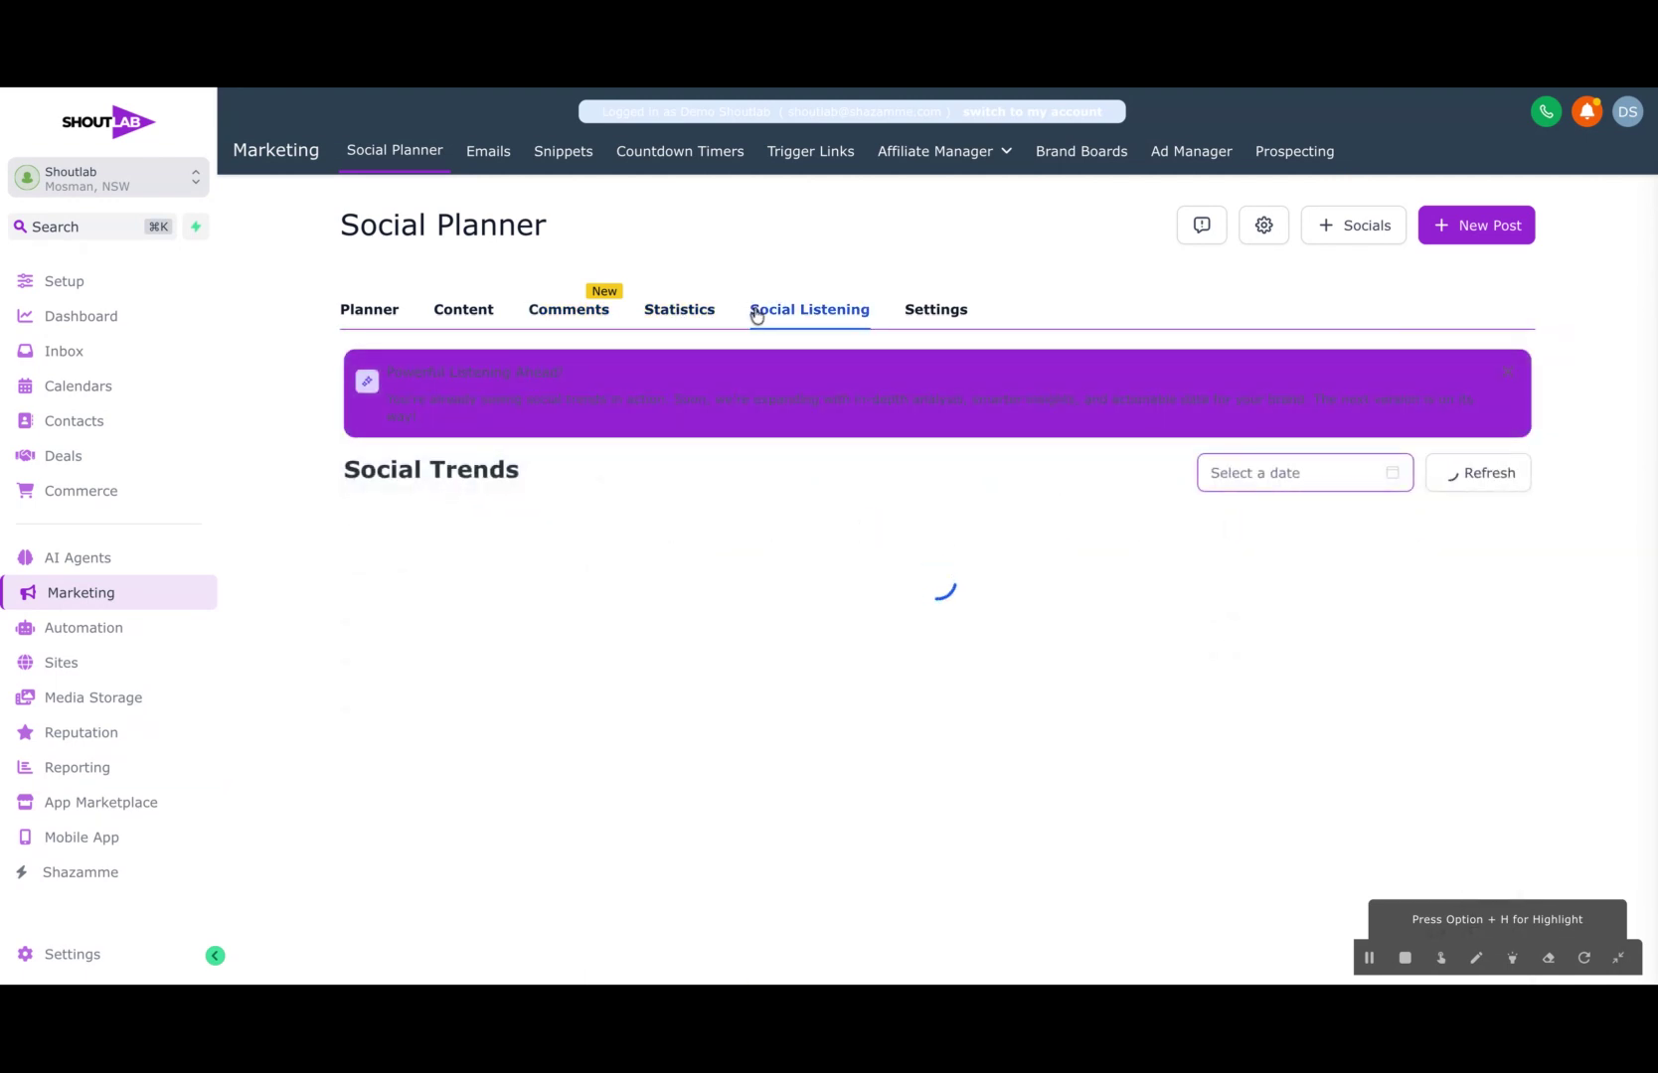
pyautogui.click(931, 316)
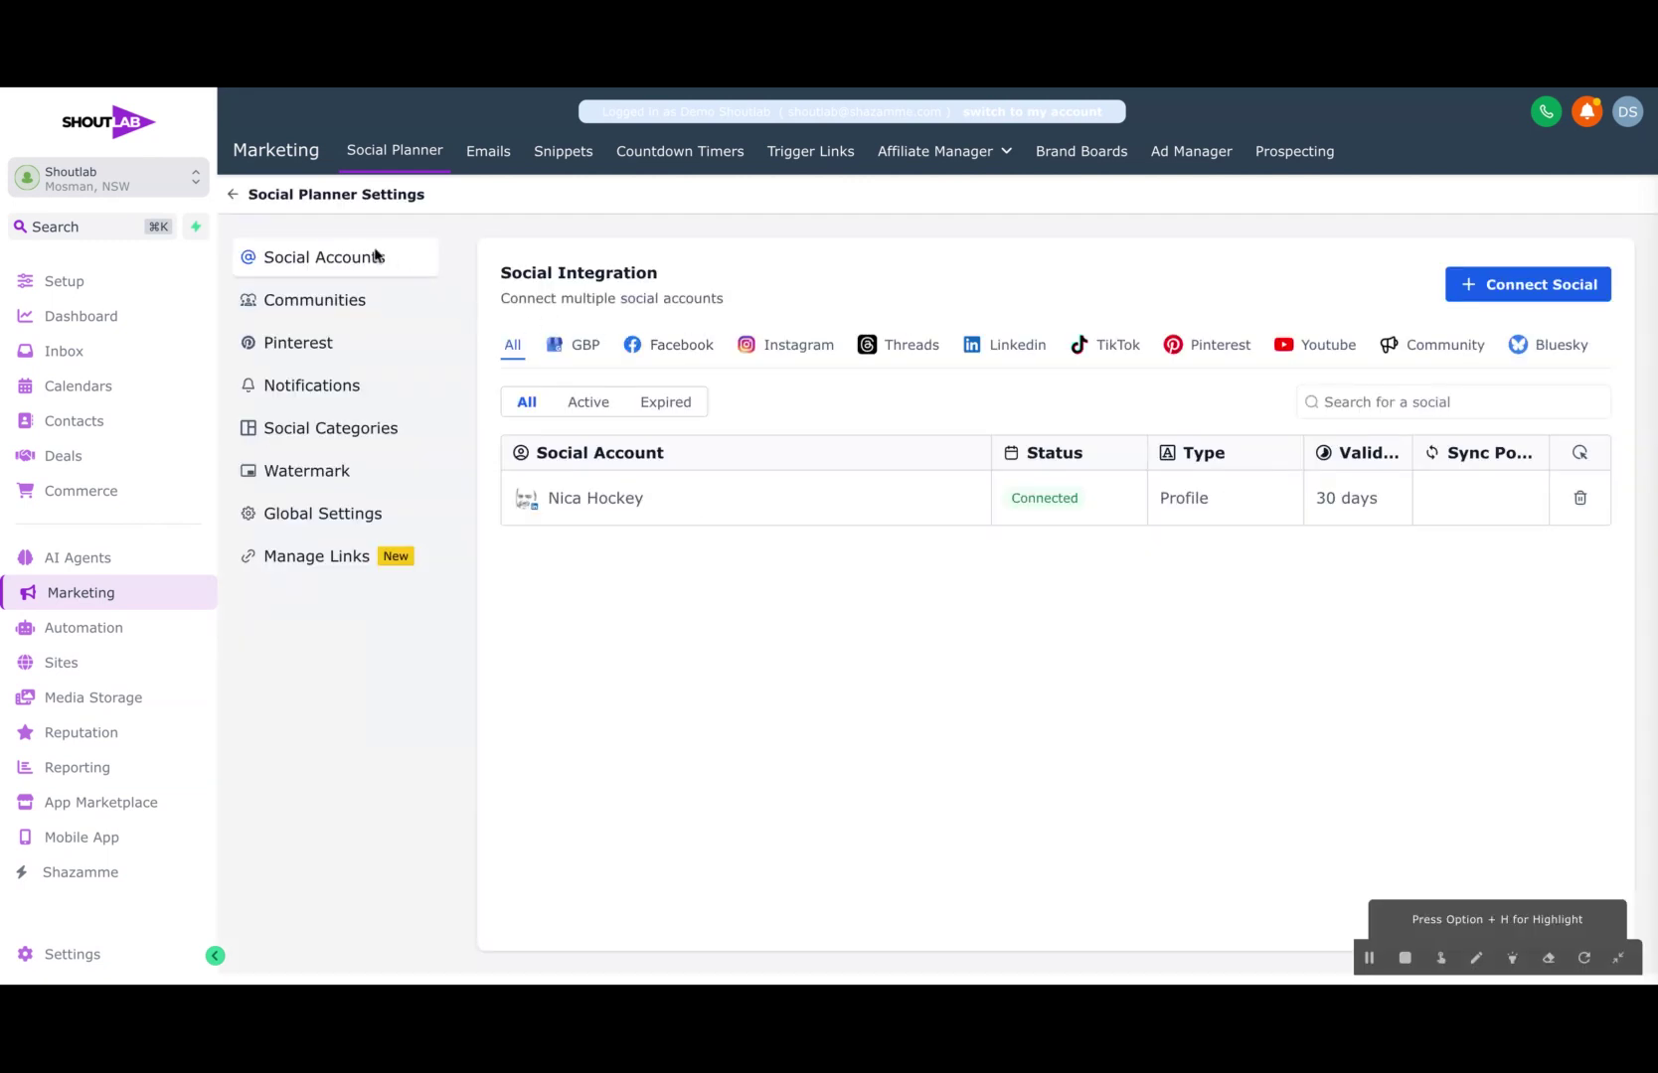
pyautogui.click(237, 196)
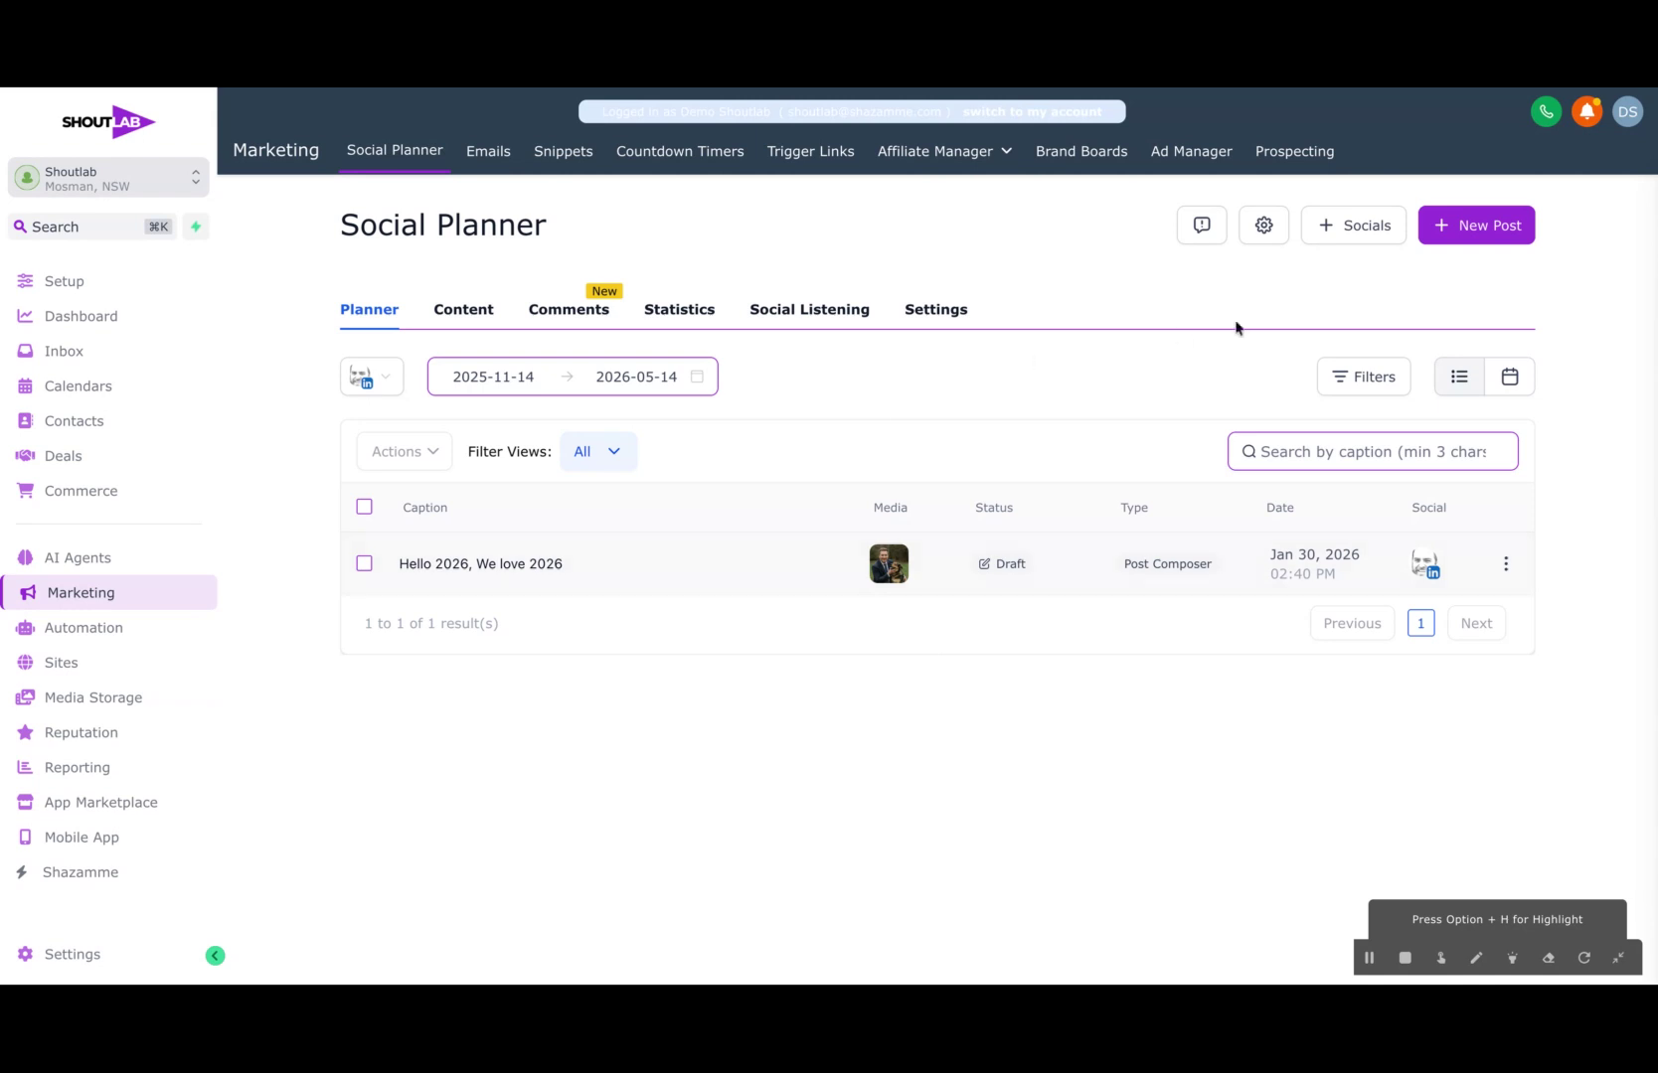
# Step: Create a new social post and select all connected social accounts as its destination
pyautogui.click(1463, 229)
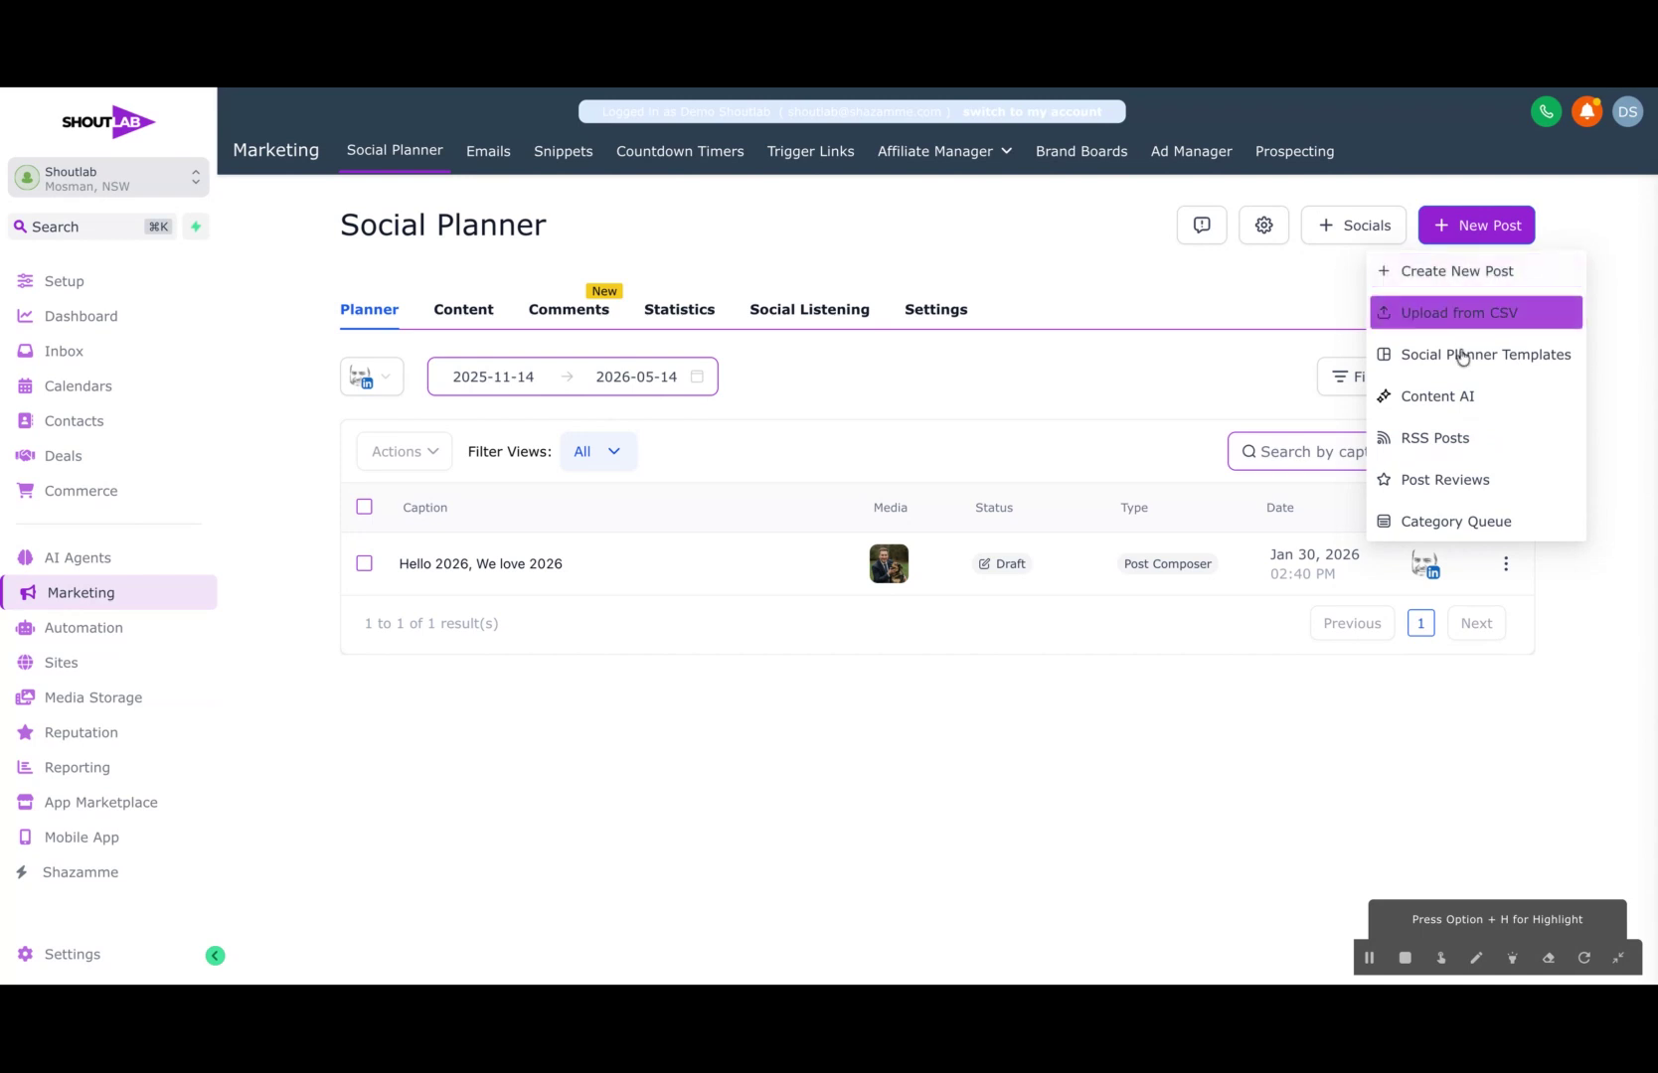
pyautogui.click(1459, 271)
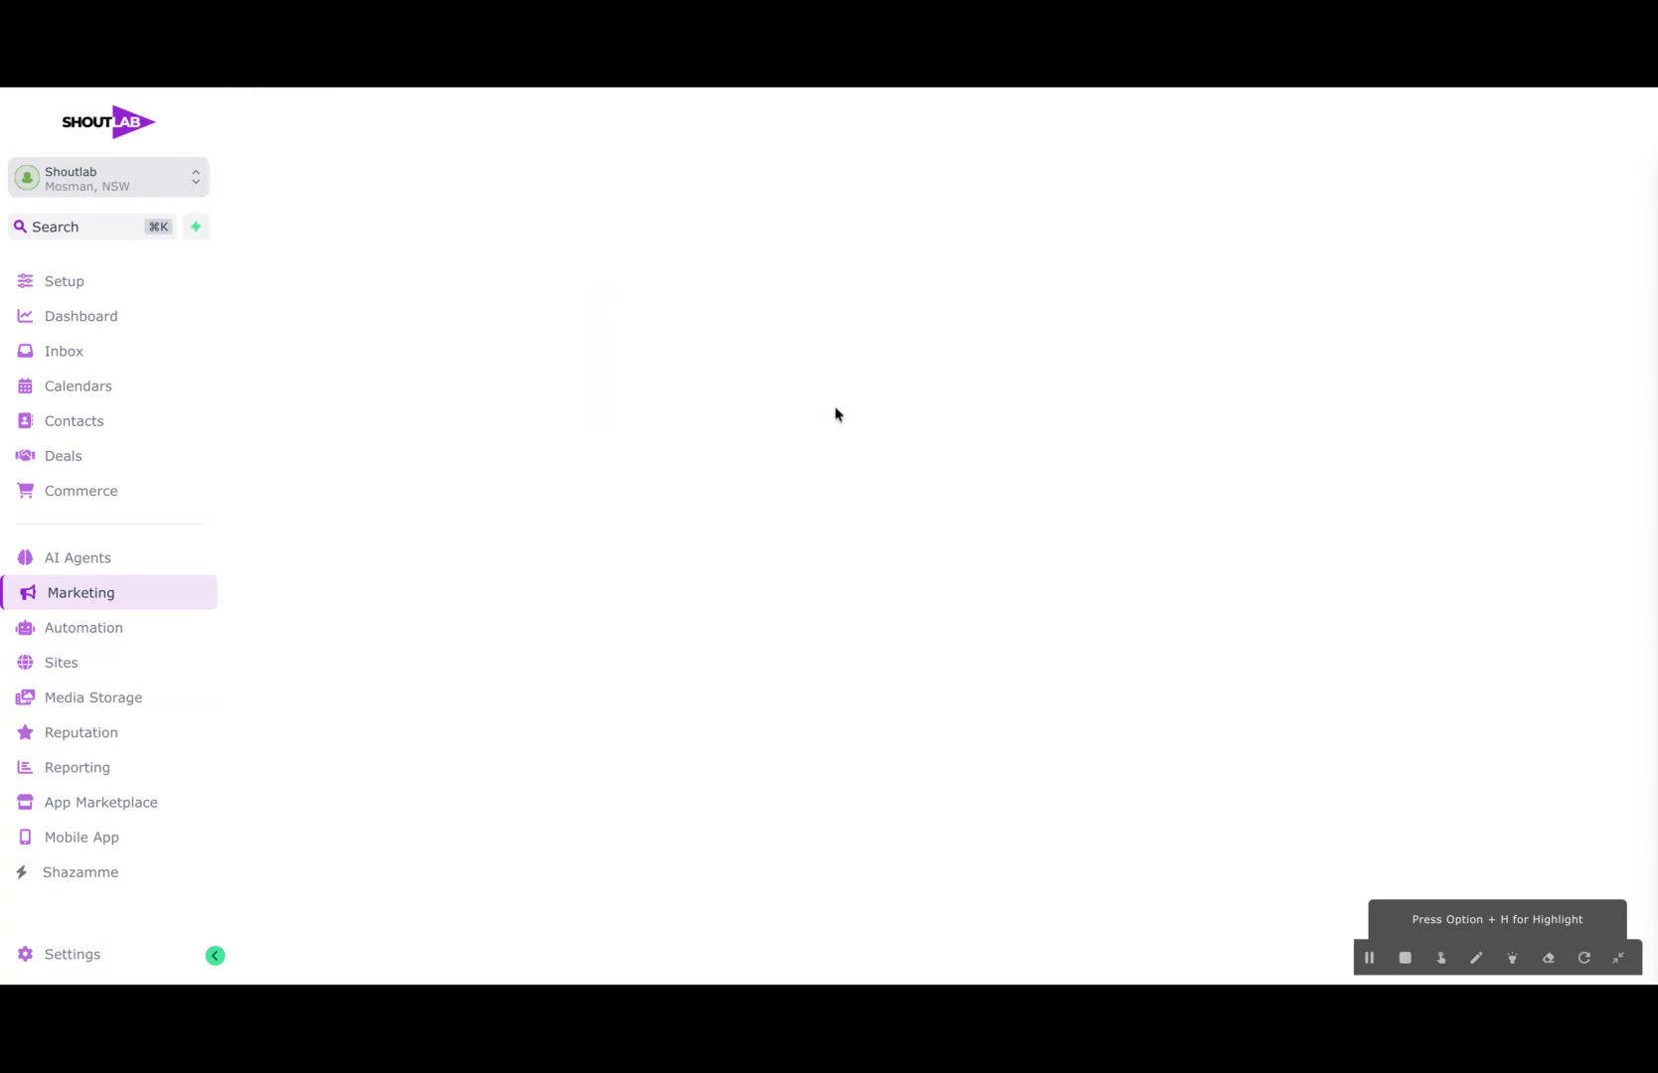
pyautogui.click(624, 245)
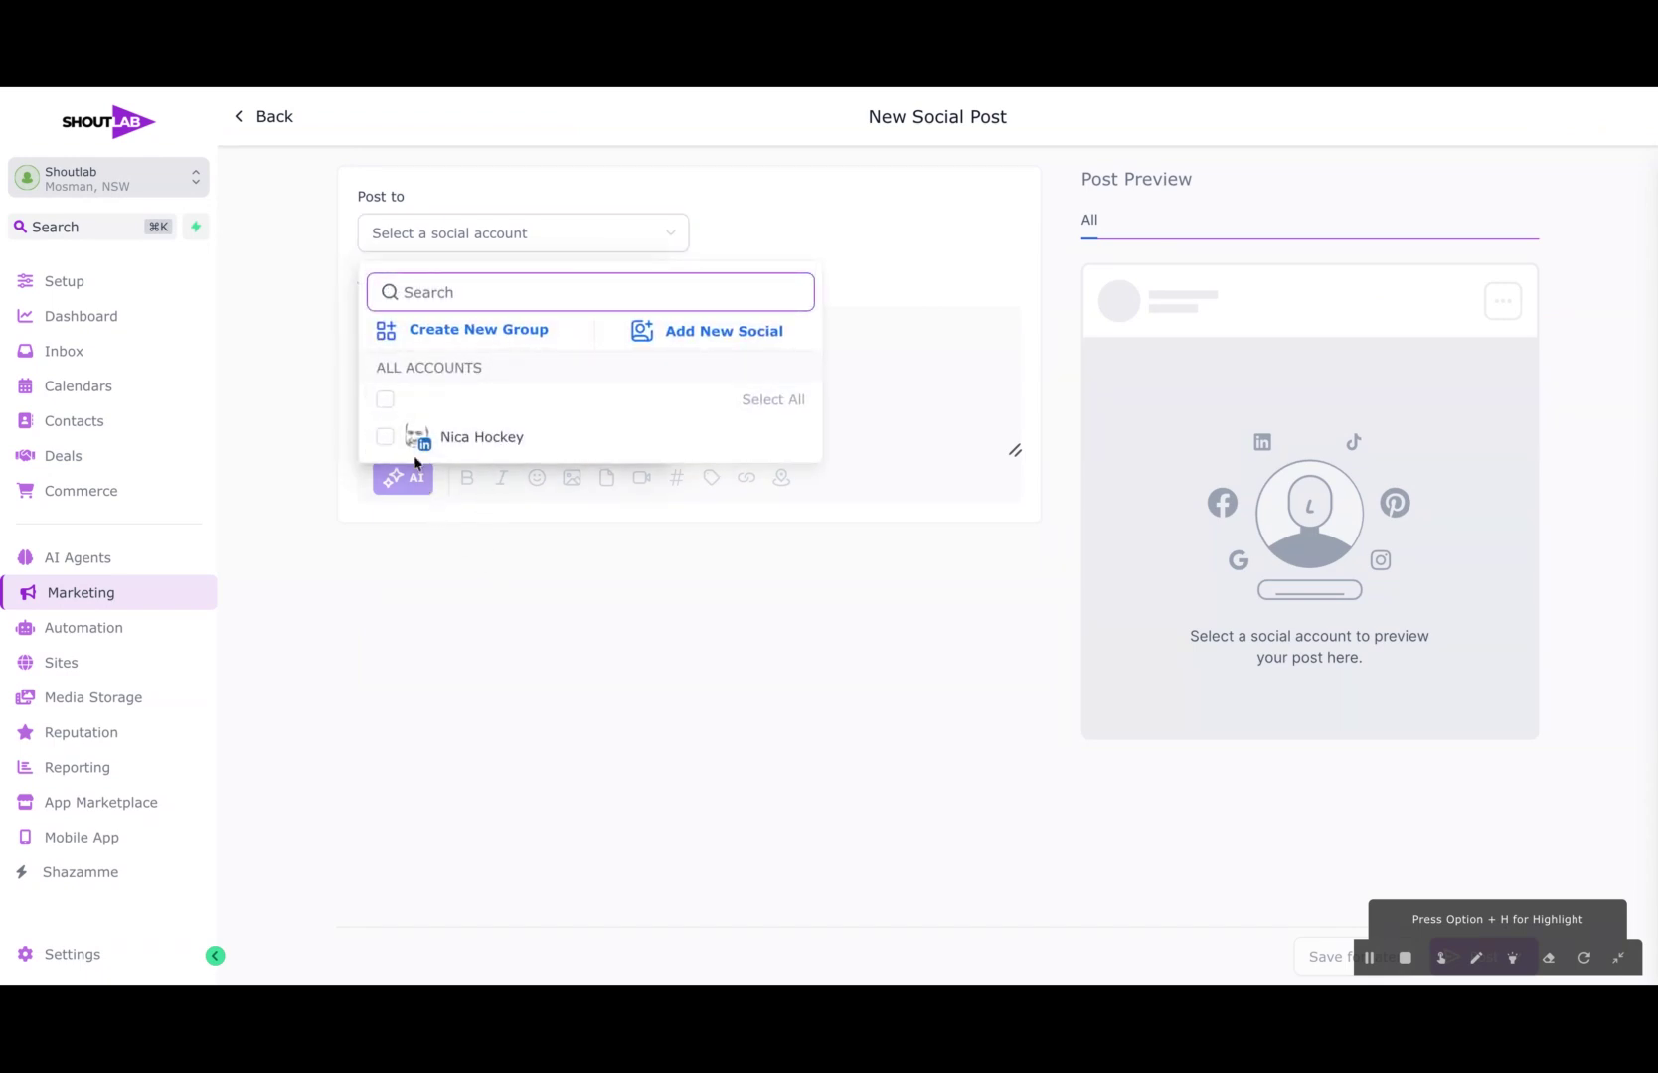
pyautogui.click(386, 400)
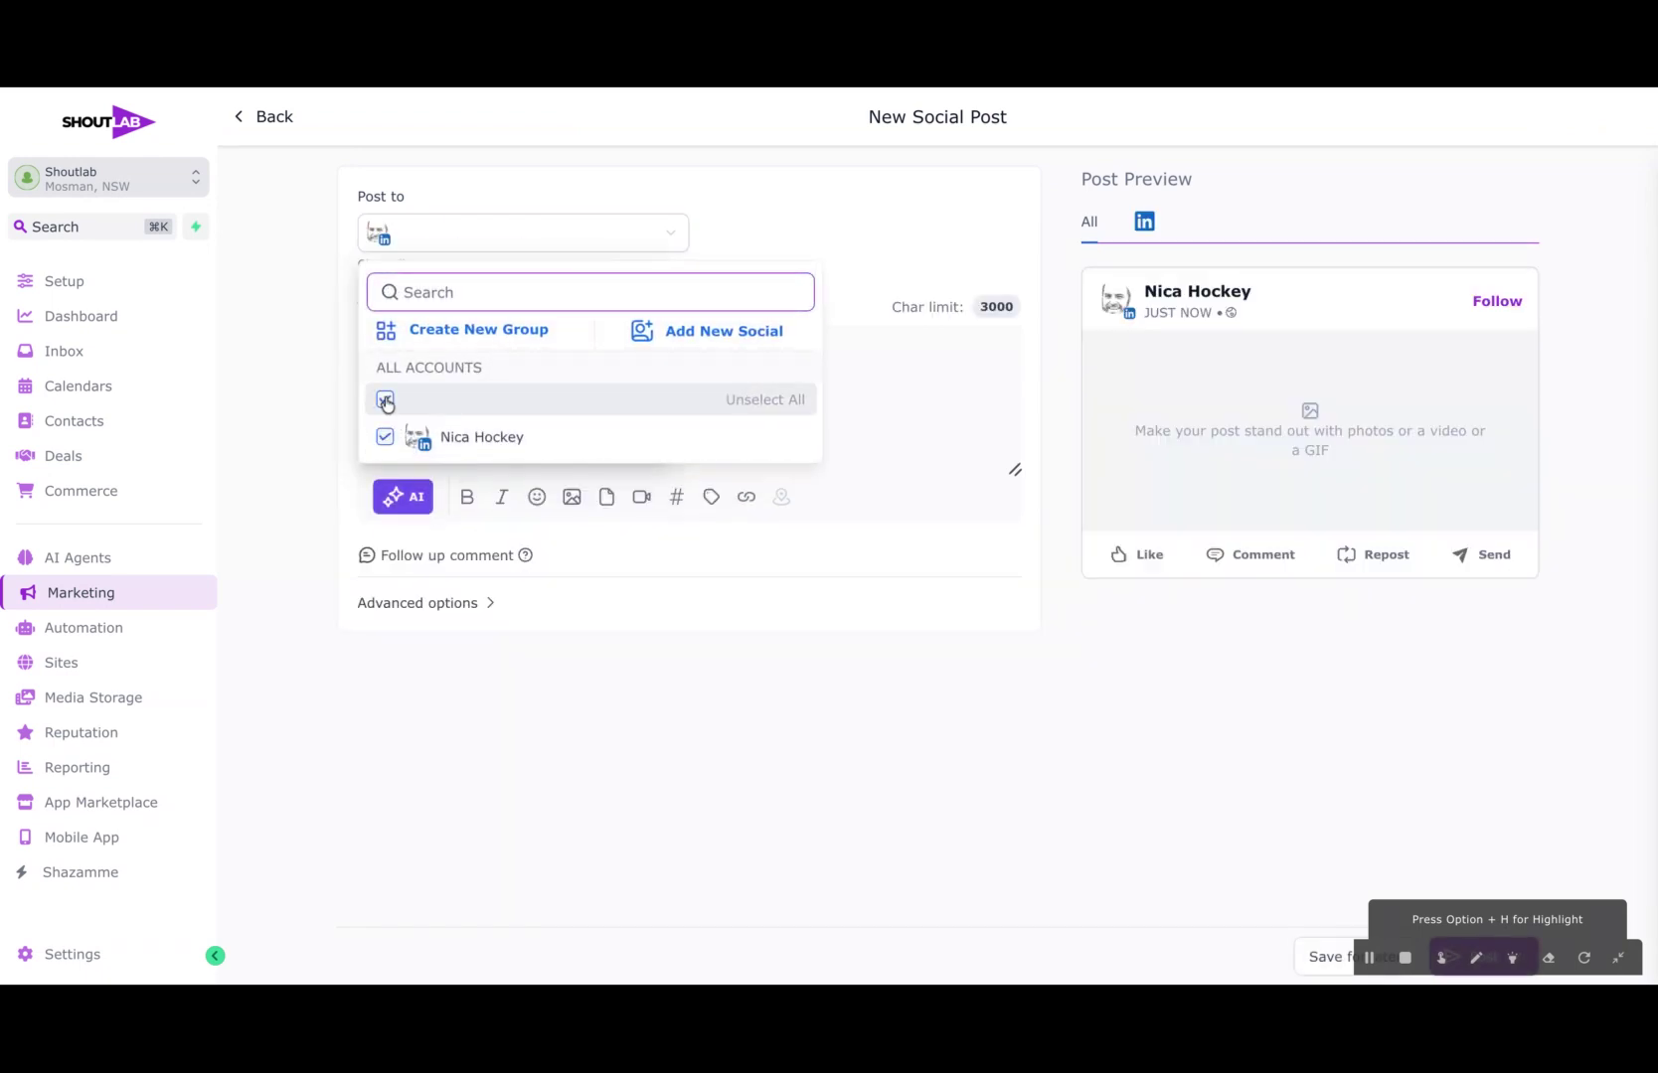
pyautogui.click(751, 781)
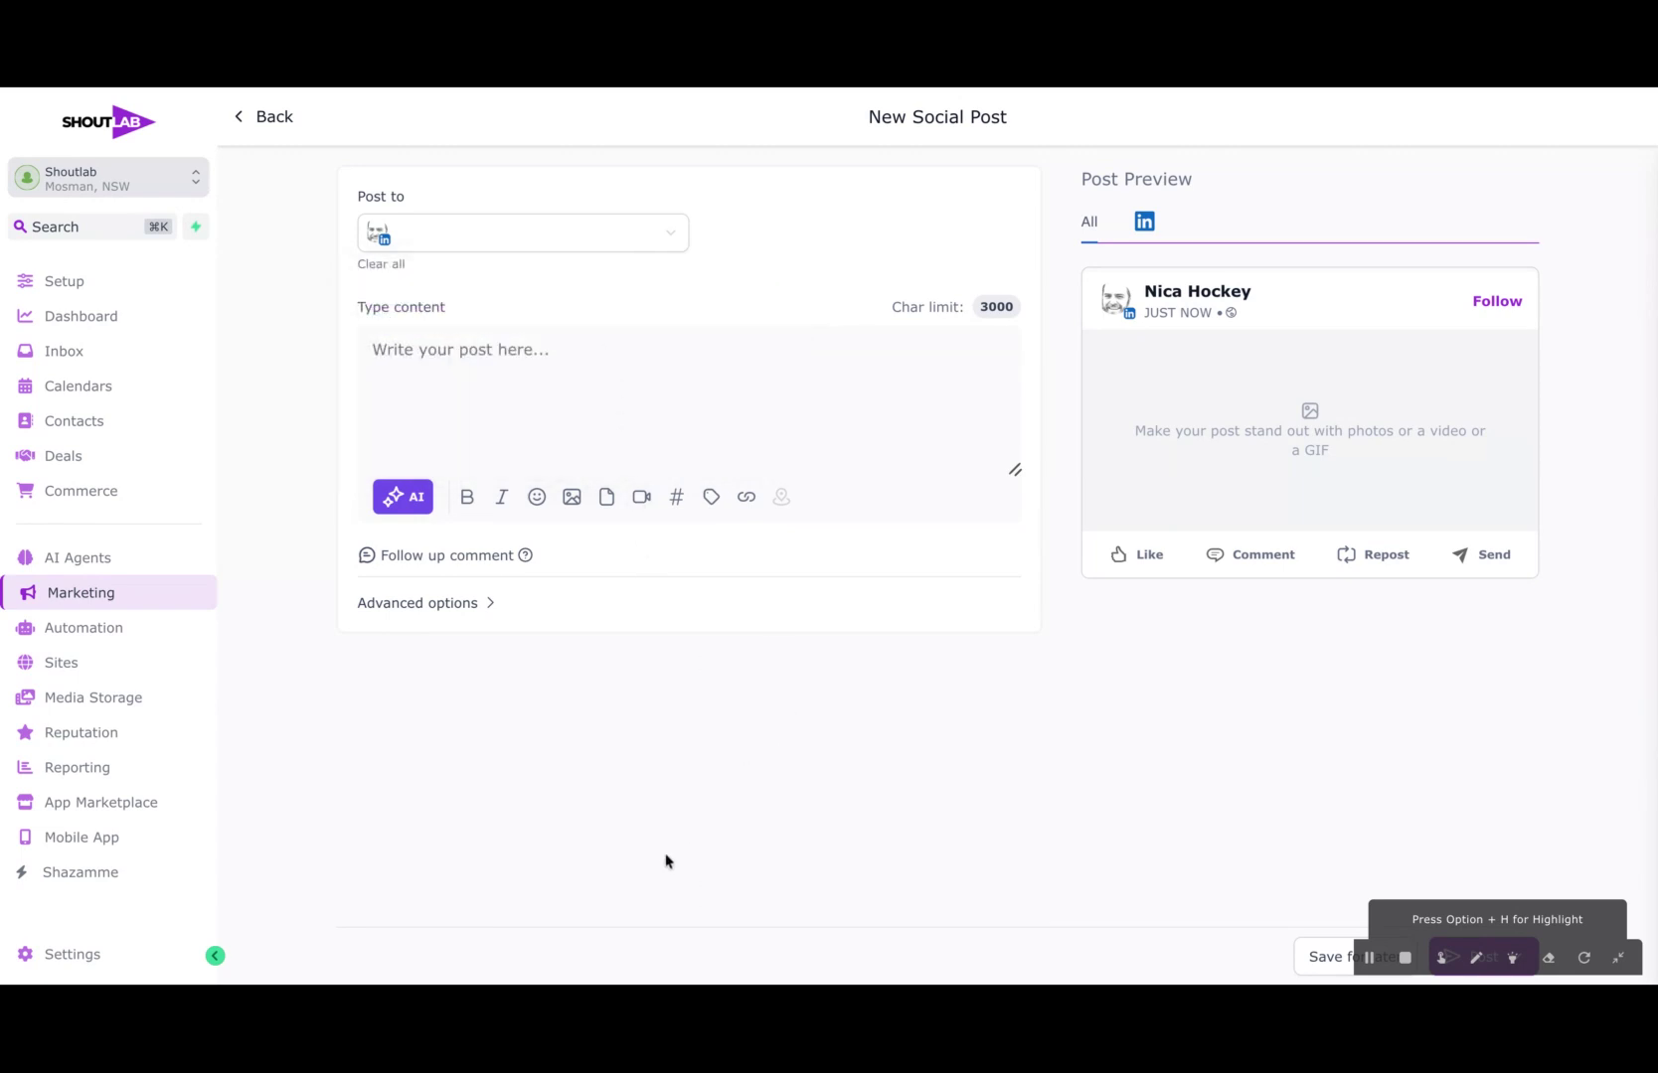
# Step: Write the post text welcoming the new consultant by full name "to the business in our London branch."
pyautogui.click(489, 368)
pyautogui.write('Welcome o')
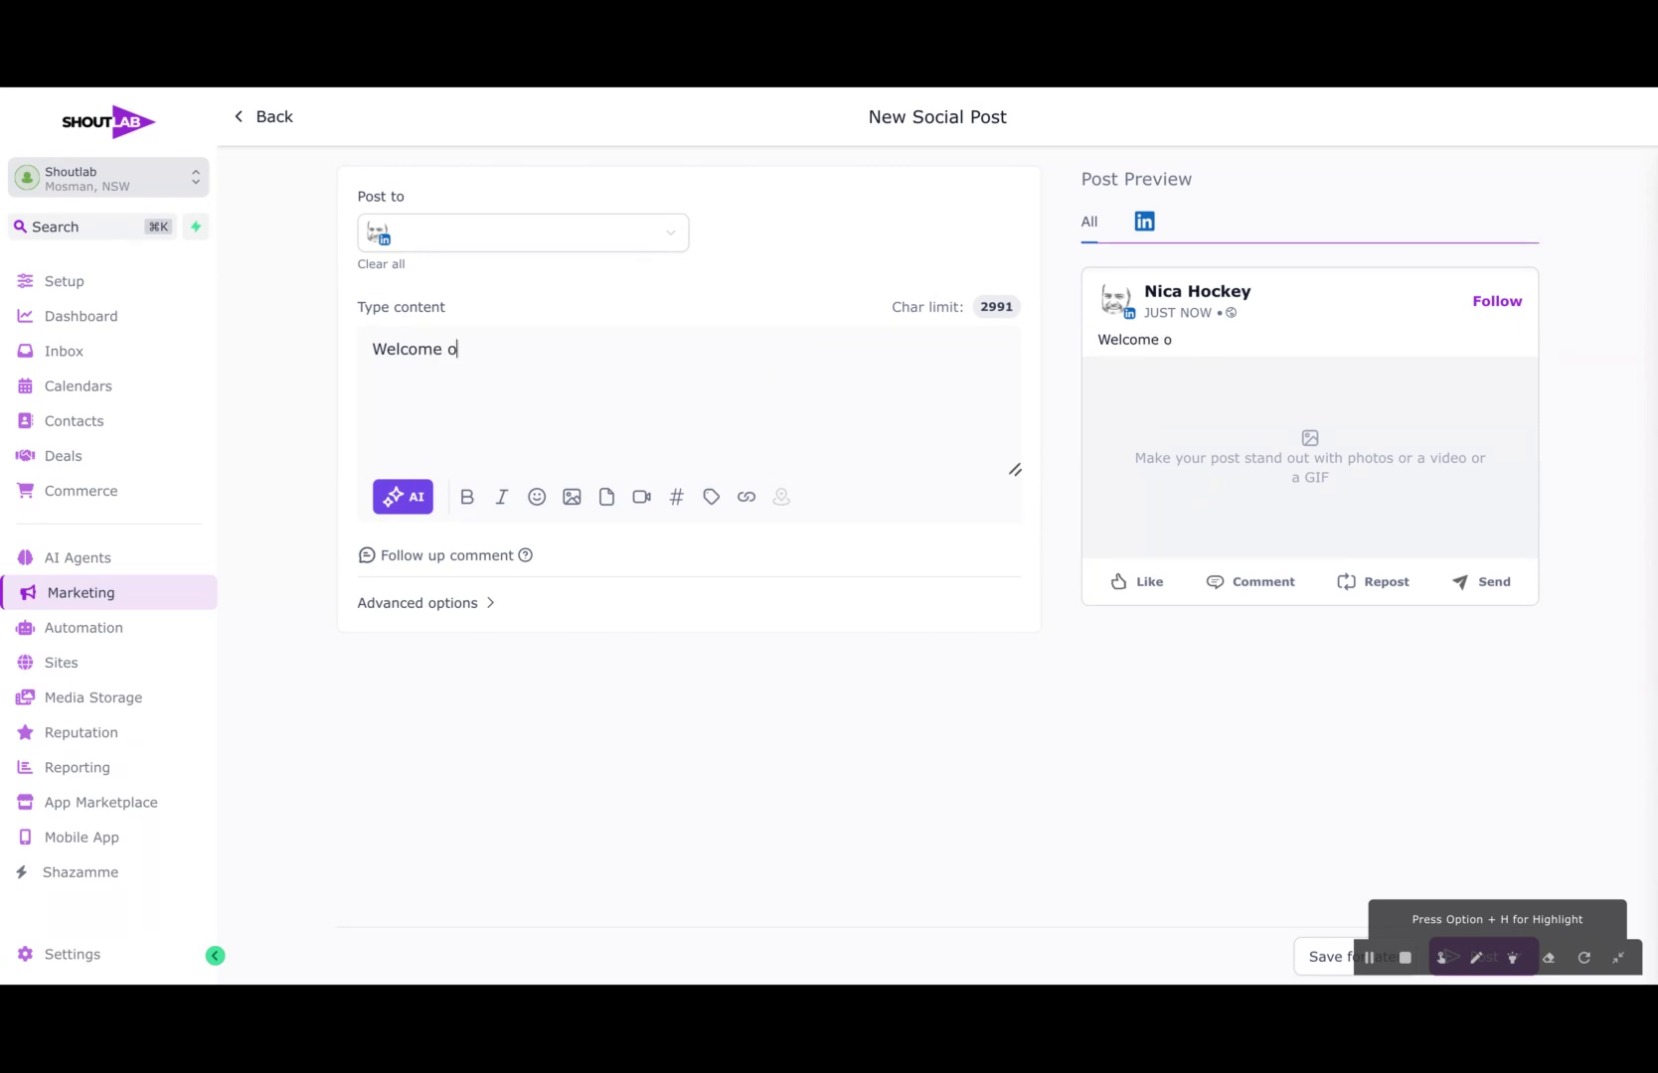
pyautogui.write('ur new c')
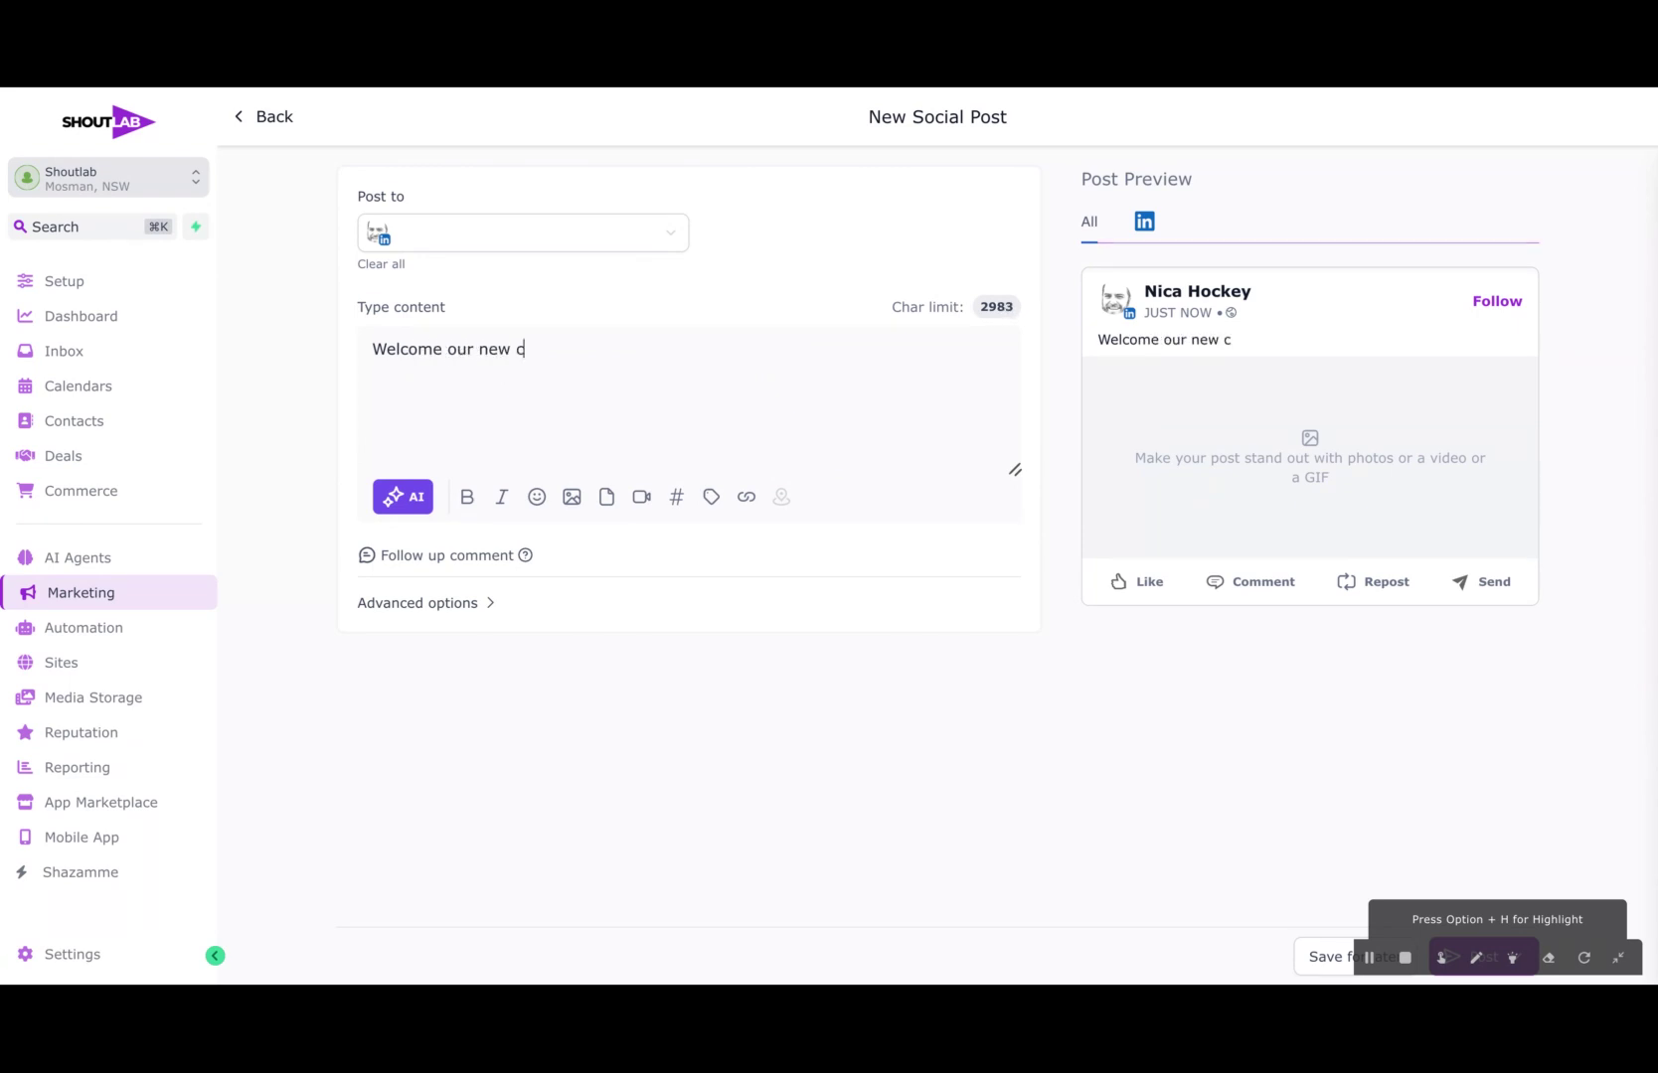
pyautogui.write('onsultant J')
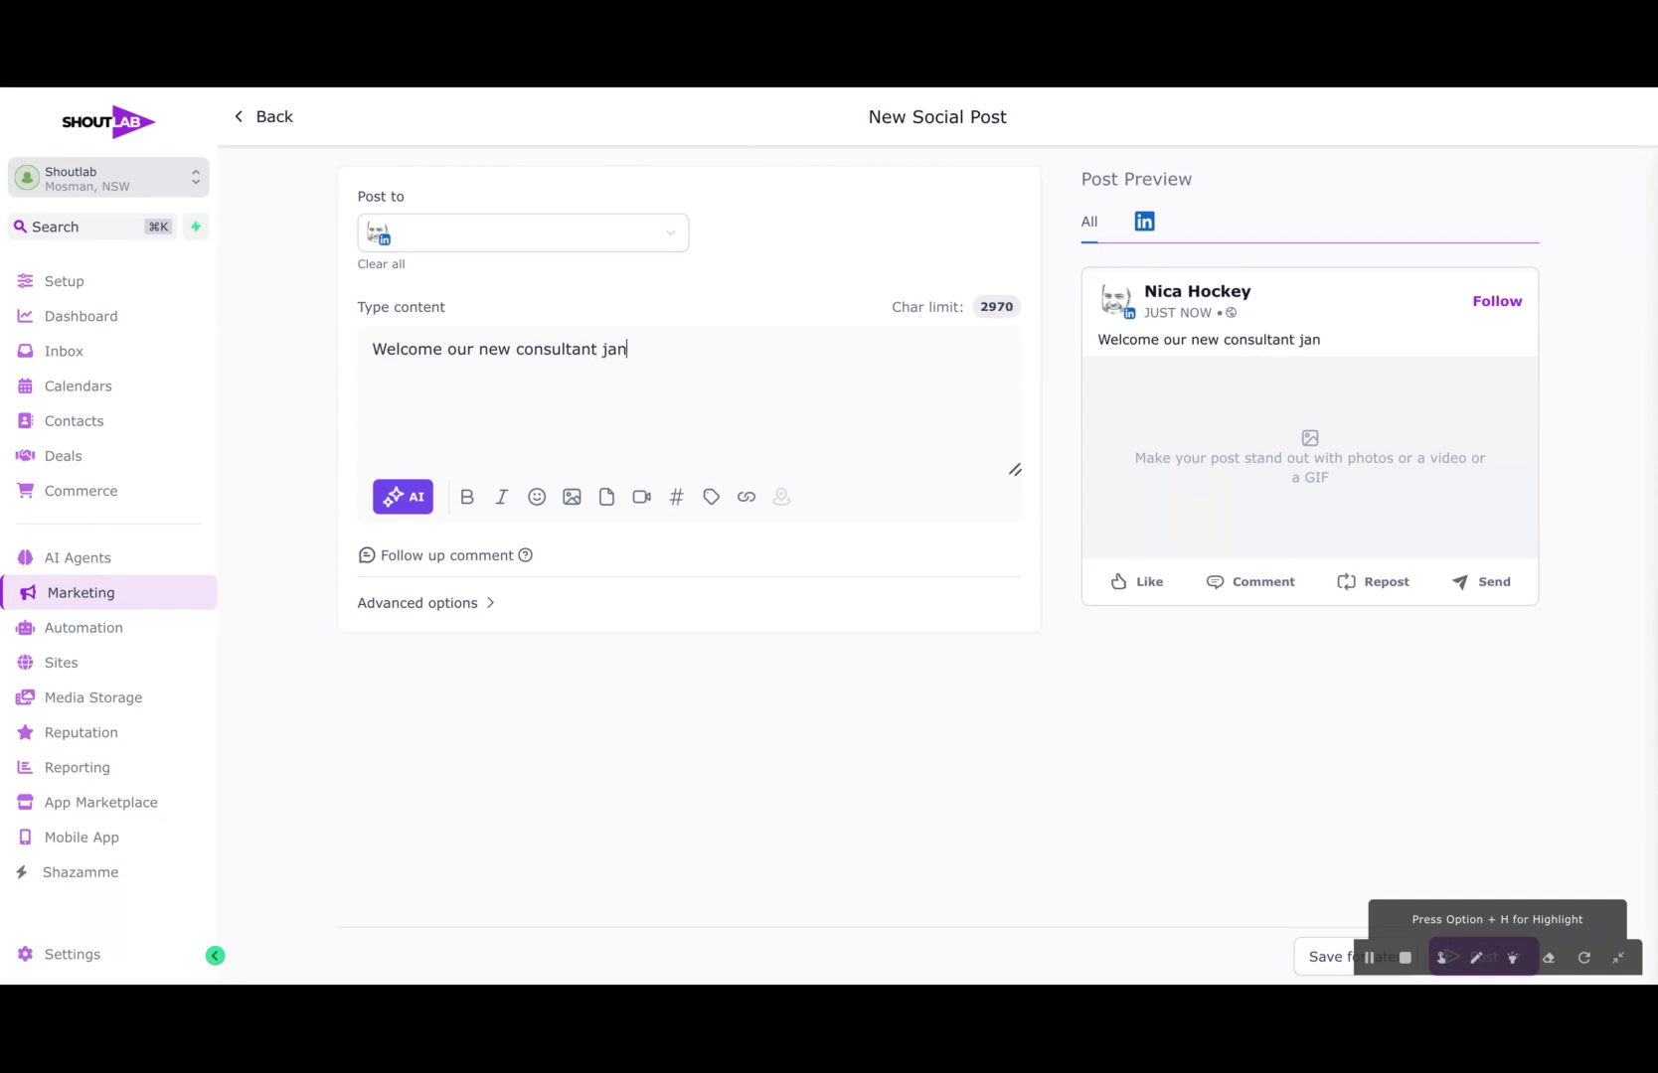
pyautogui.write('ondon branch.')
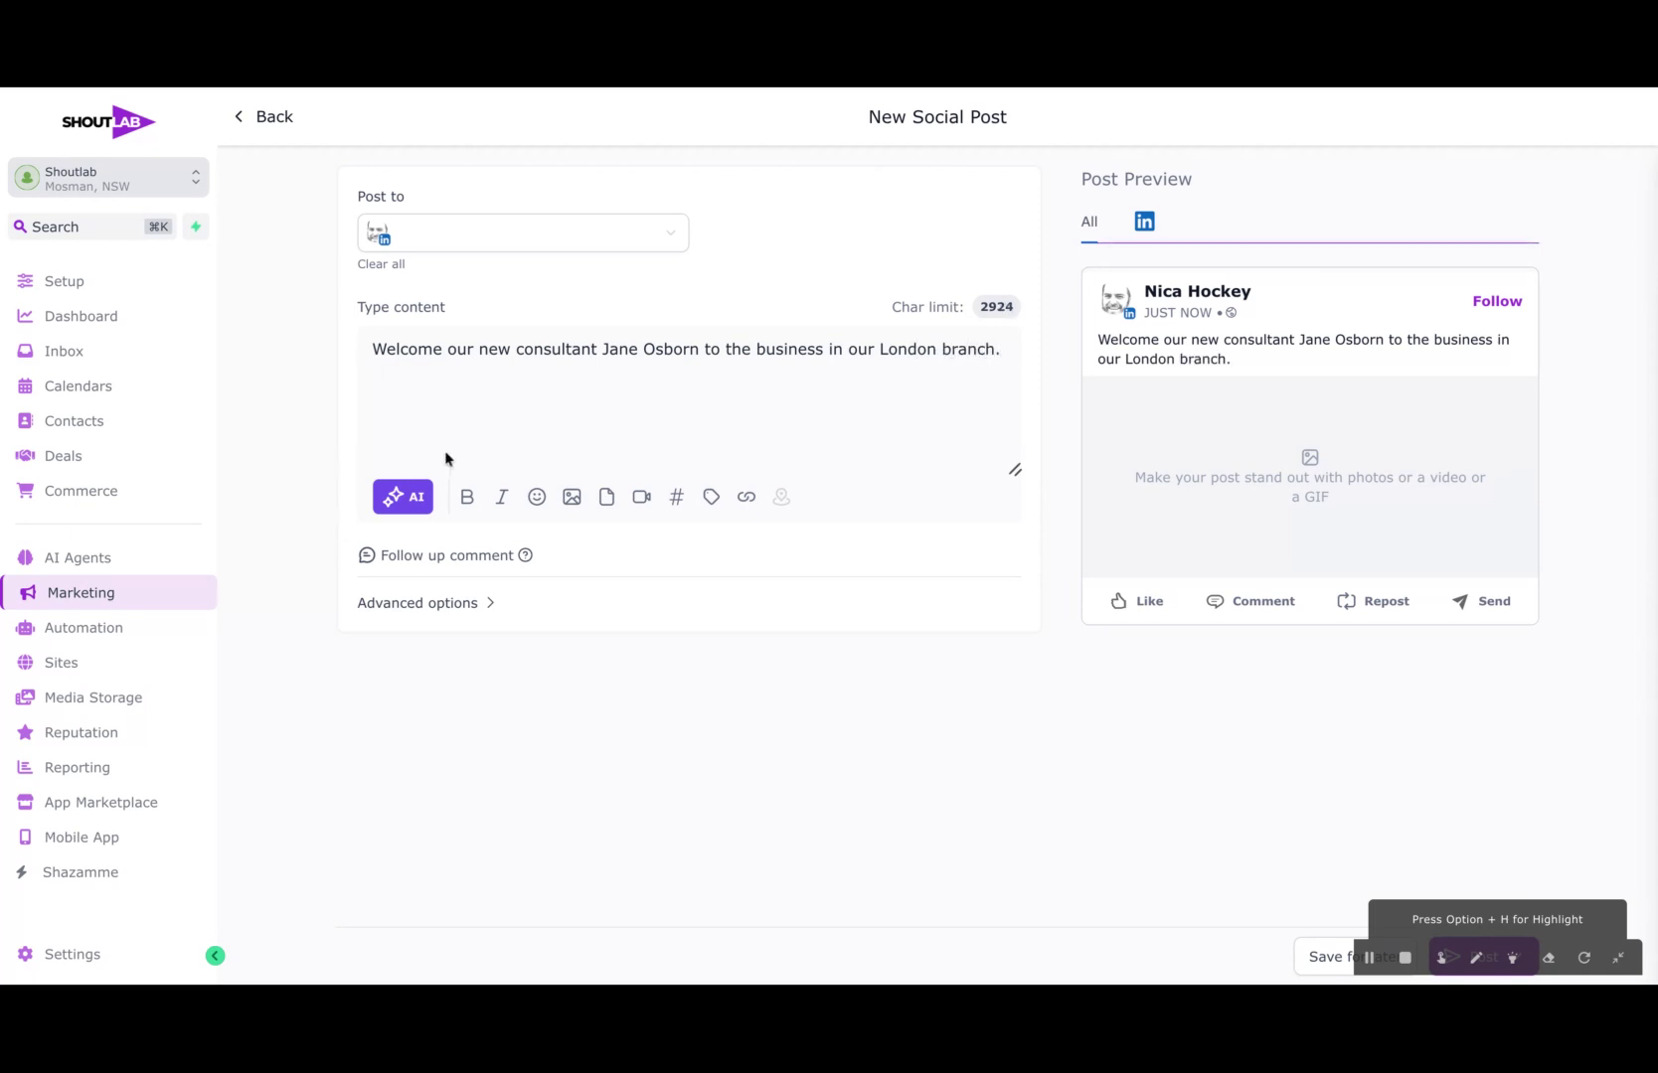
# Step: Open the AI content generator for the post text and set the tone of voice to Casual
pyautogui.click(405, 496)
pyautogui.click(307, 499)
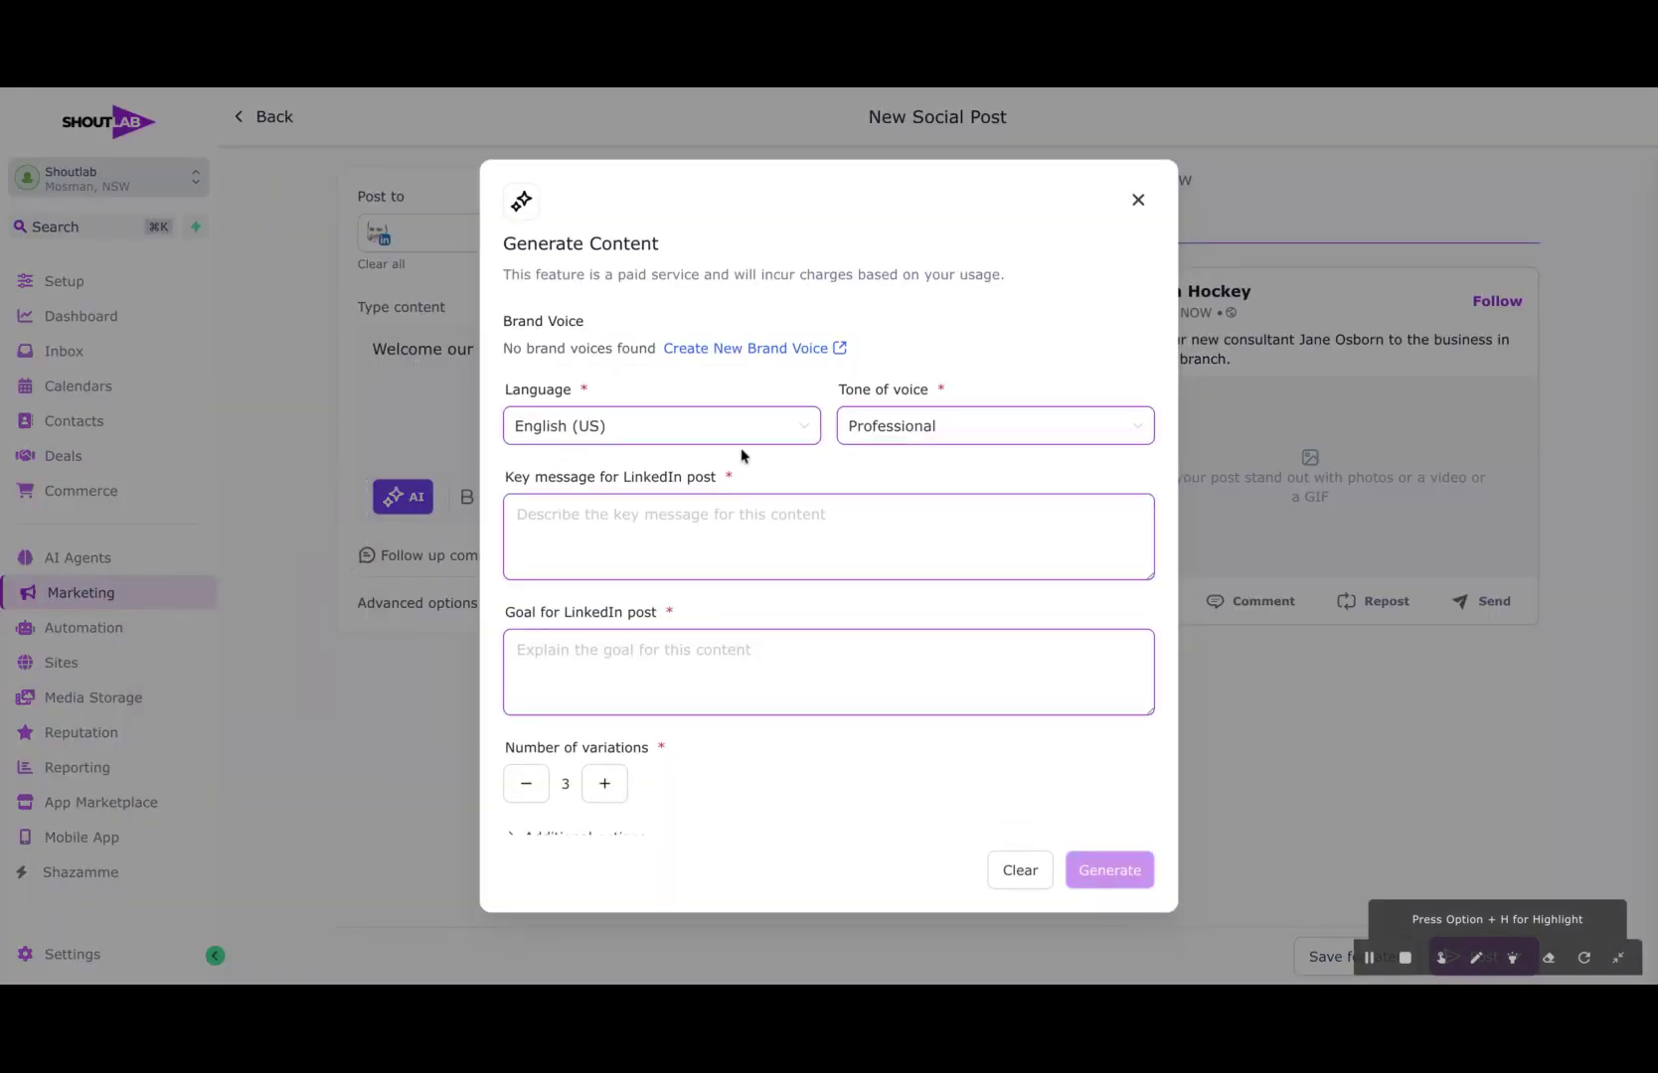
pyautogui.click(890, 430)
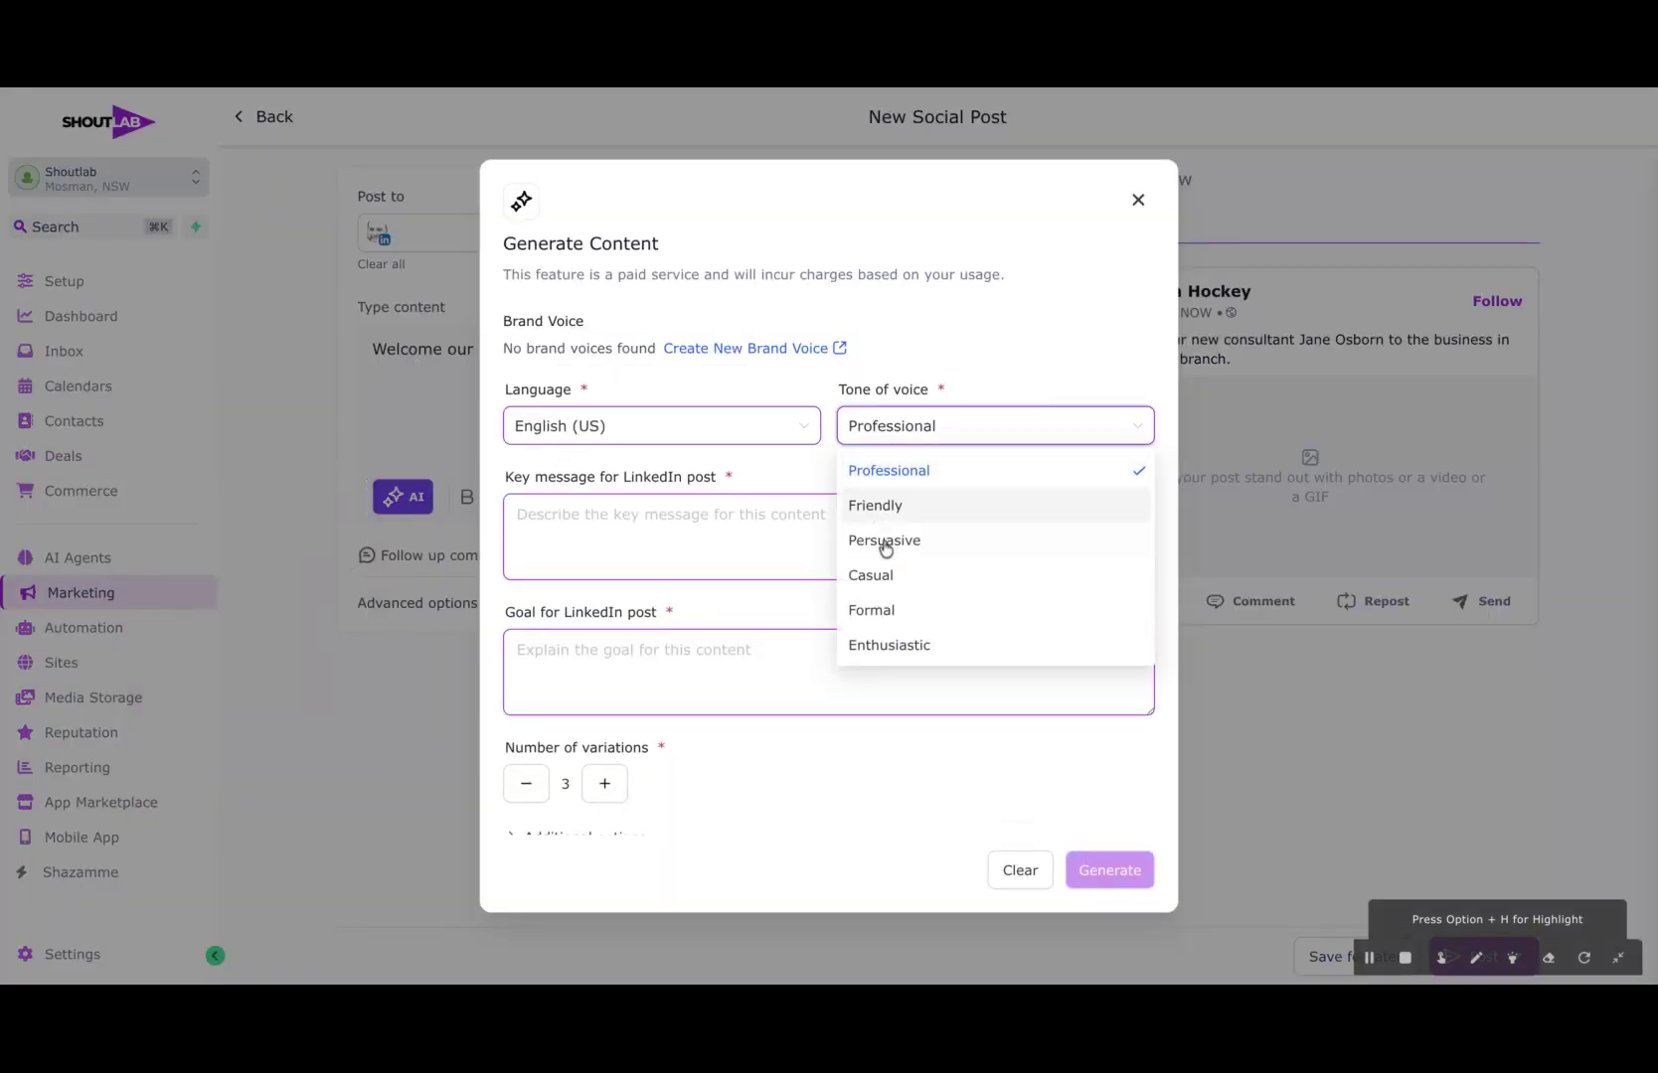
pyautogui.click(877, 574)
# Step: Enter a key message for the LinkedIn post welcoming the consultant by full name as lead consultant to the London office
pyautogui.click(641, 516)
pyautogui.write('We ')
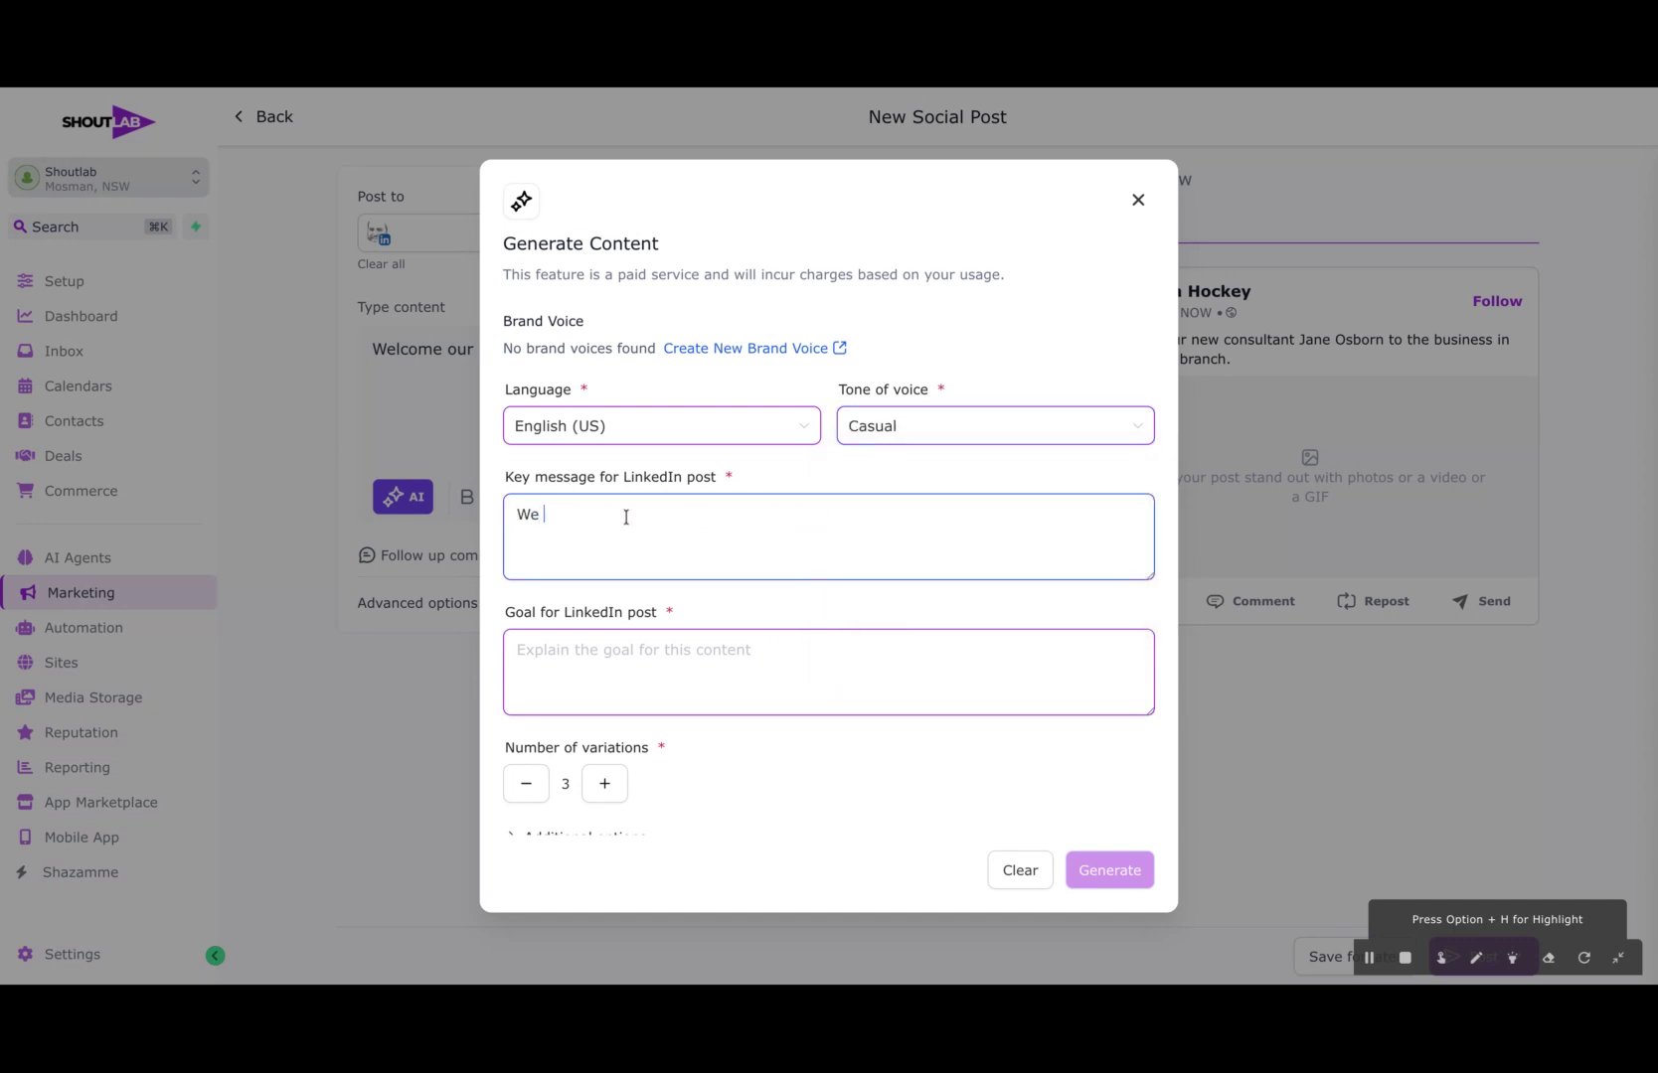
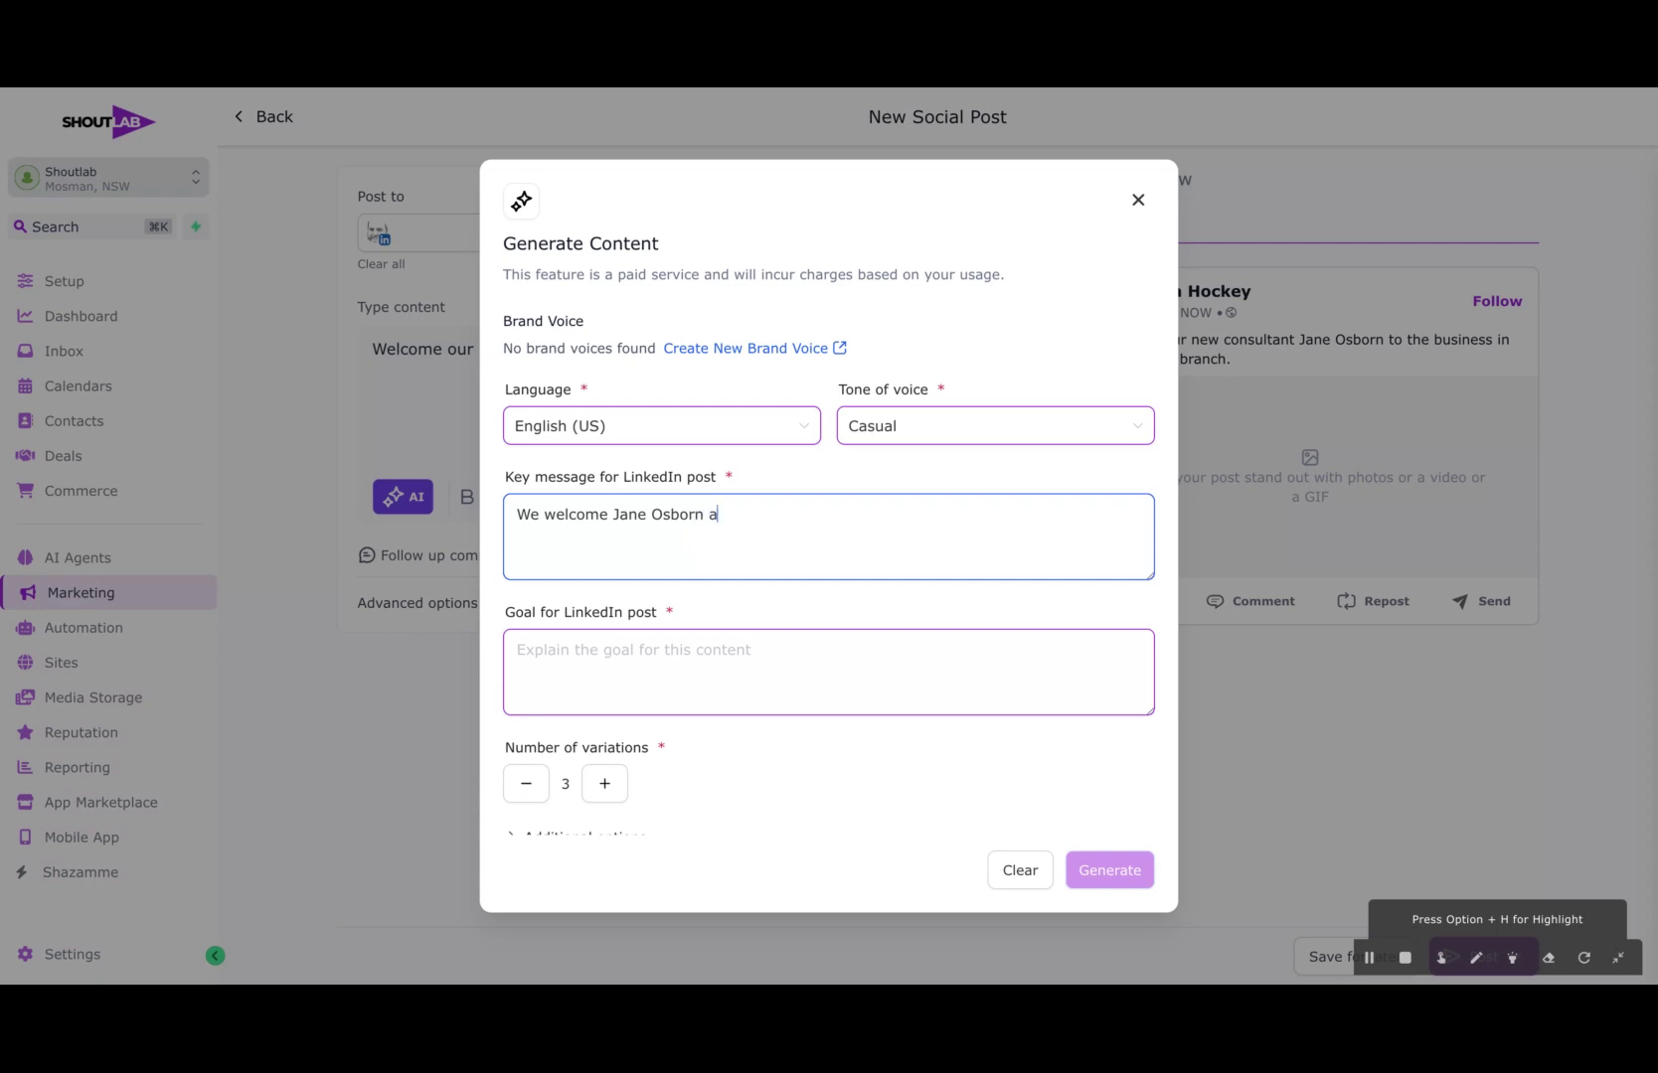
pyautogui.write('s lead consultant to the lOndon office')
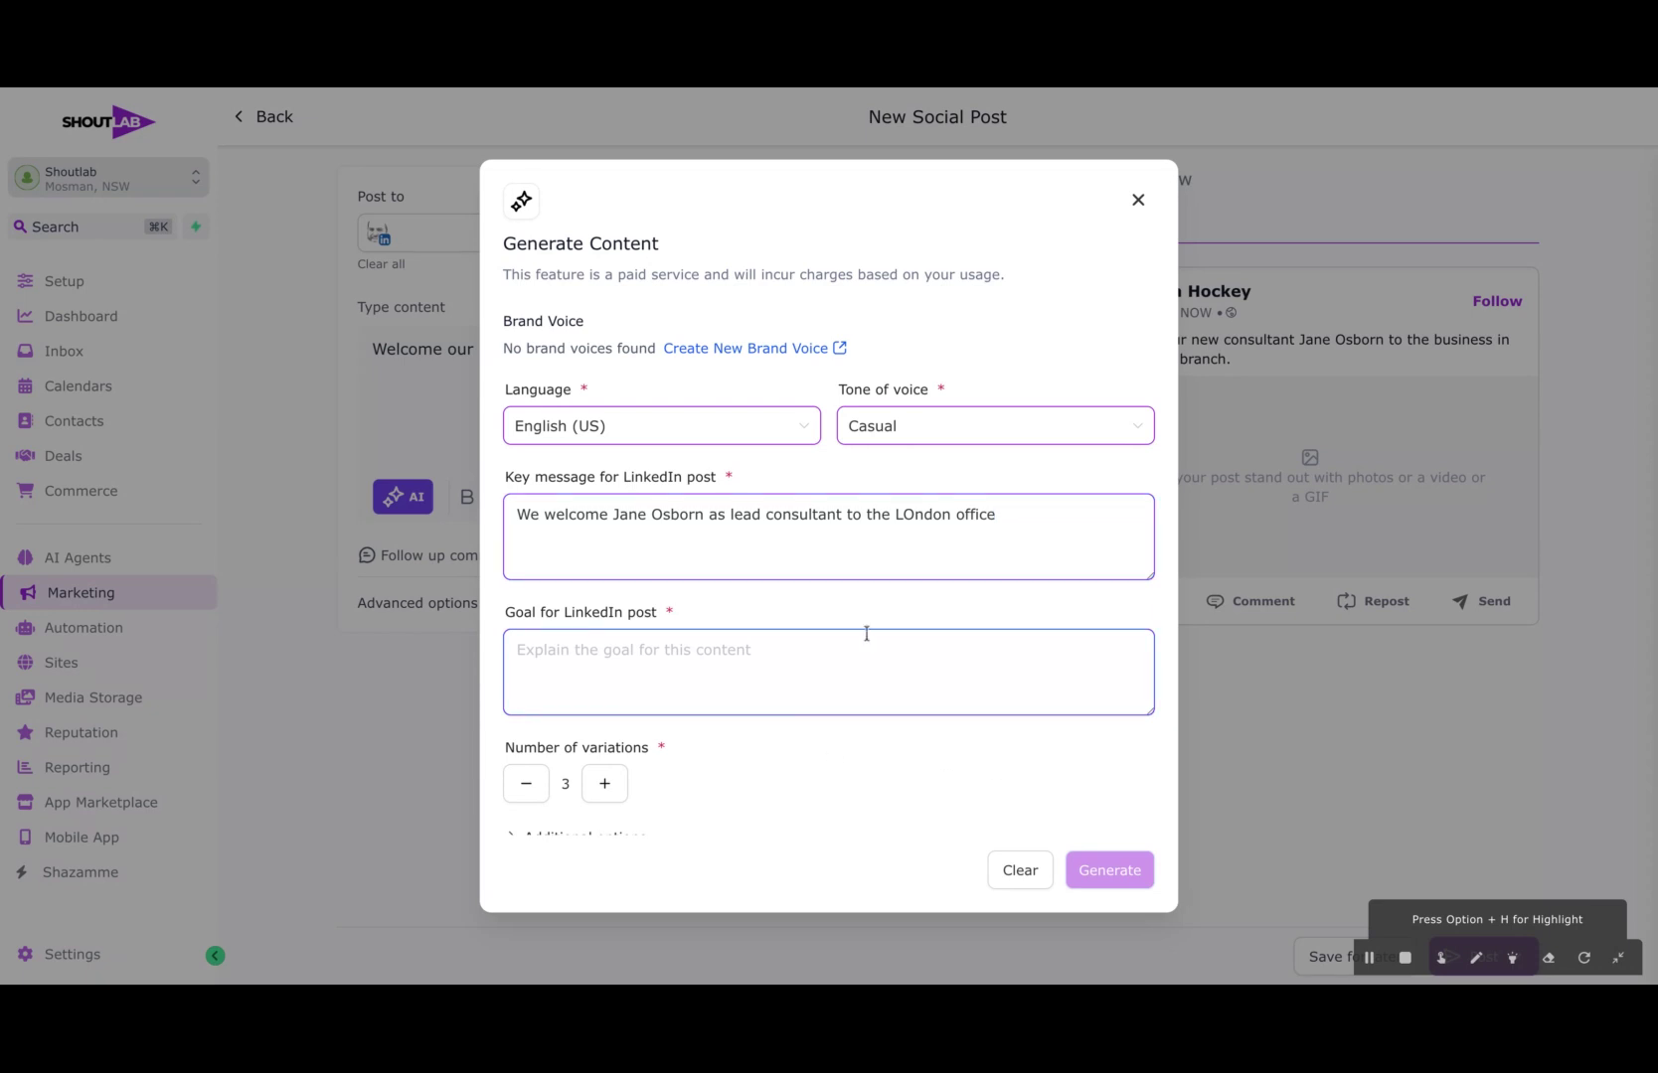
# Step: Set the LinkedIn post's goal to "Get more engagement" and generate the content
pyautogui.click(721, 632)
pyautogui.write('Get more enga')
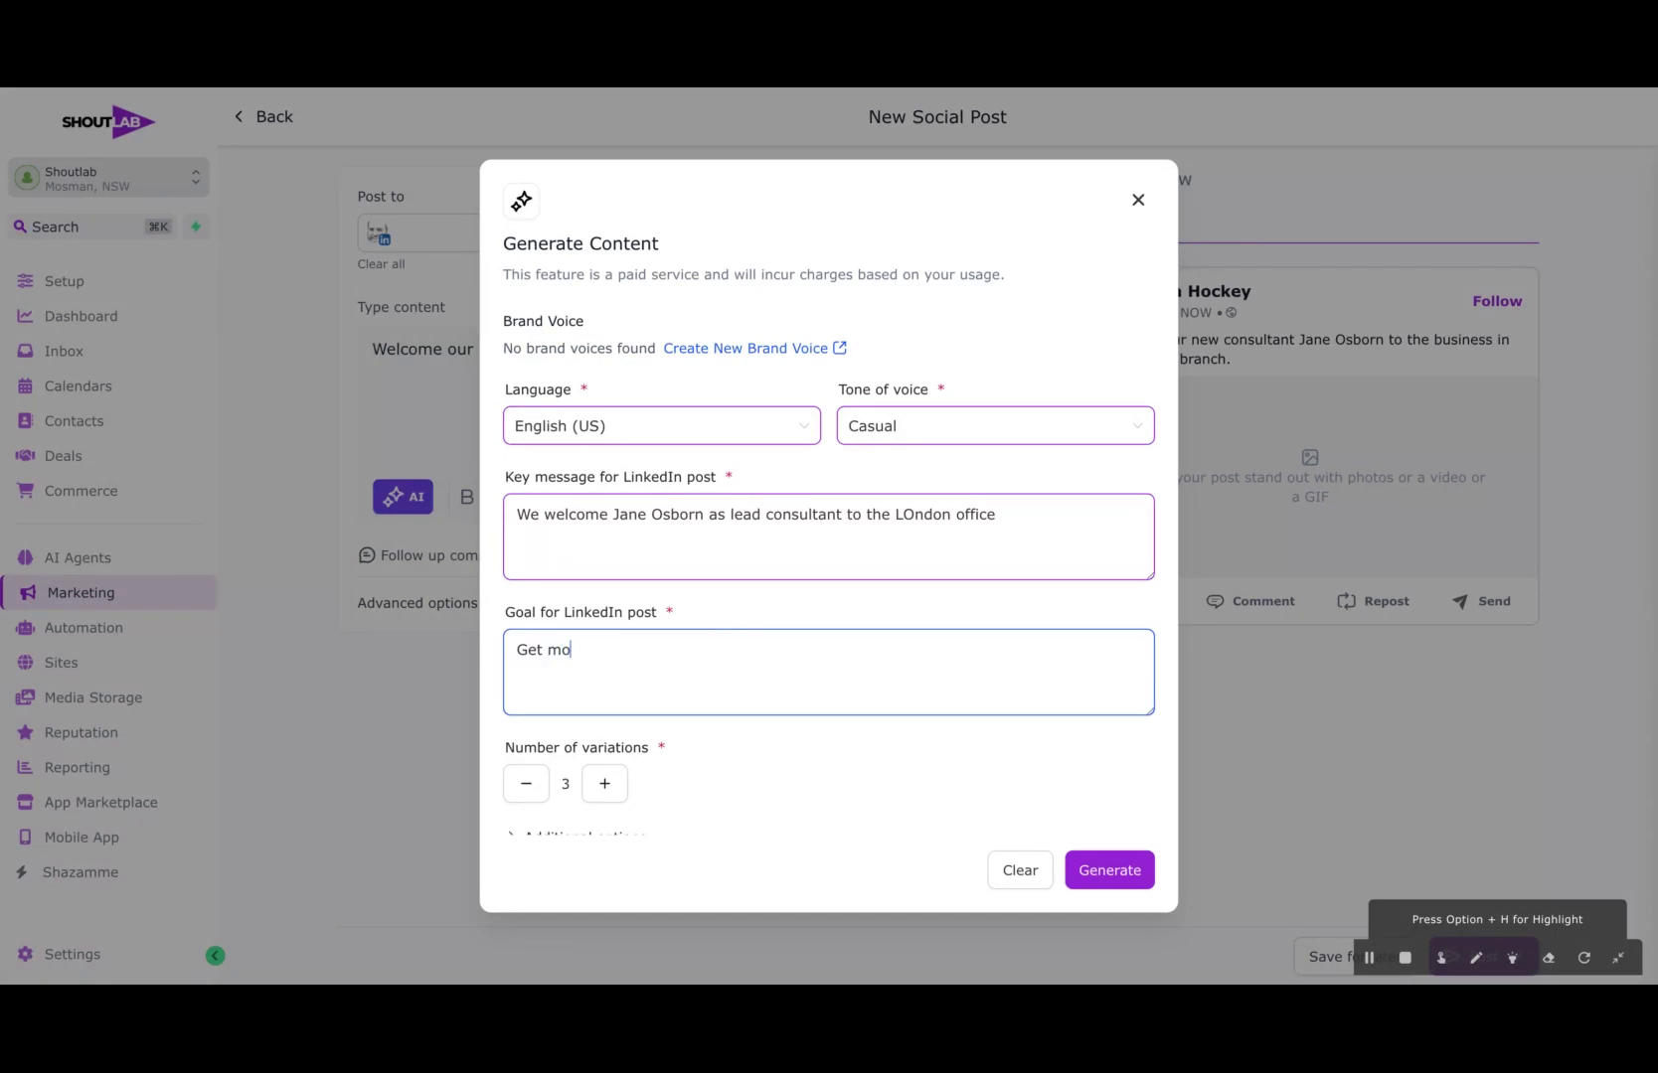
pyautogui.write('gement')
pyautogui.click(1111, 868)
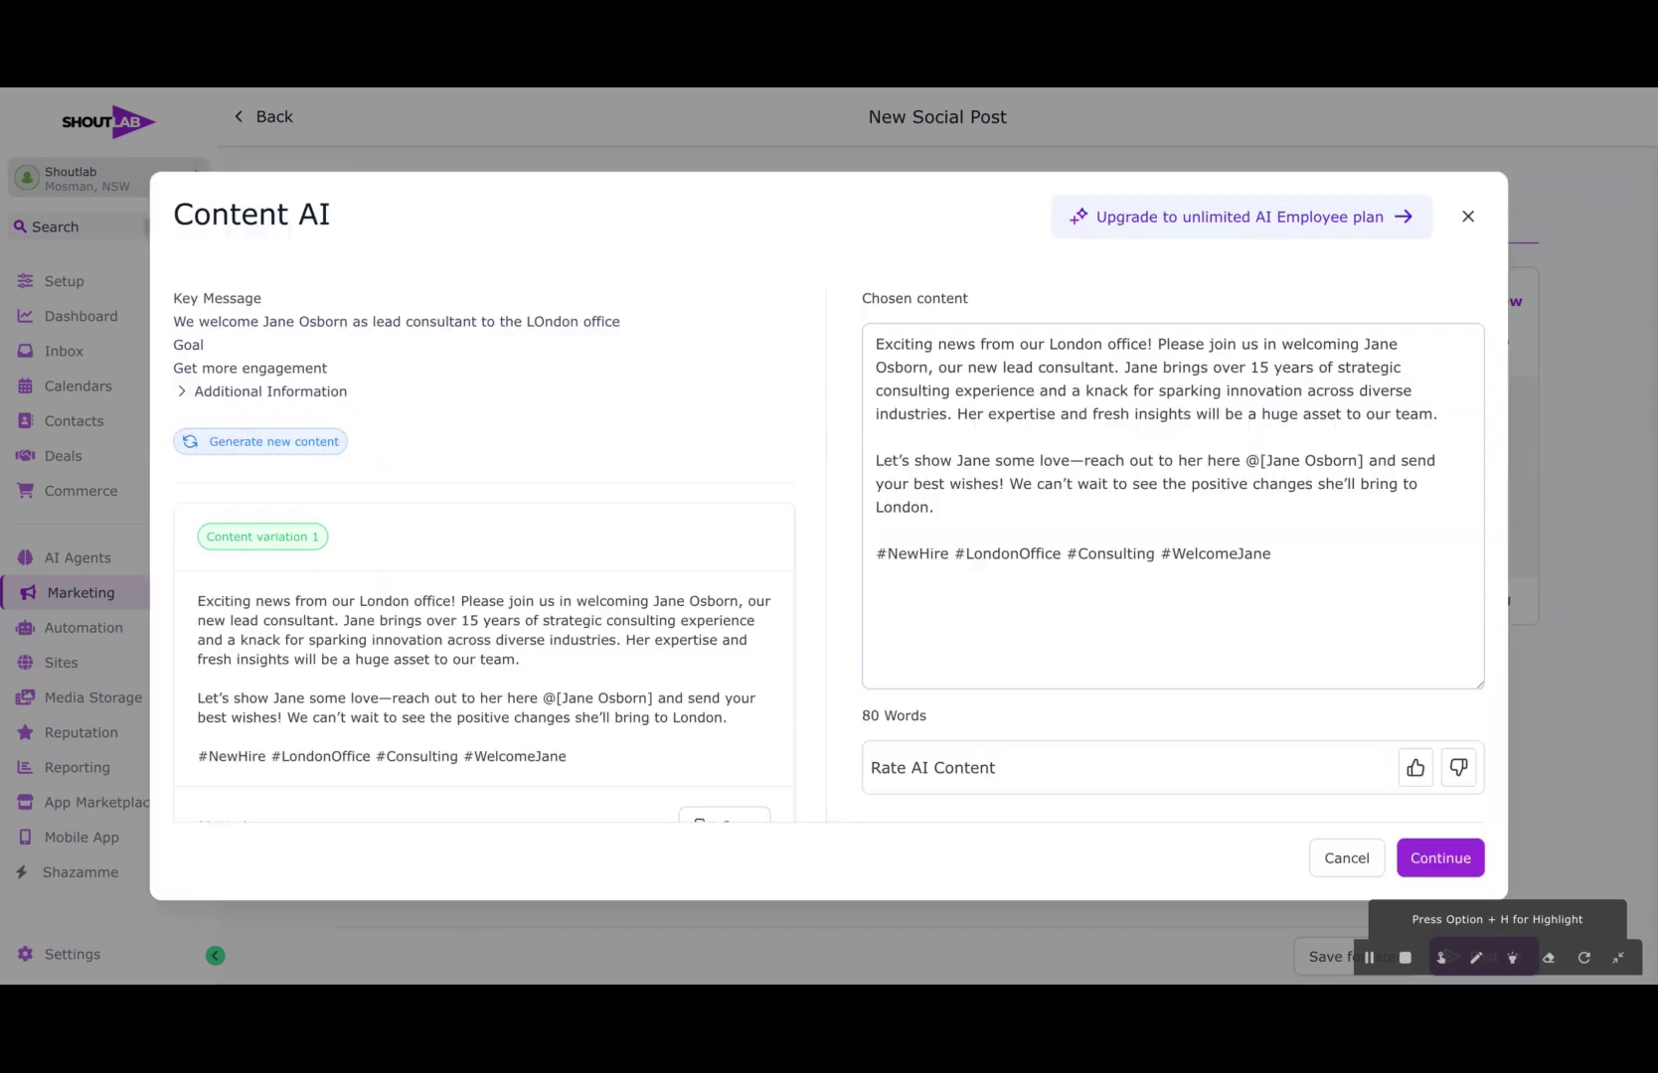
# Step: Review the generated content variations and add the chosen Content variation 1 to the post
pyautogui.scroll(-5, 557, 619)
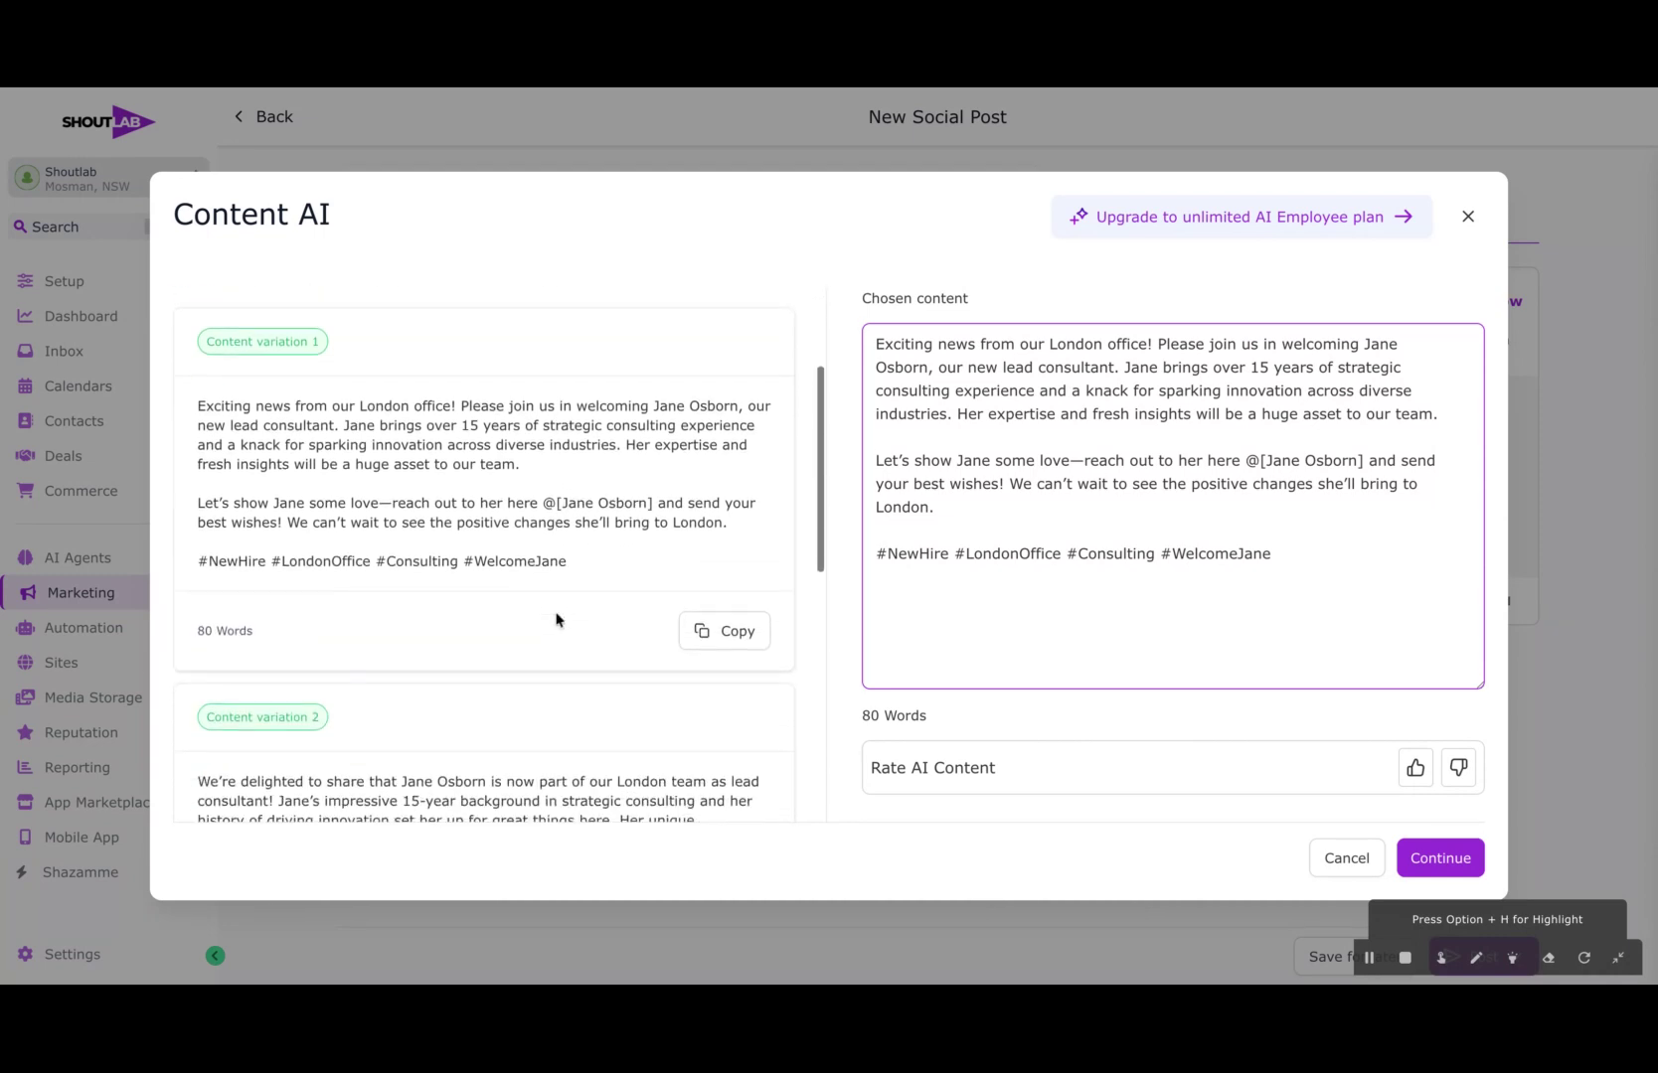
pyautogui.scroll(-2, 557, 619)
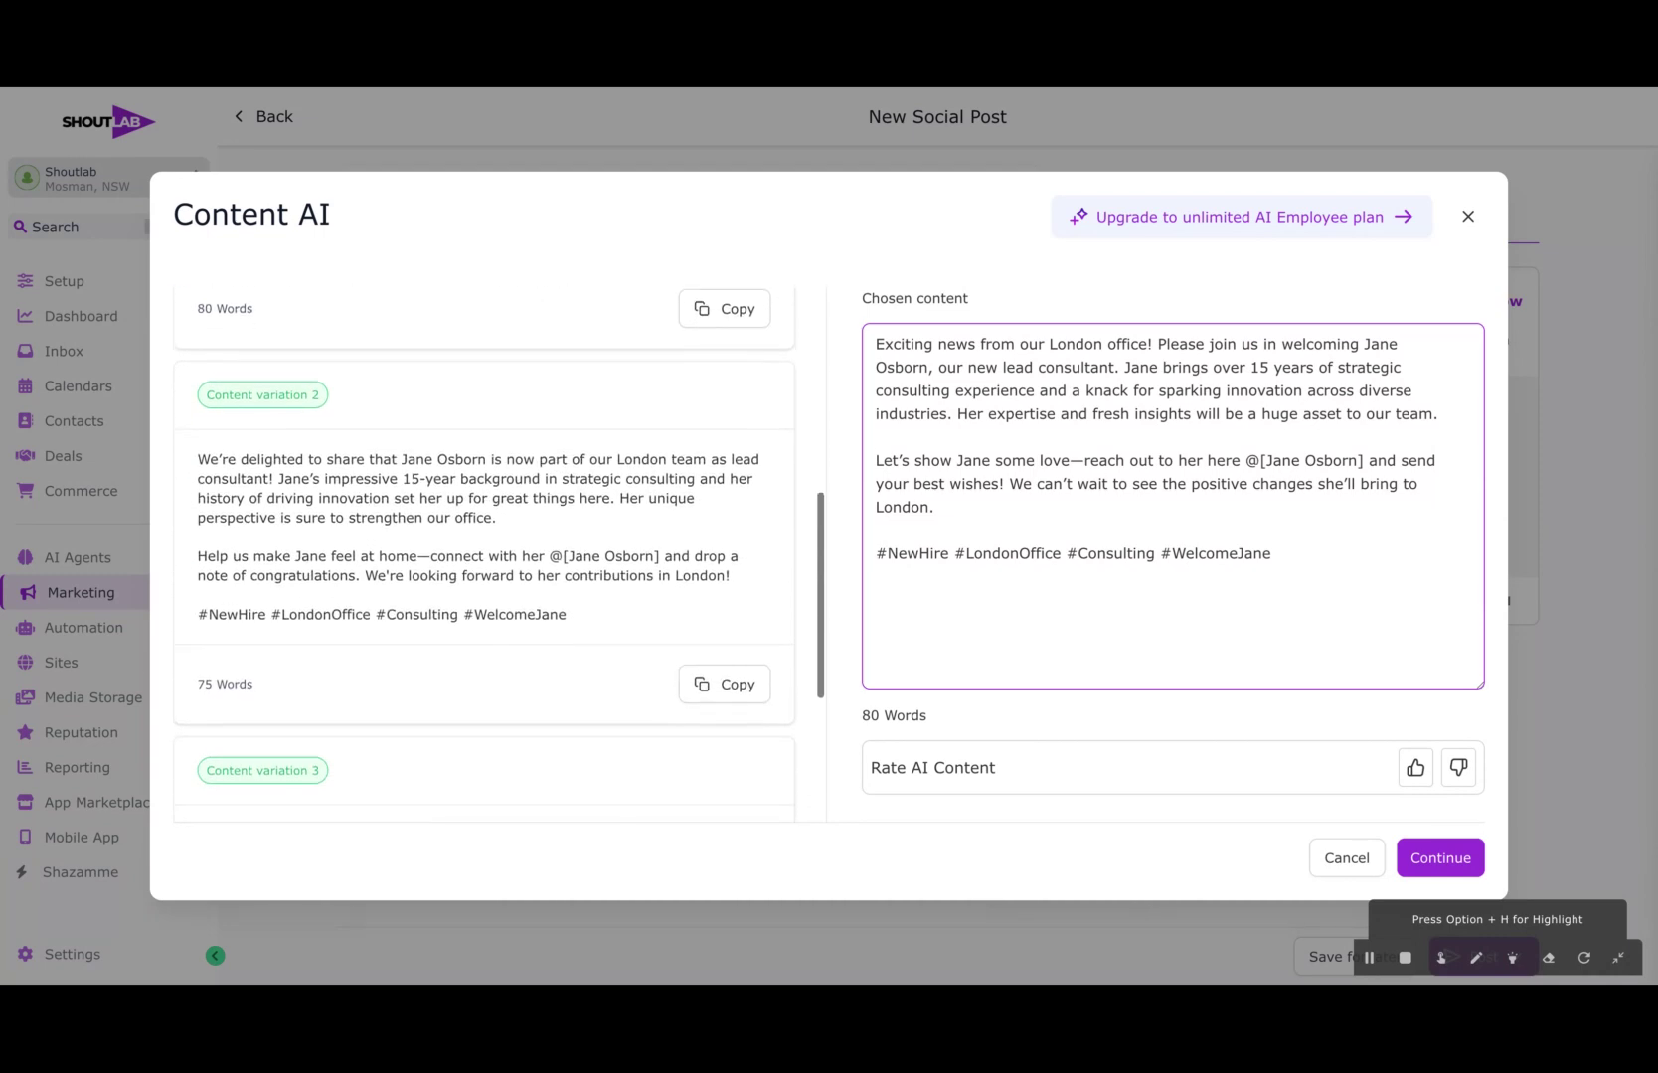
pyautogui.scroll(8, 501, 557)
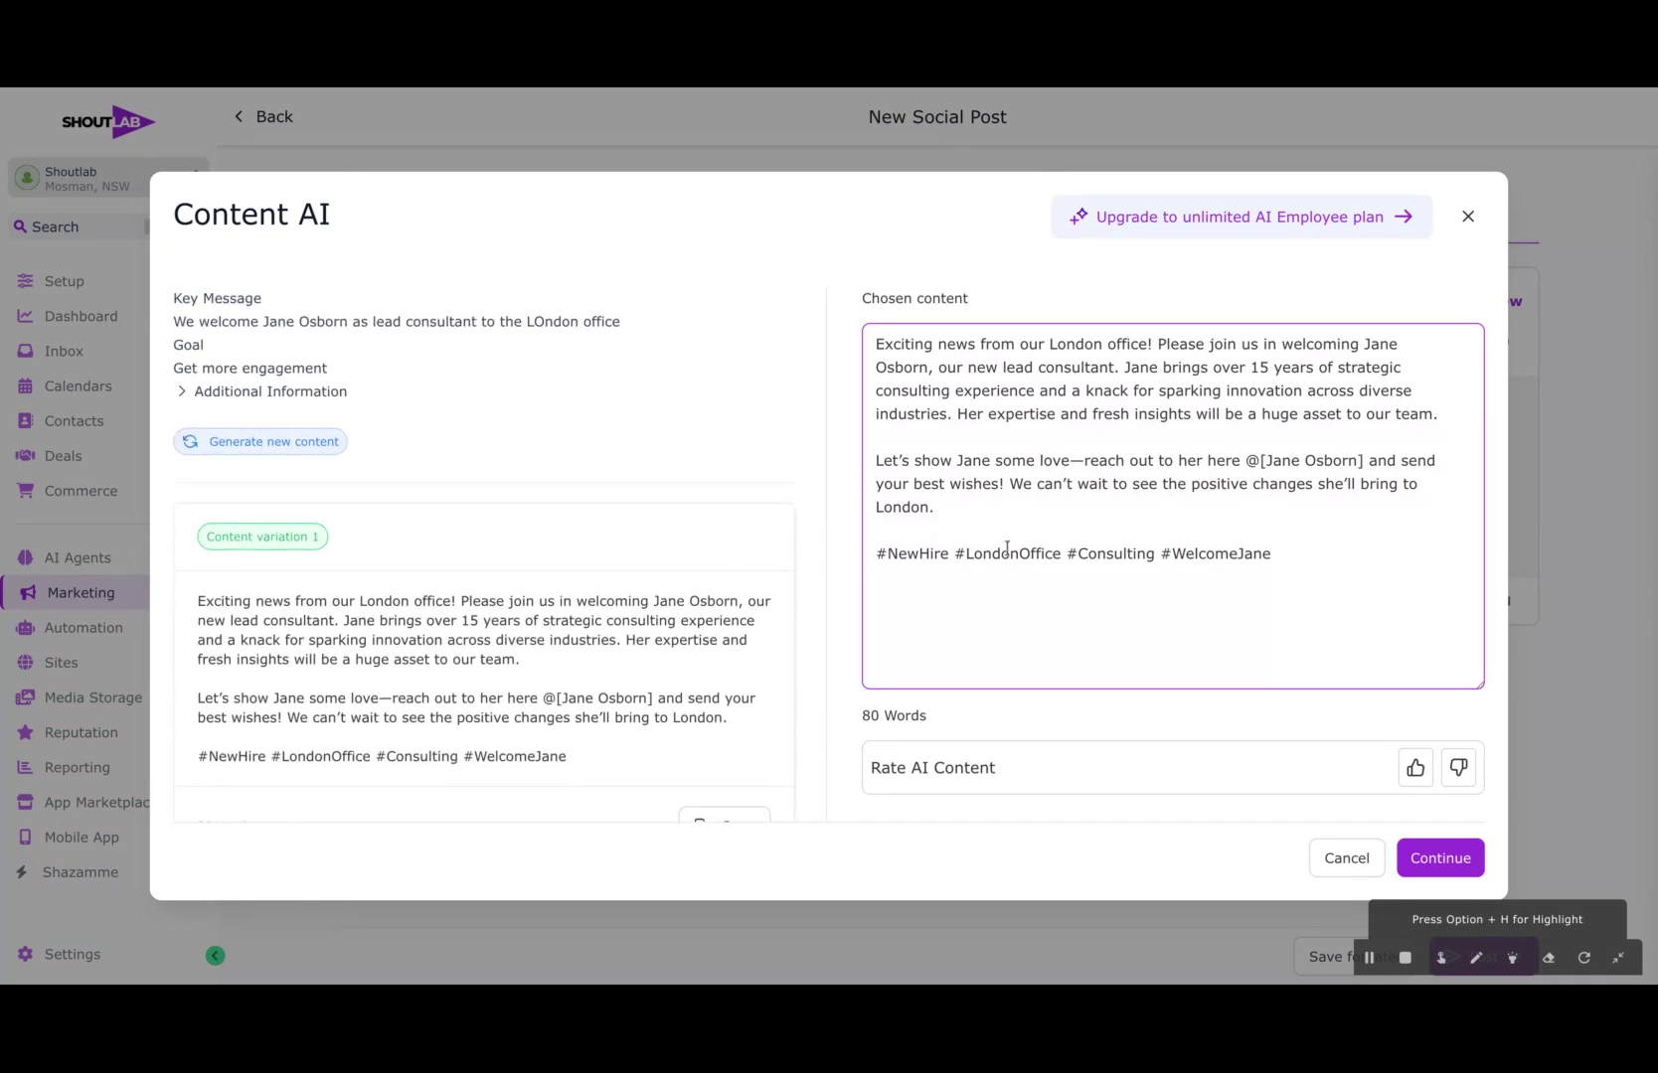
pyautogui.click(1432, 857)
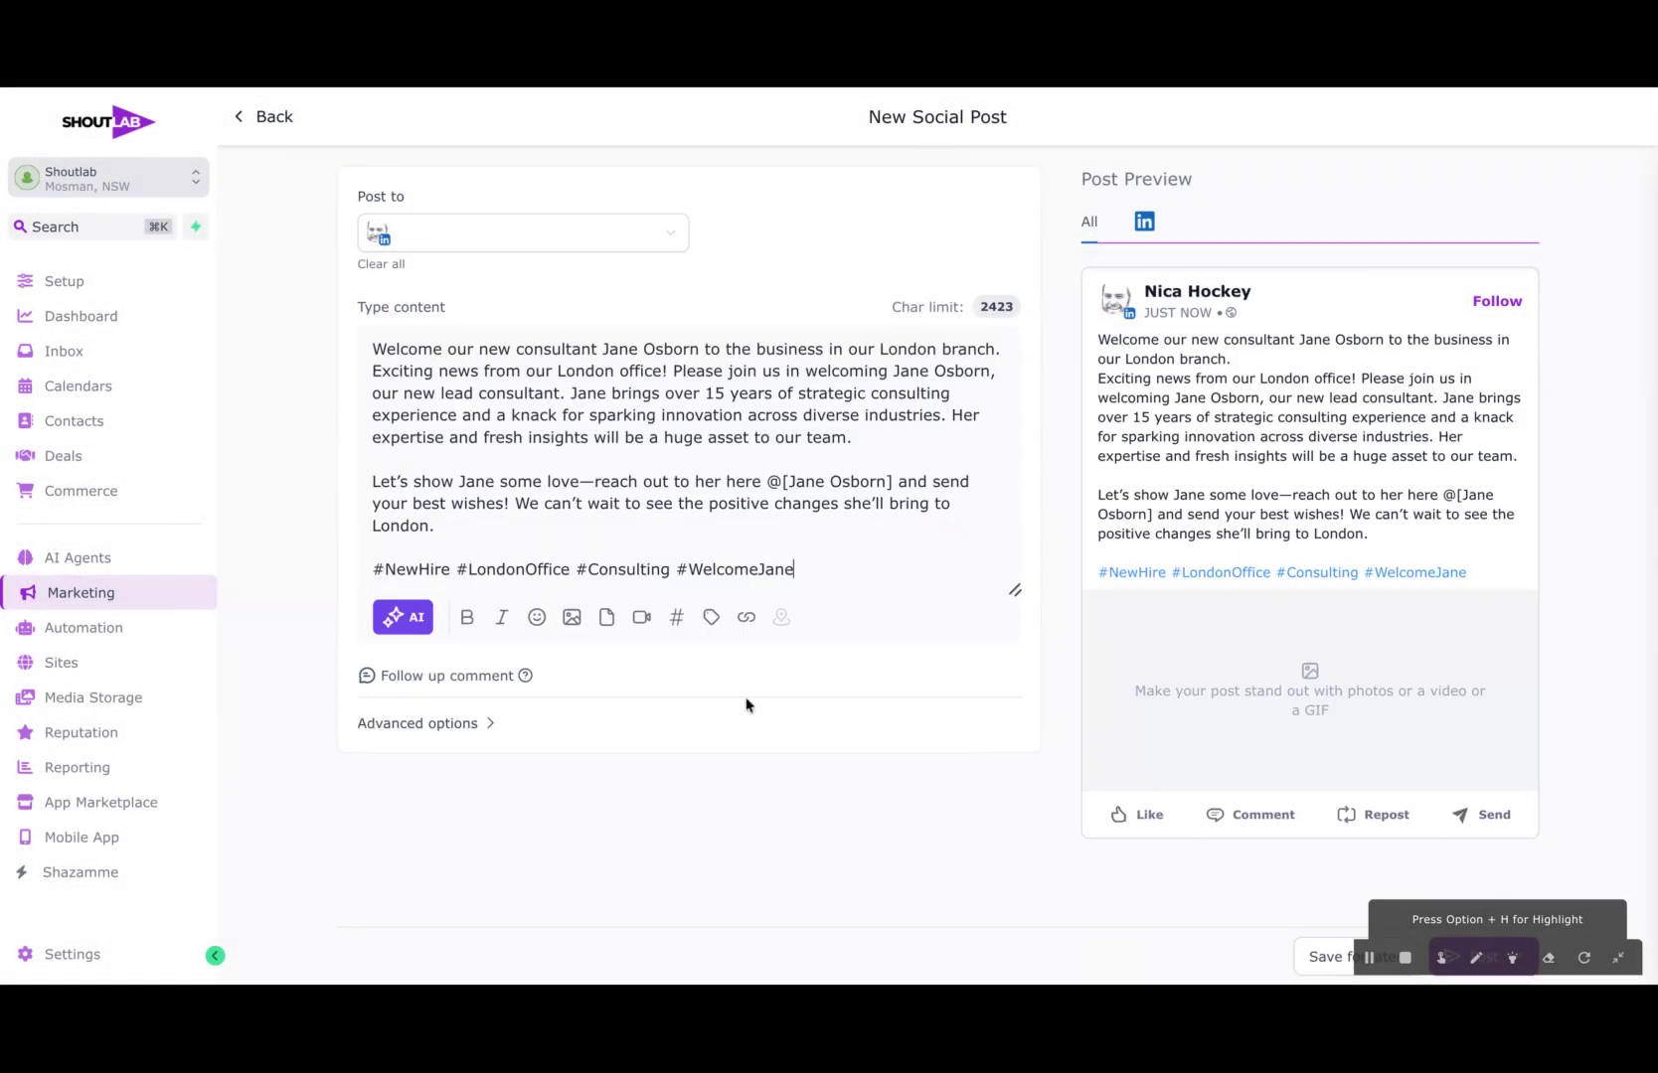
# Step: Generate one AI image in Photo style for the post, described as the consultant, by first name, in the office
pyautogui.click(573, 620)
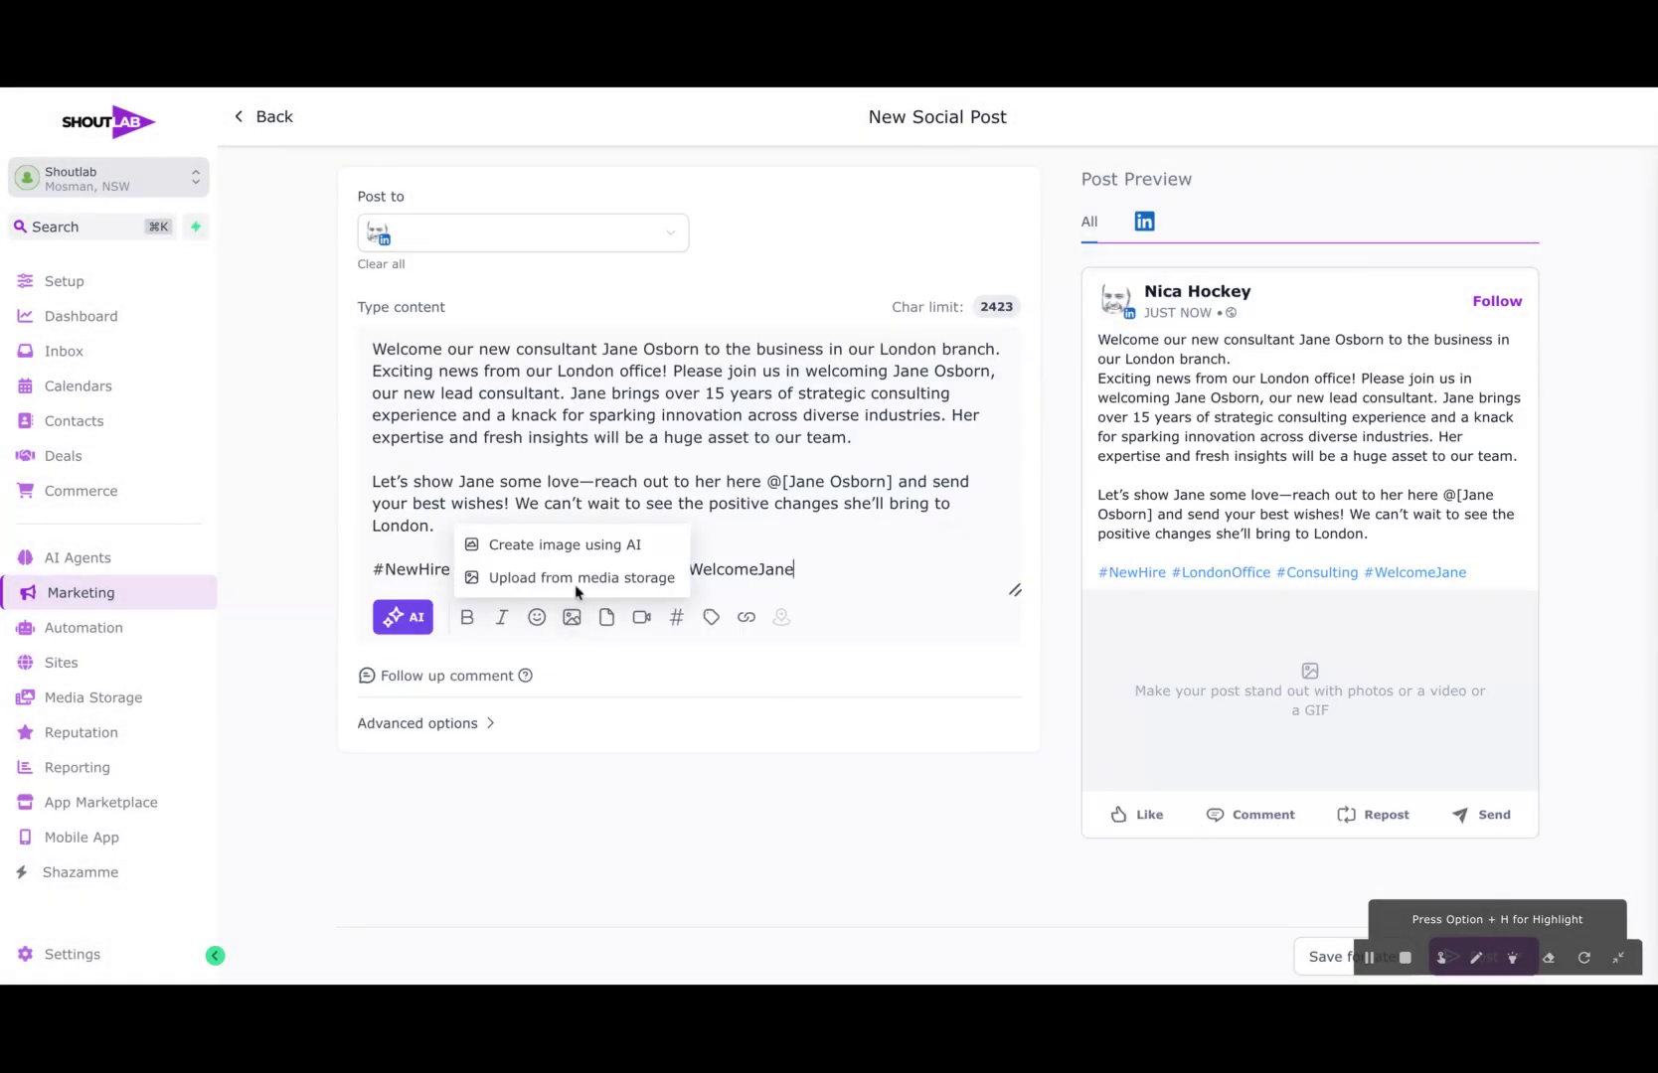
pyautogui.click(568, 545)
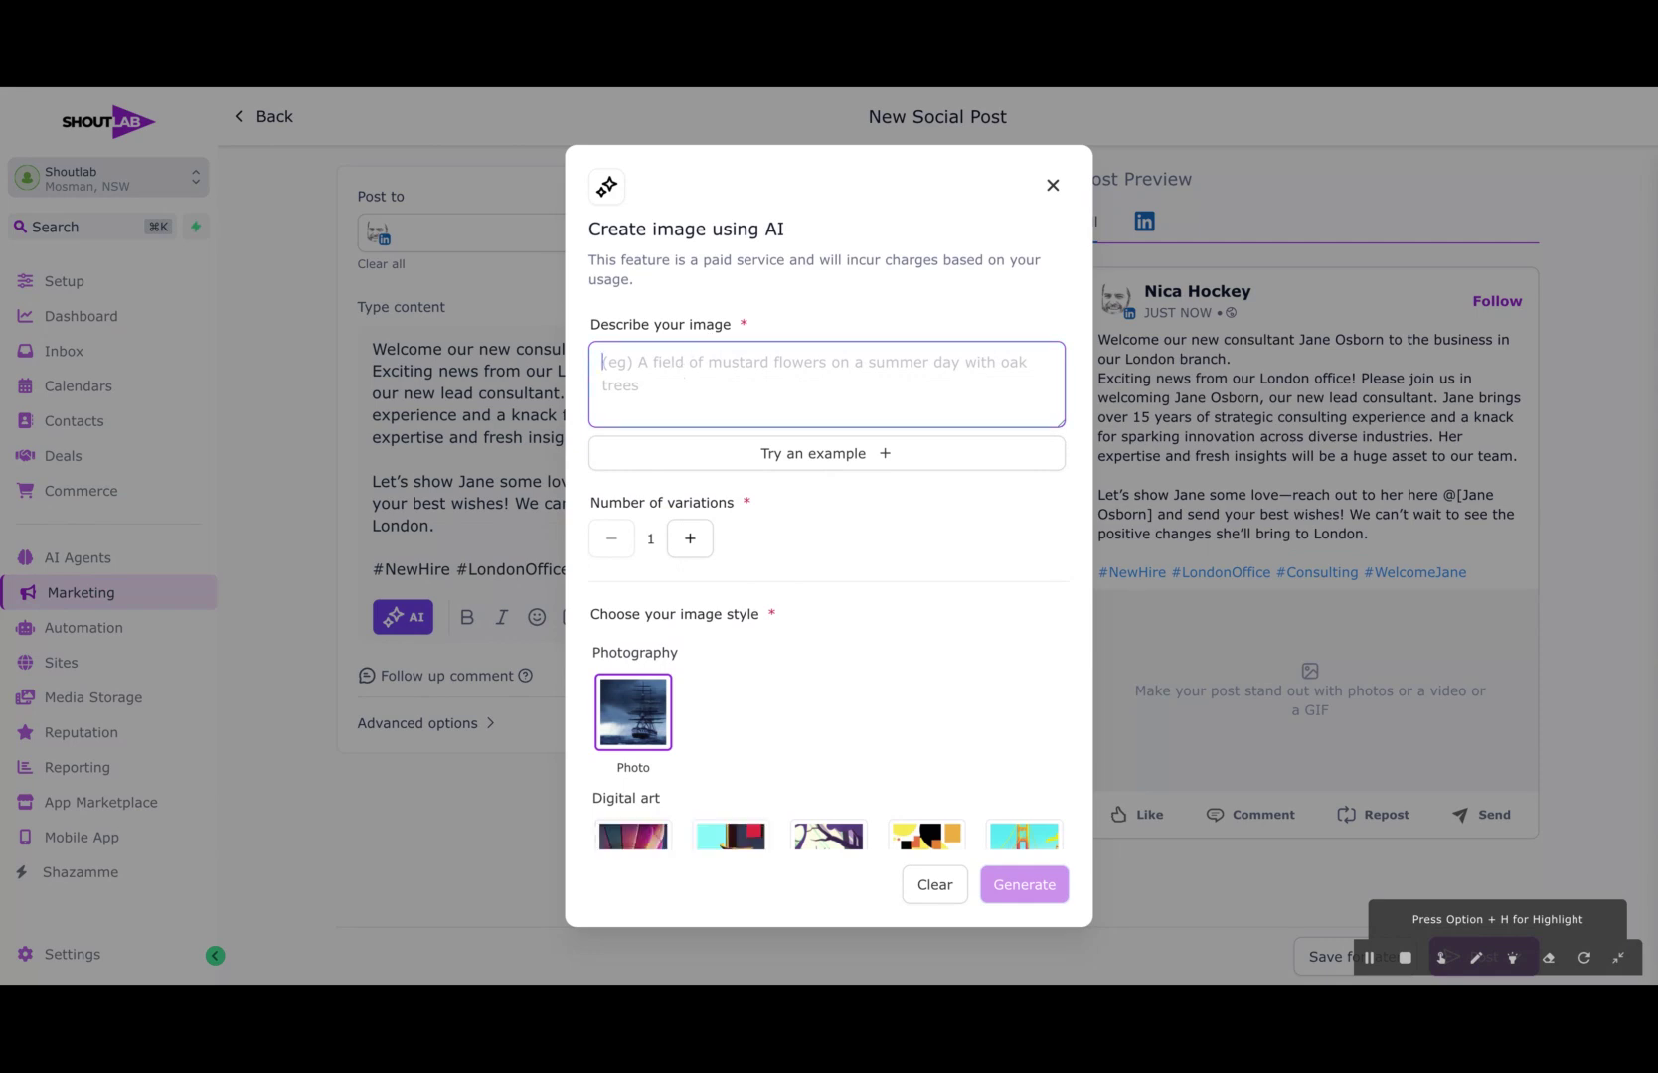
pyautogui.write('Image of Jane in the office')
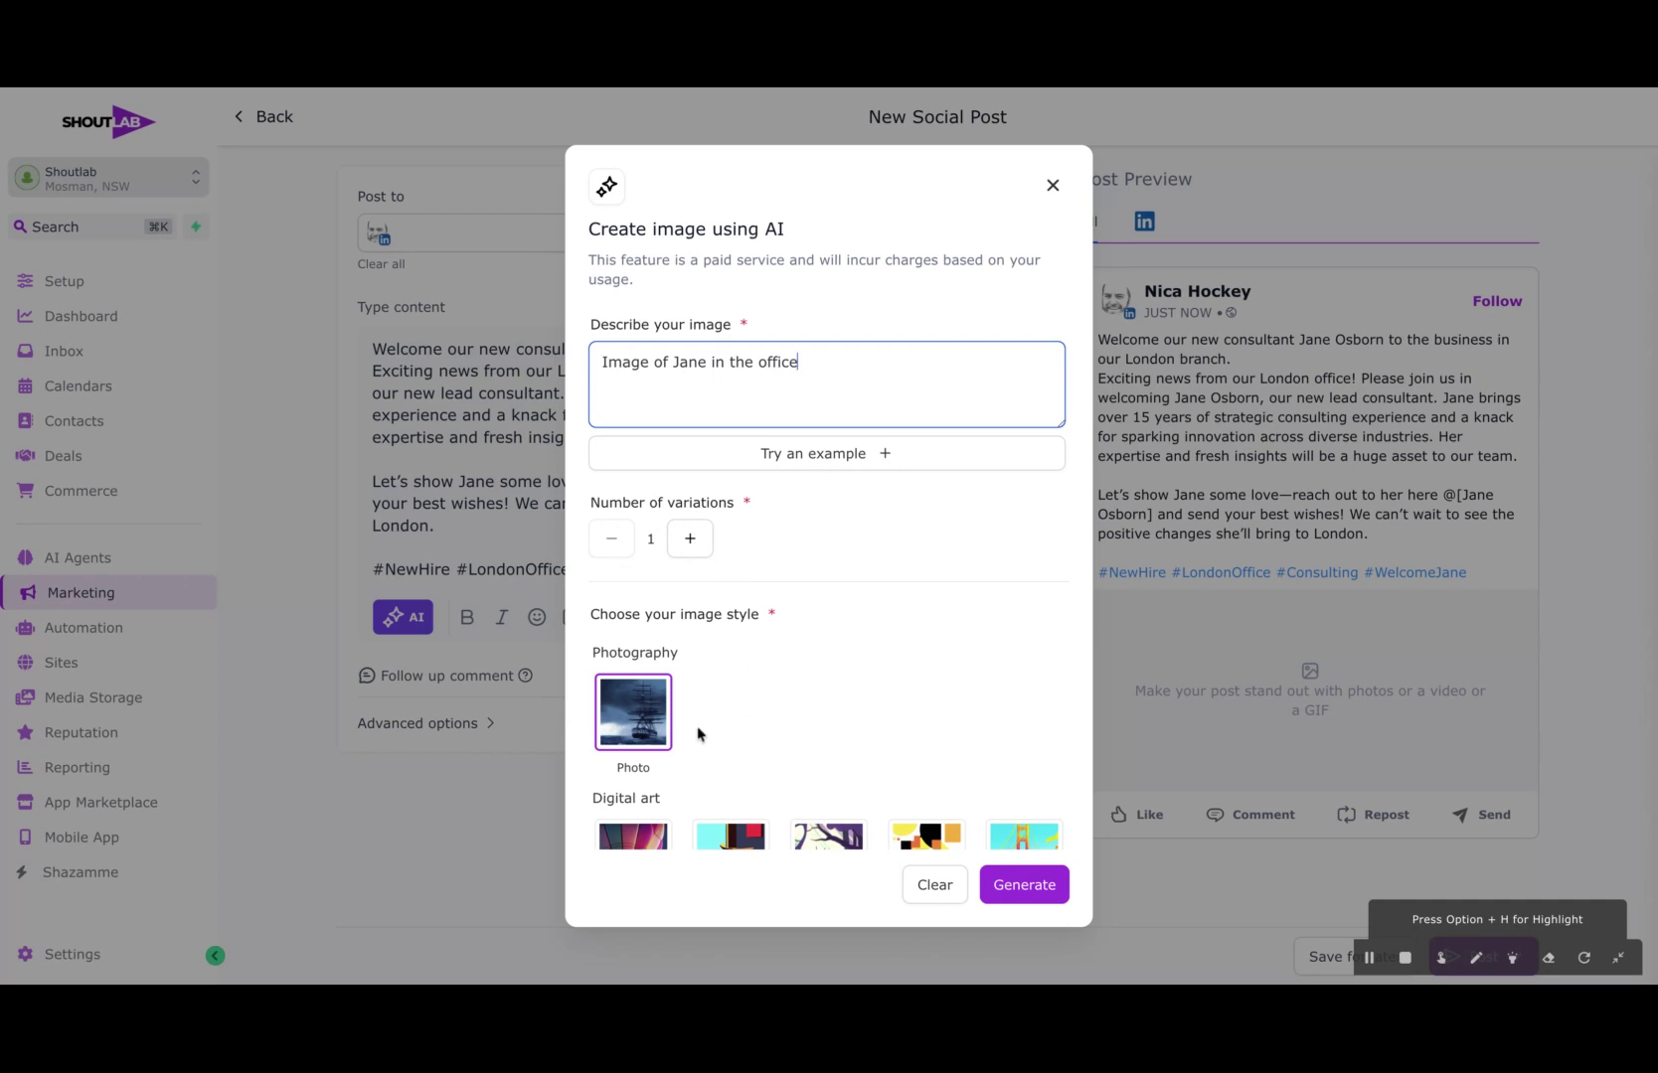
pyautogui.click(1017, 889)
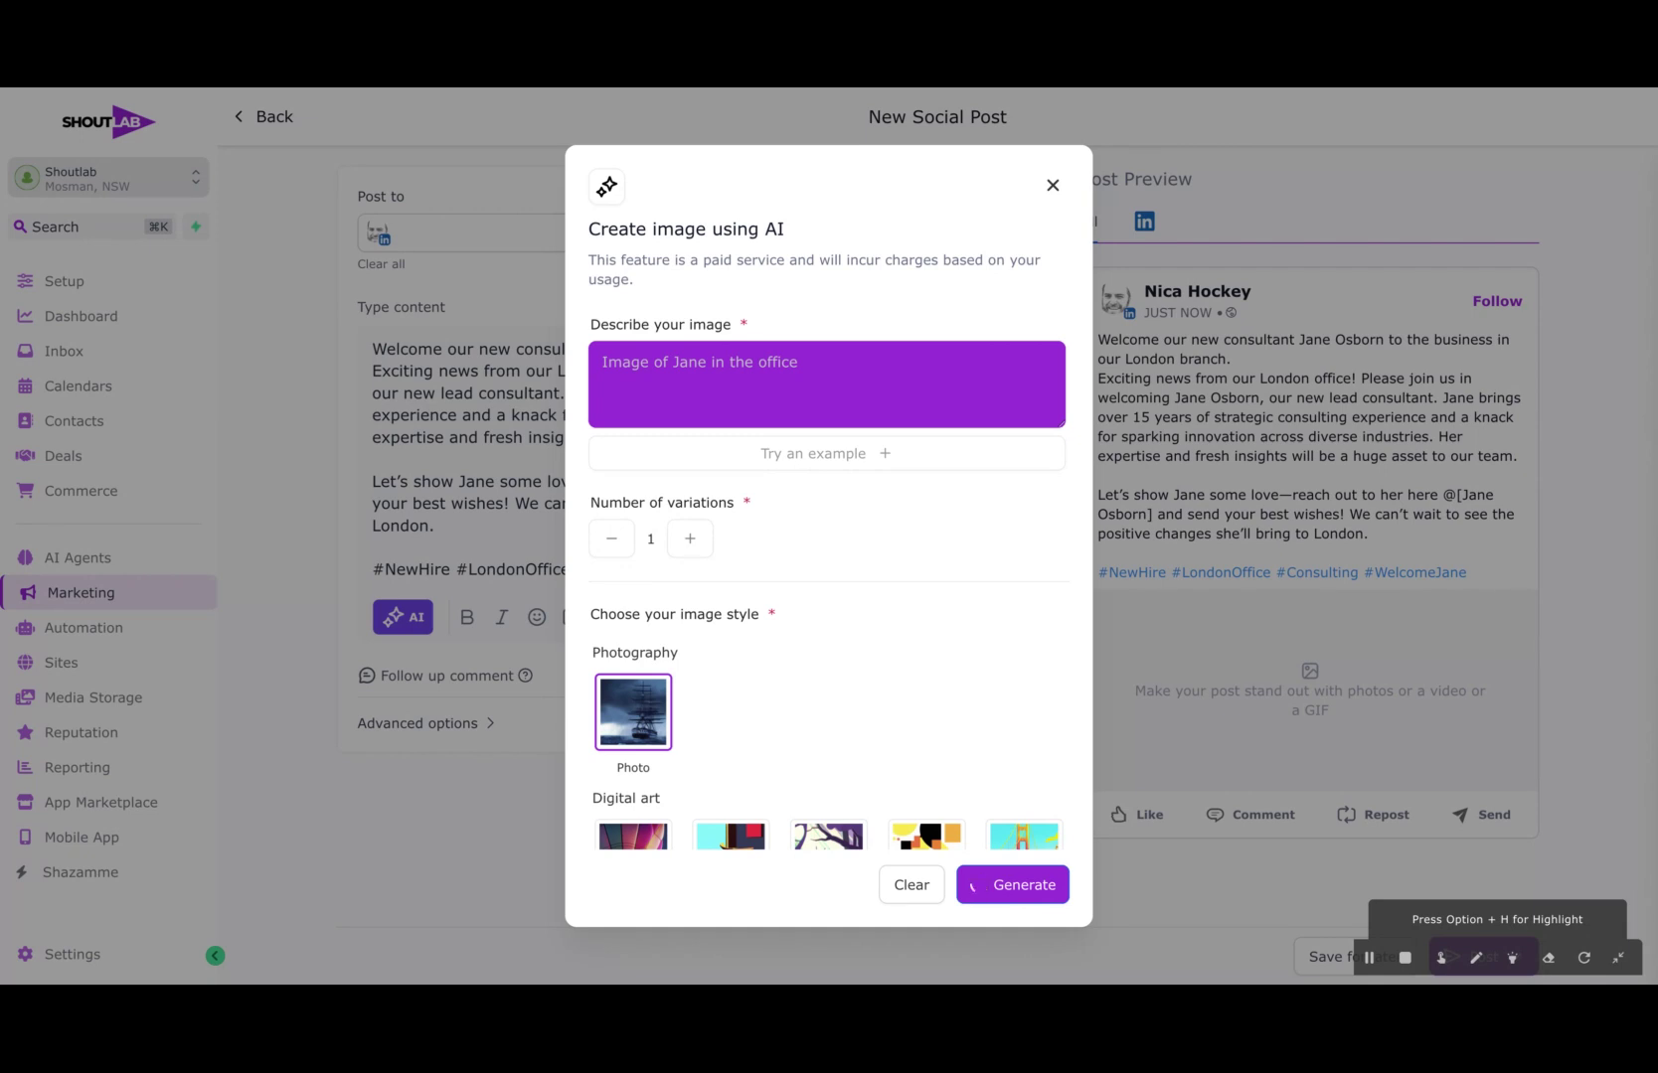
# Step: Add the generated office image to the post and check the complete post preview
pyautogui.scroll(-5, 927, 780)
pyautogui.scroll(5, 927, 777)
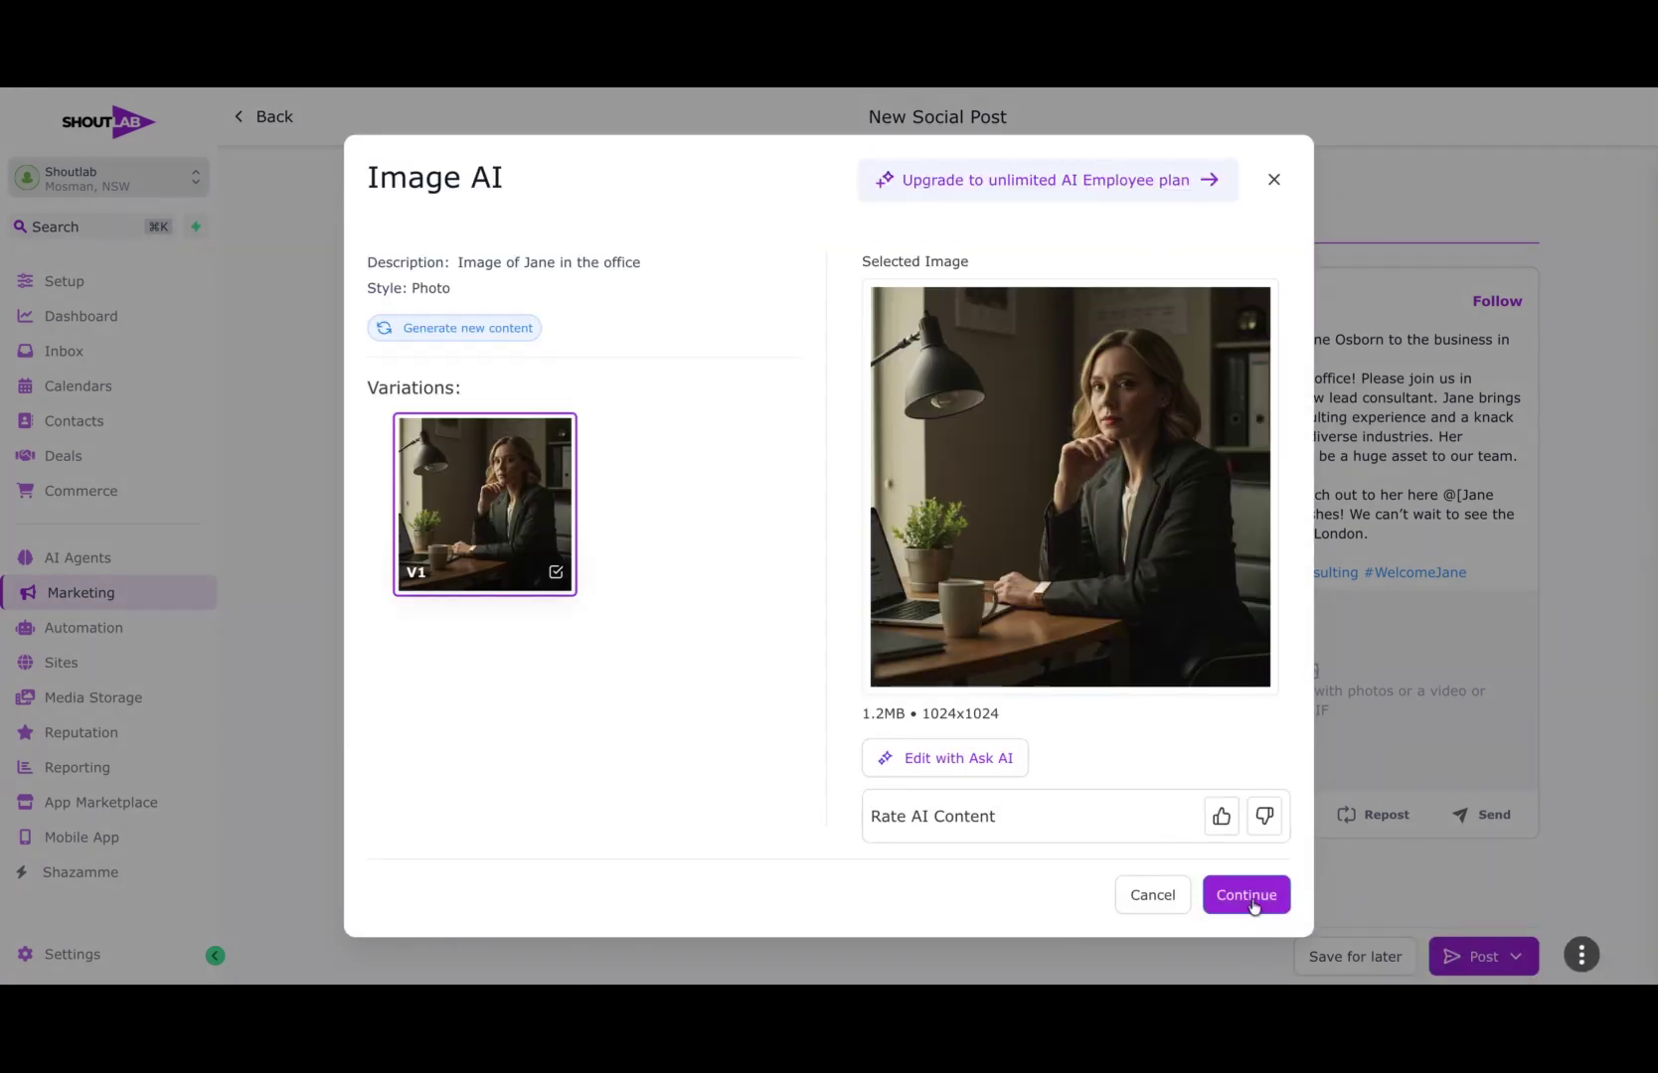
pyautogui.click(1248, 895)
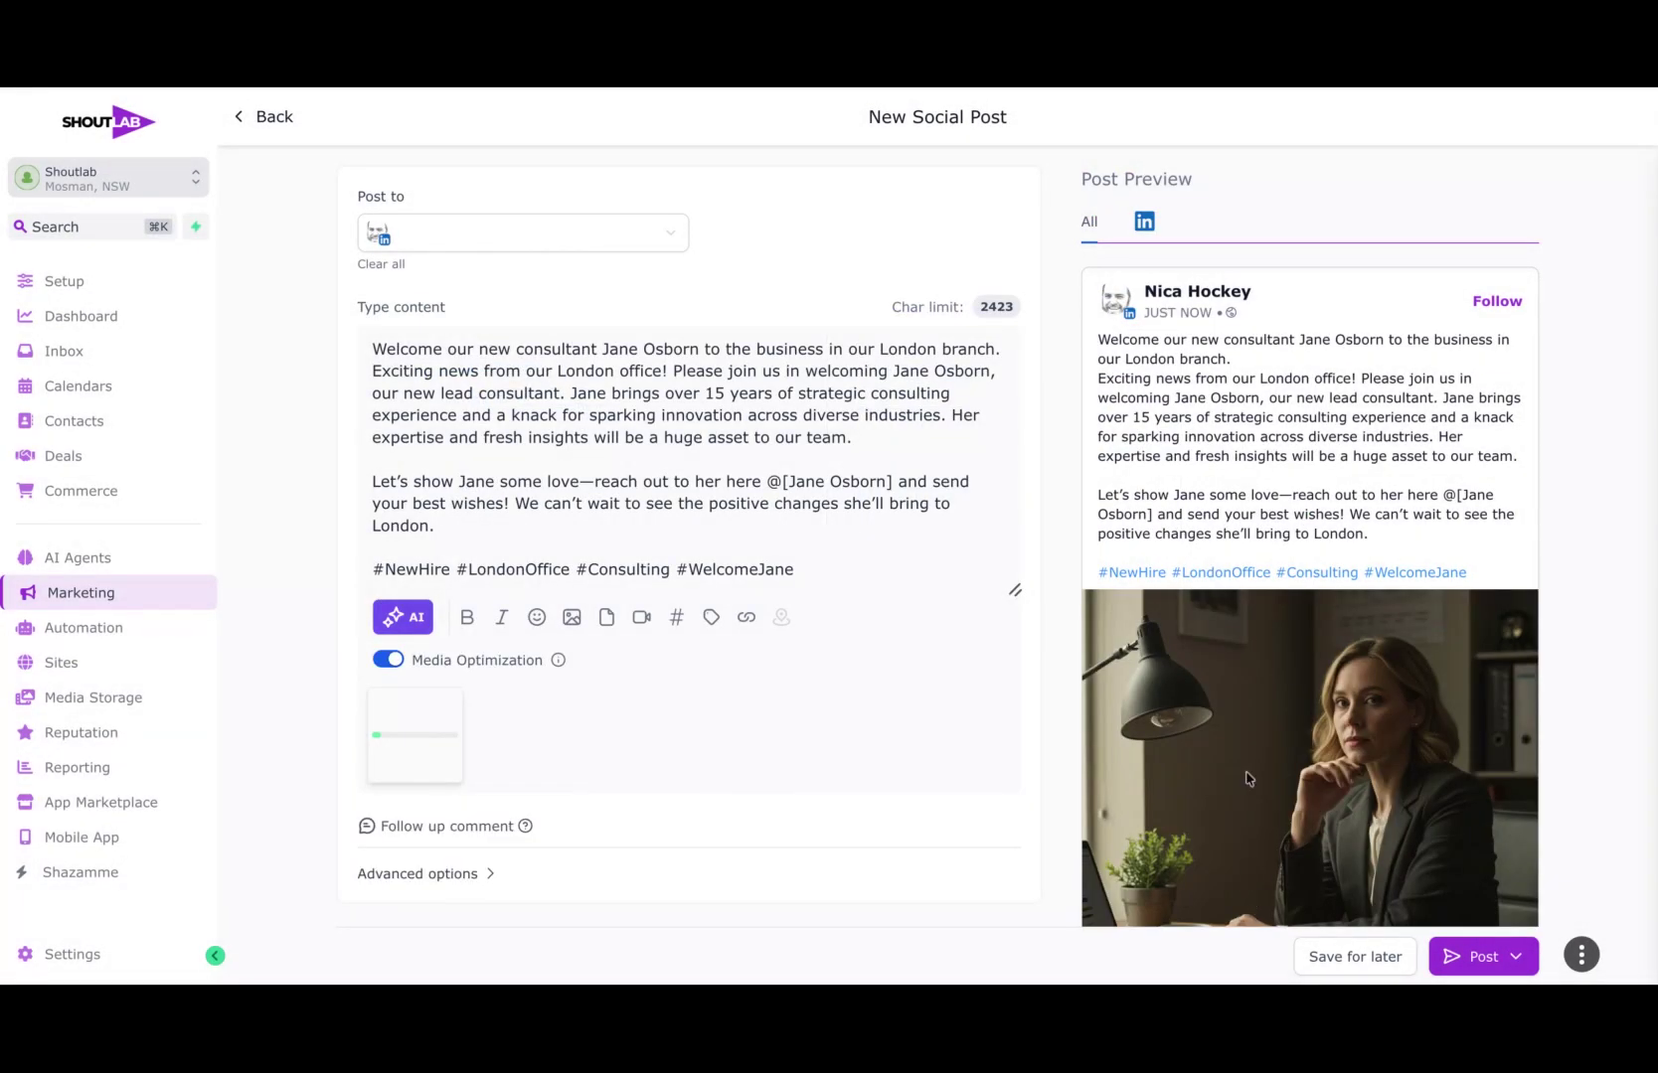
pyautogui.scroll(-1, 1242, 566)
pyautogui.scroll(-2, 1242, 566)
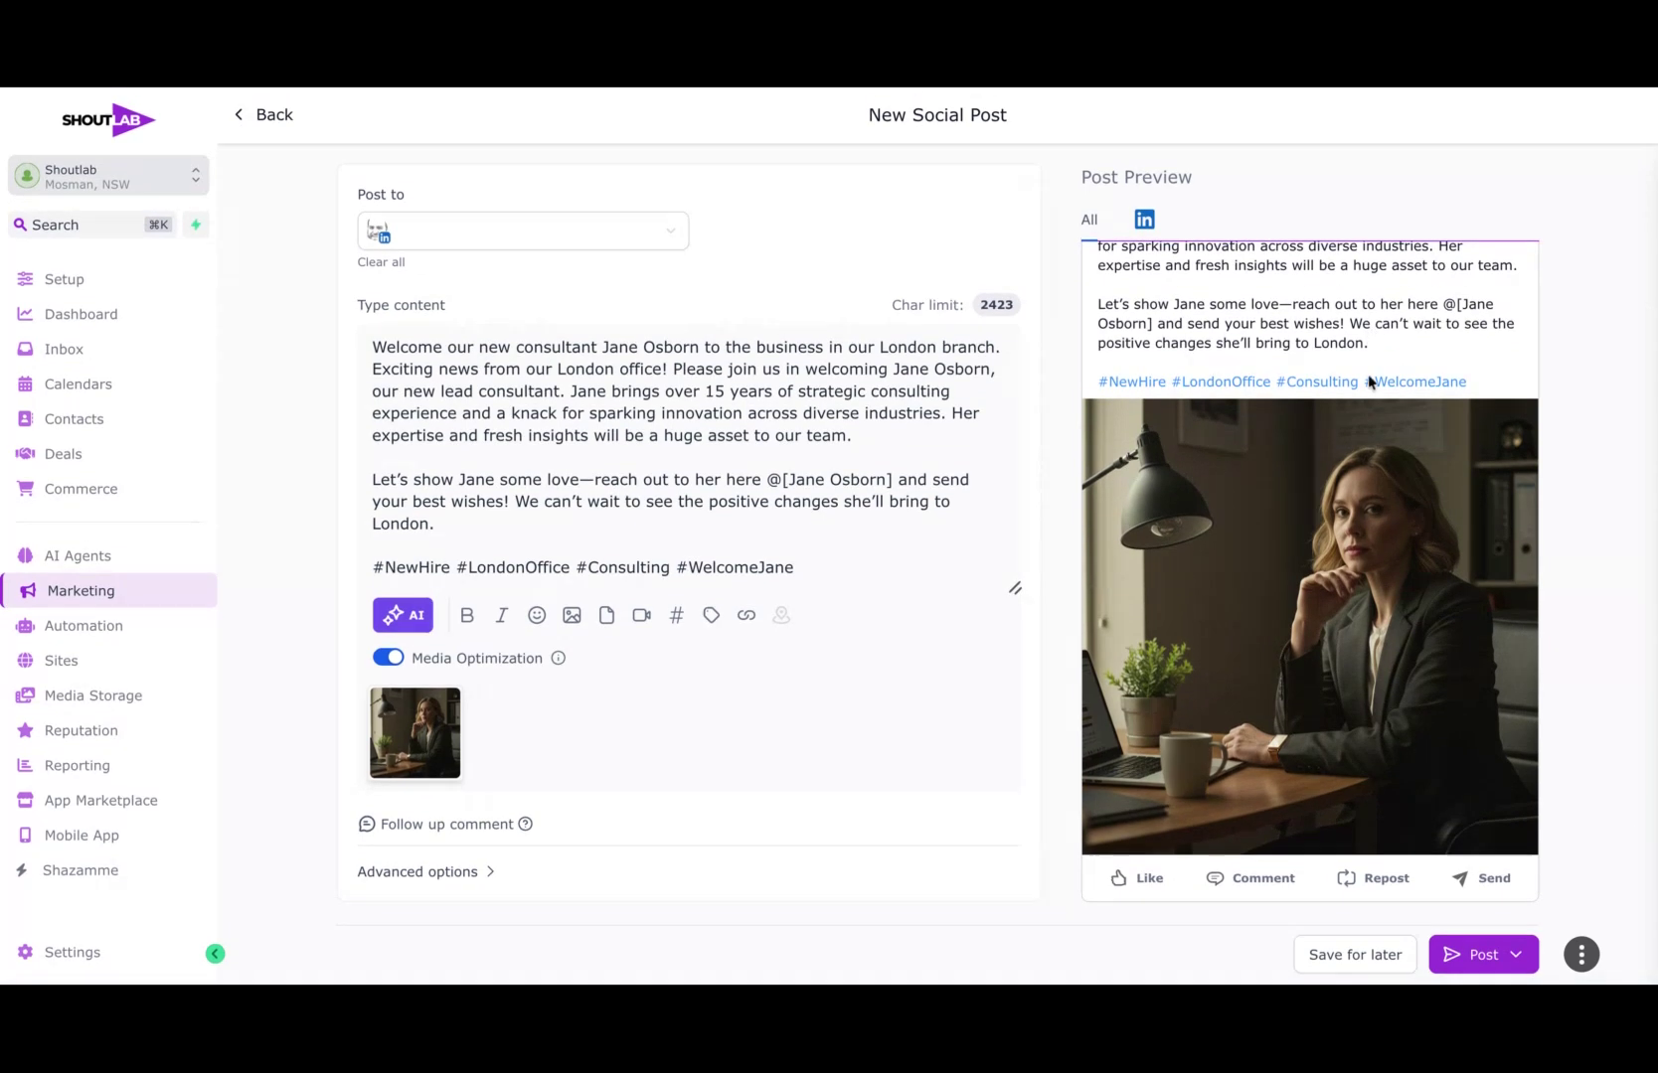
pyautogui.scroll(3, 1344, 568)
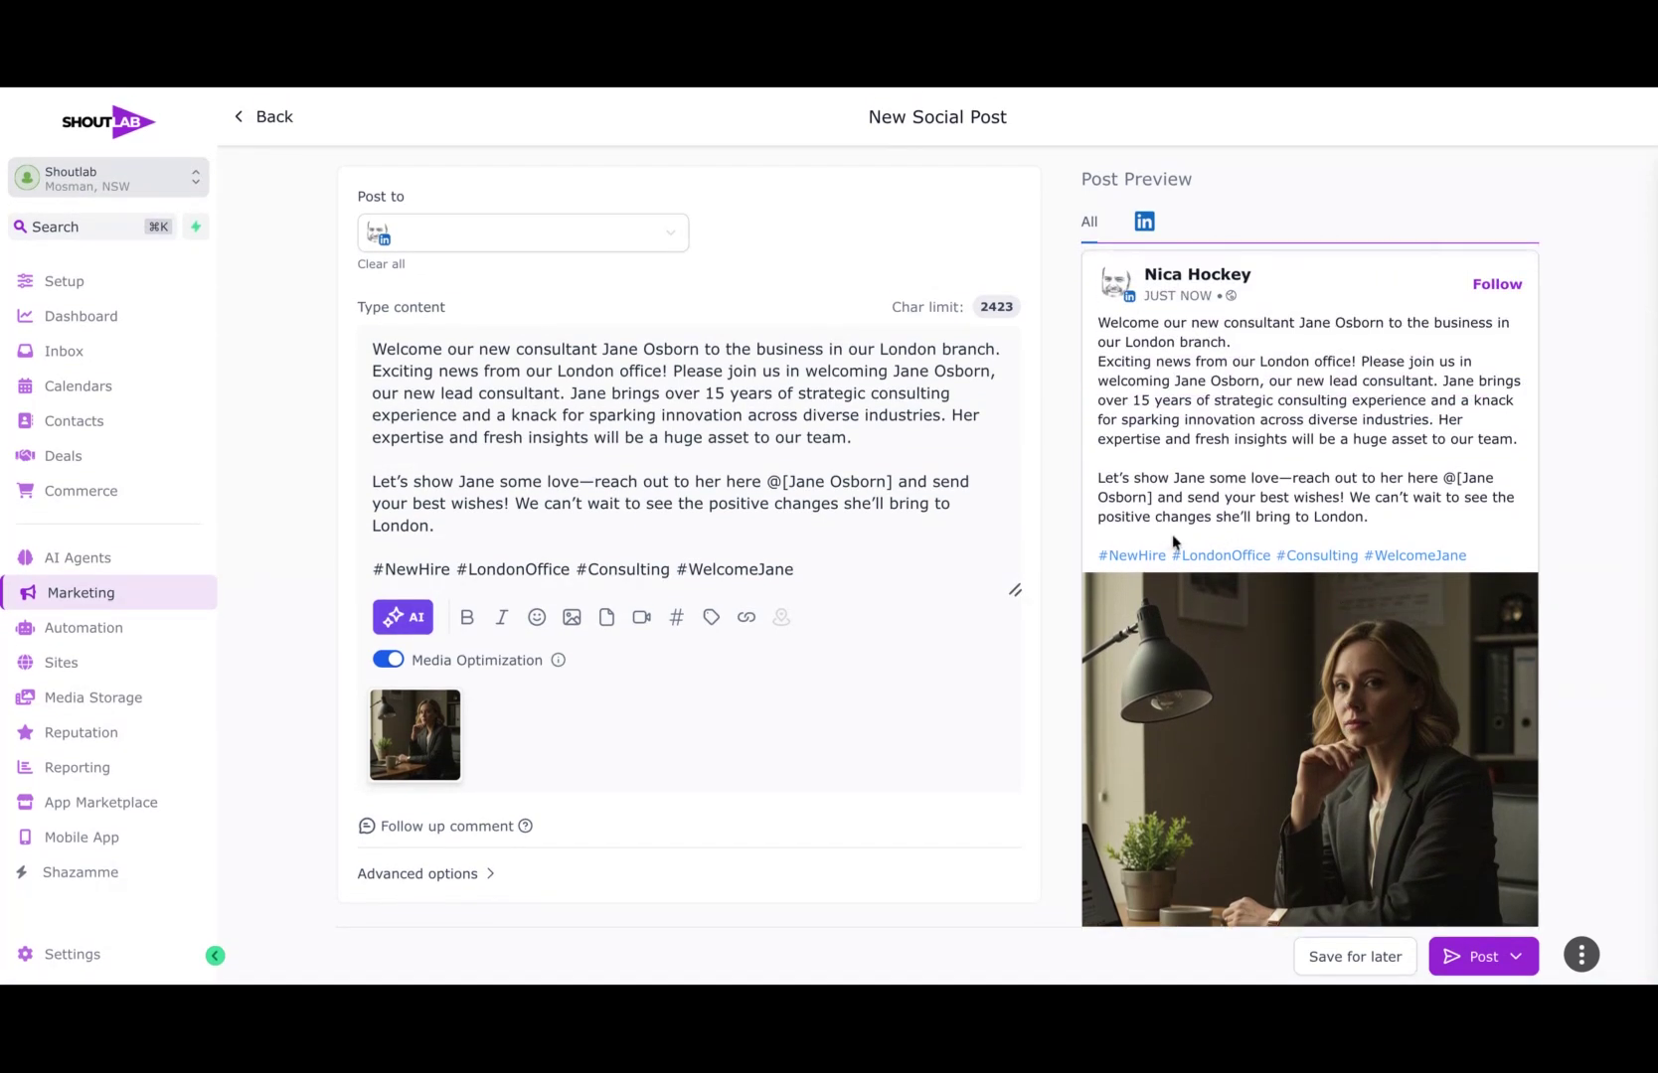
# Step: Check the rest of the post preview and look over the post's advanced options, including the social category setting
pyautogui.scroll(-2, 1173, 542)
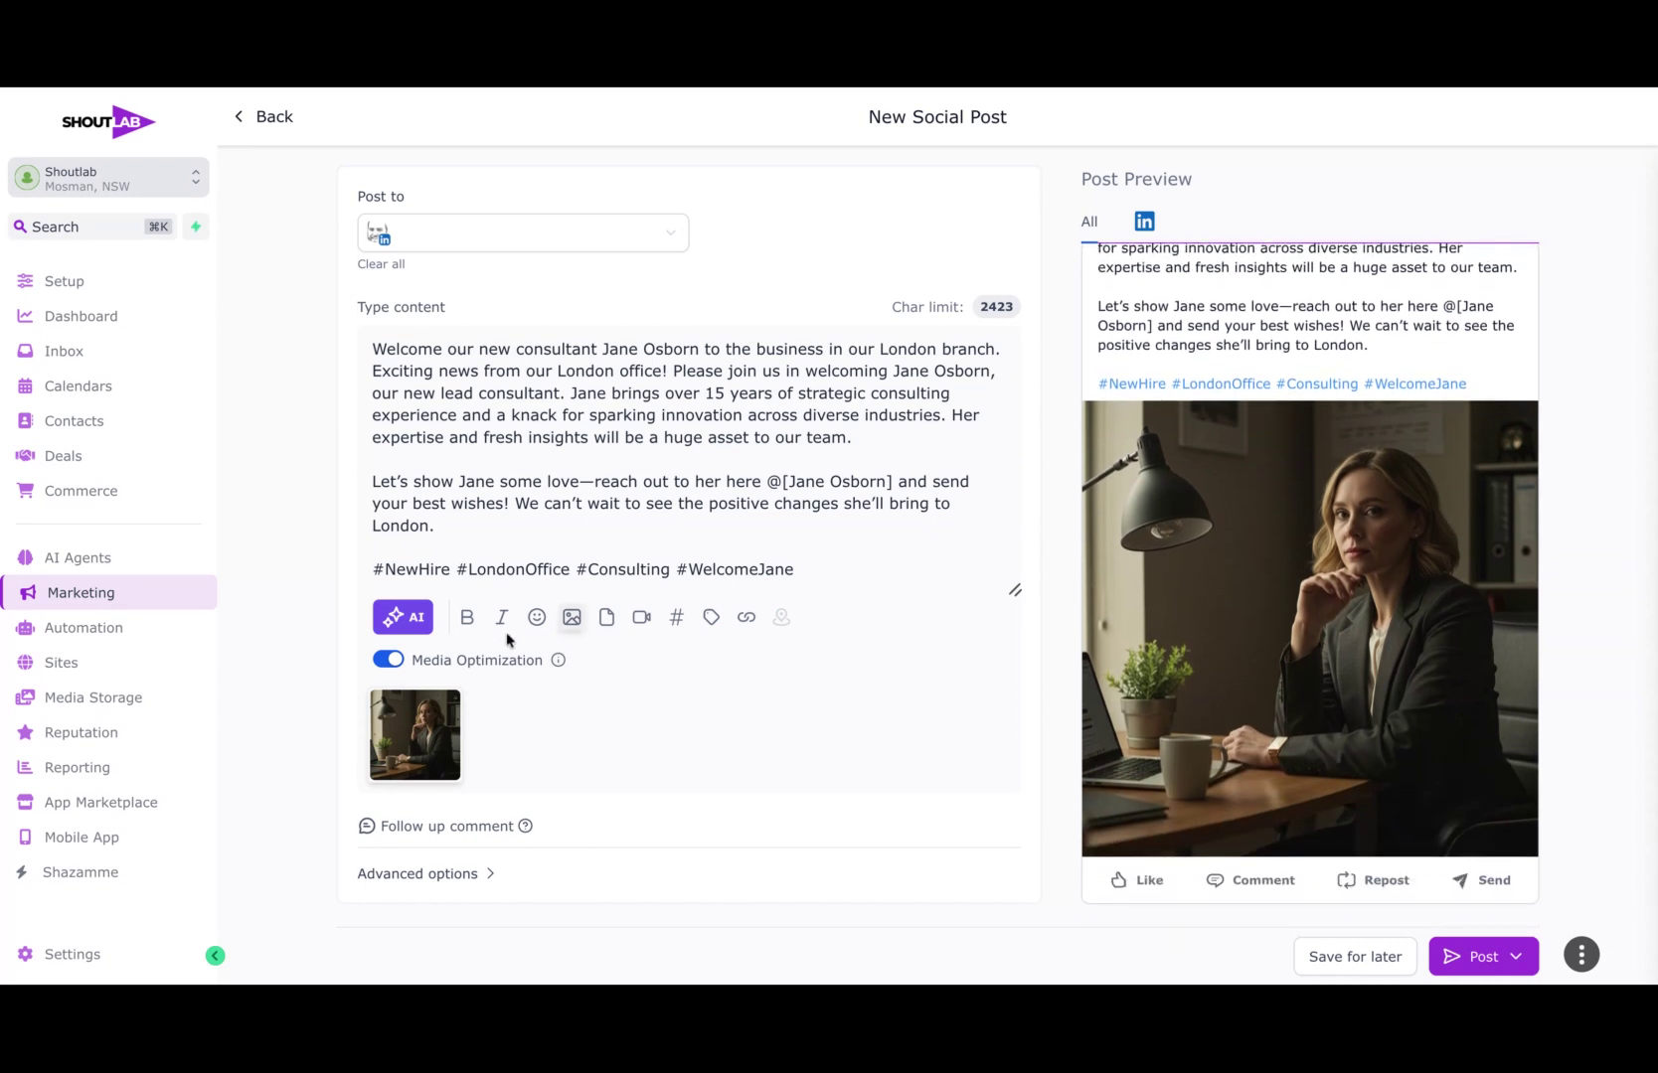
pyautogui.click(467, 874)
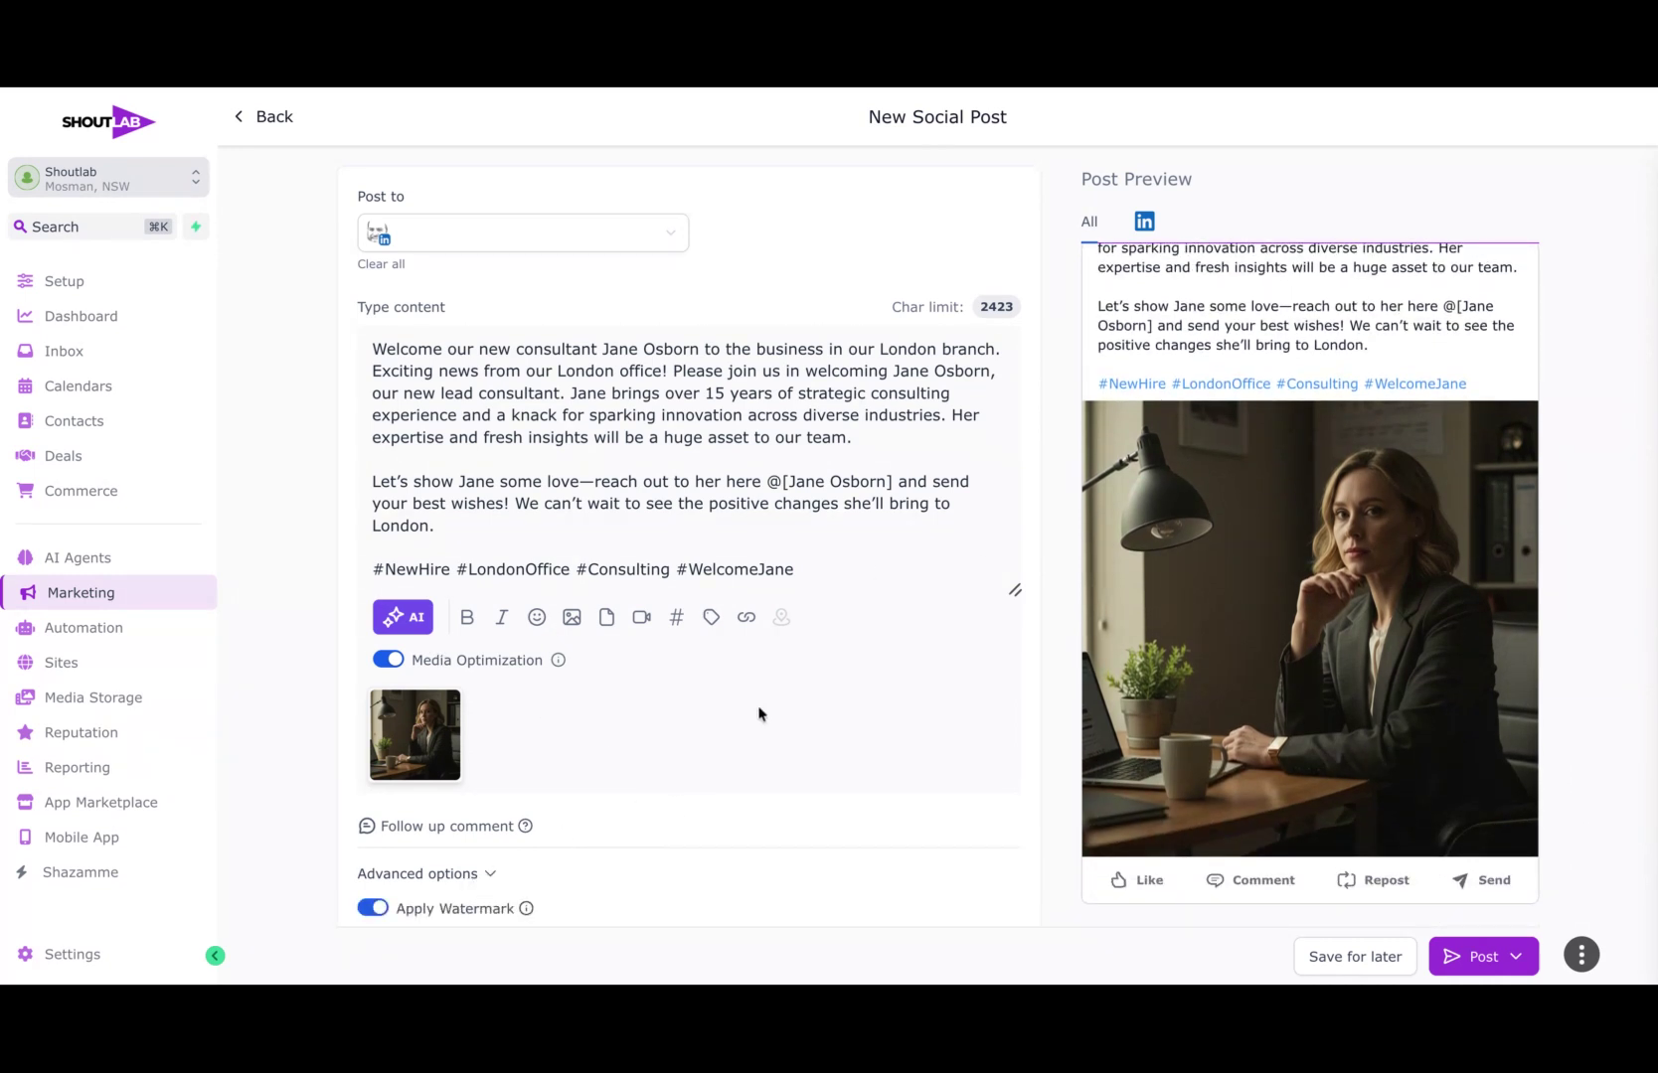
pyautogui.scroll(-4, 759, 711)
pyautogui.click(626, 604)
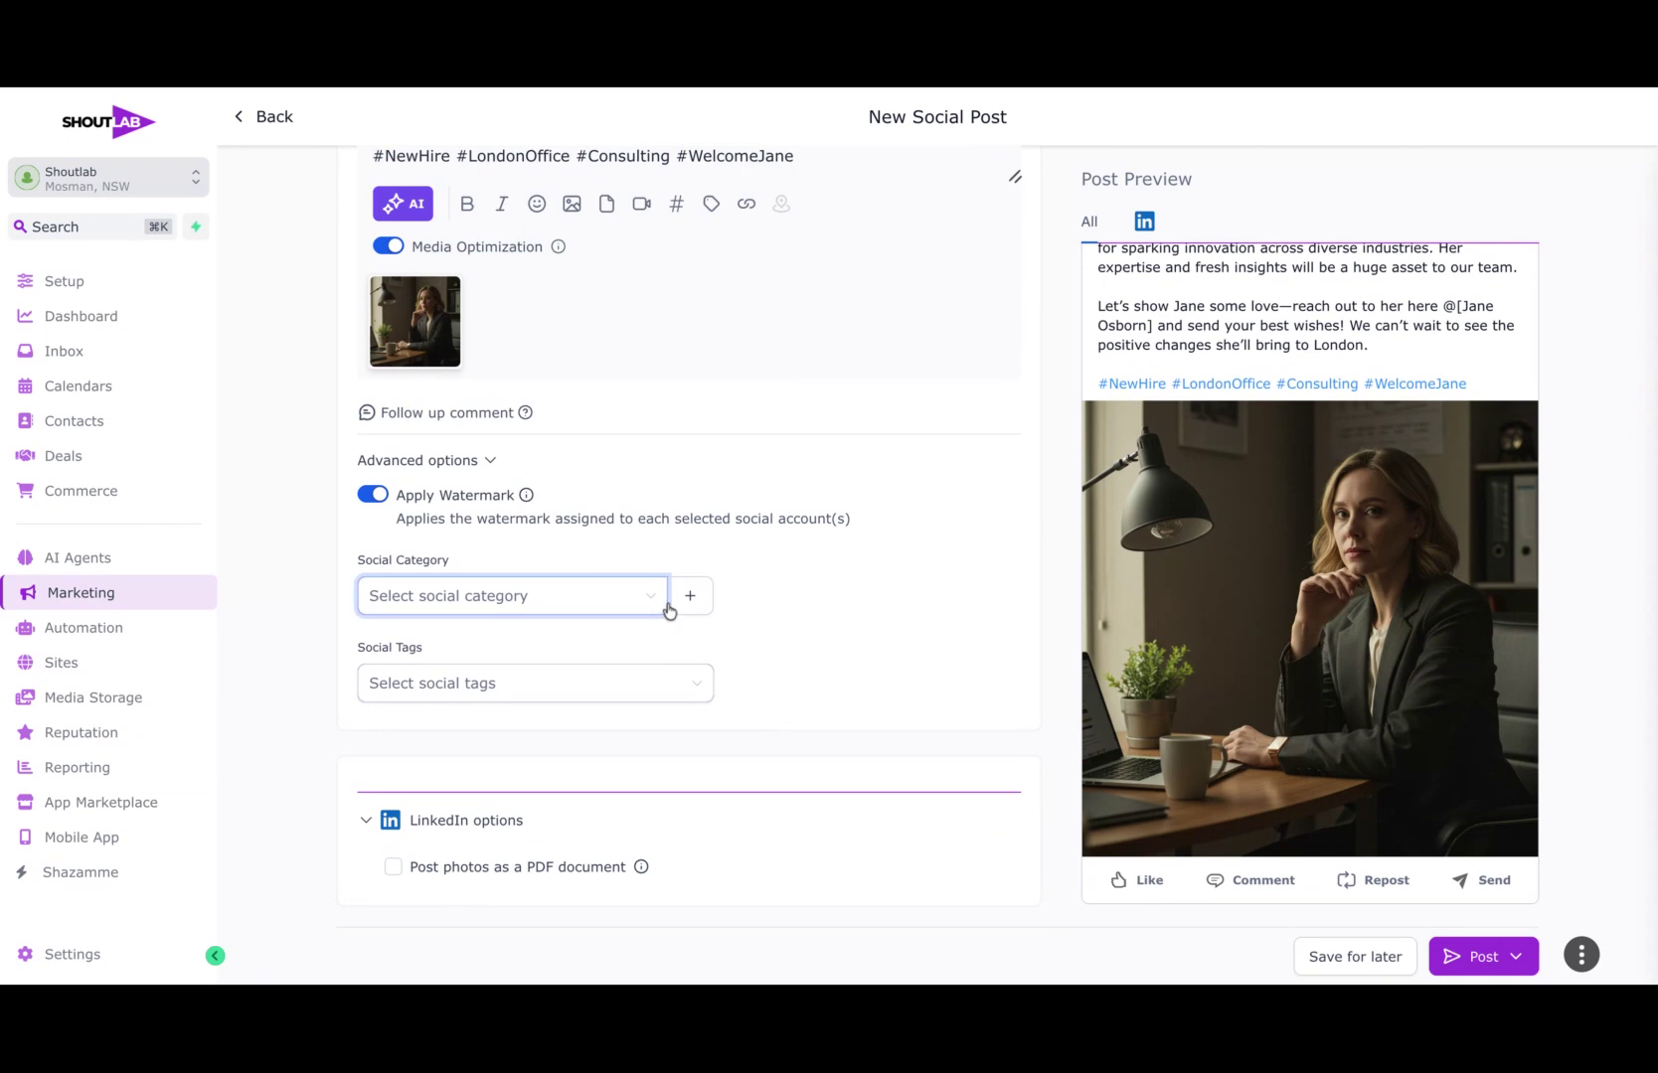
pyautogui.click(765, 564)
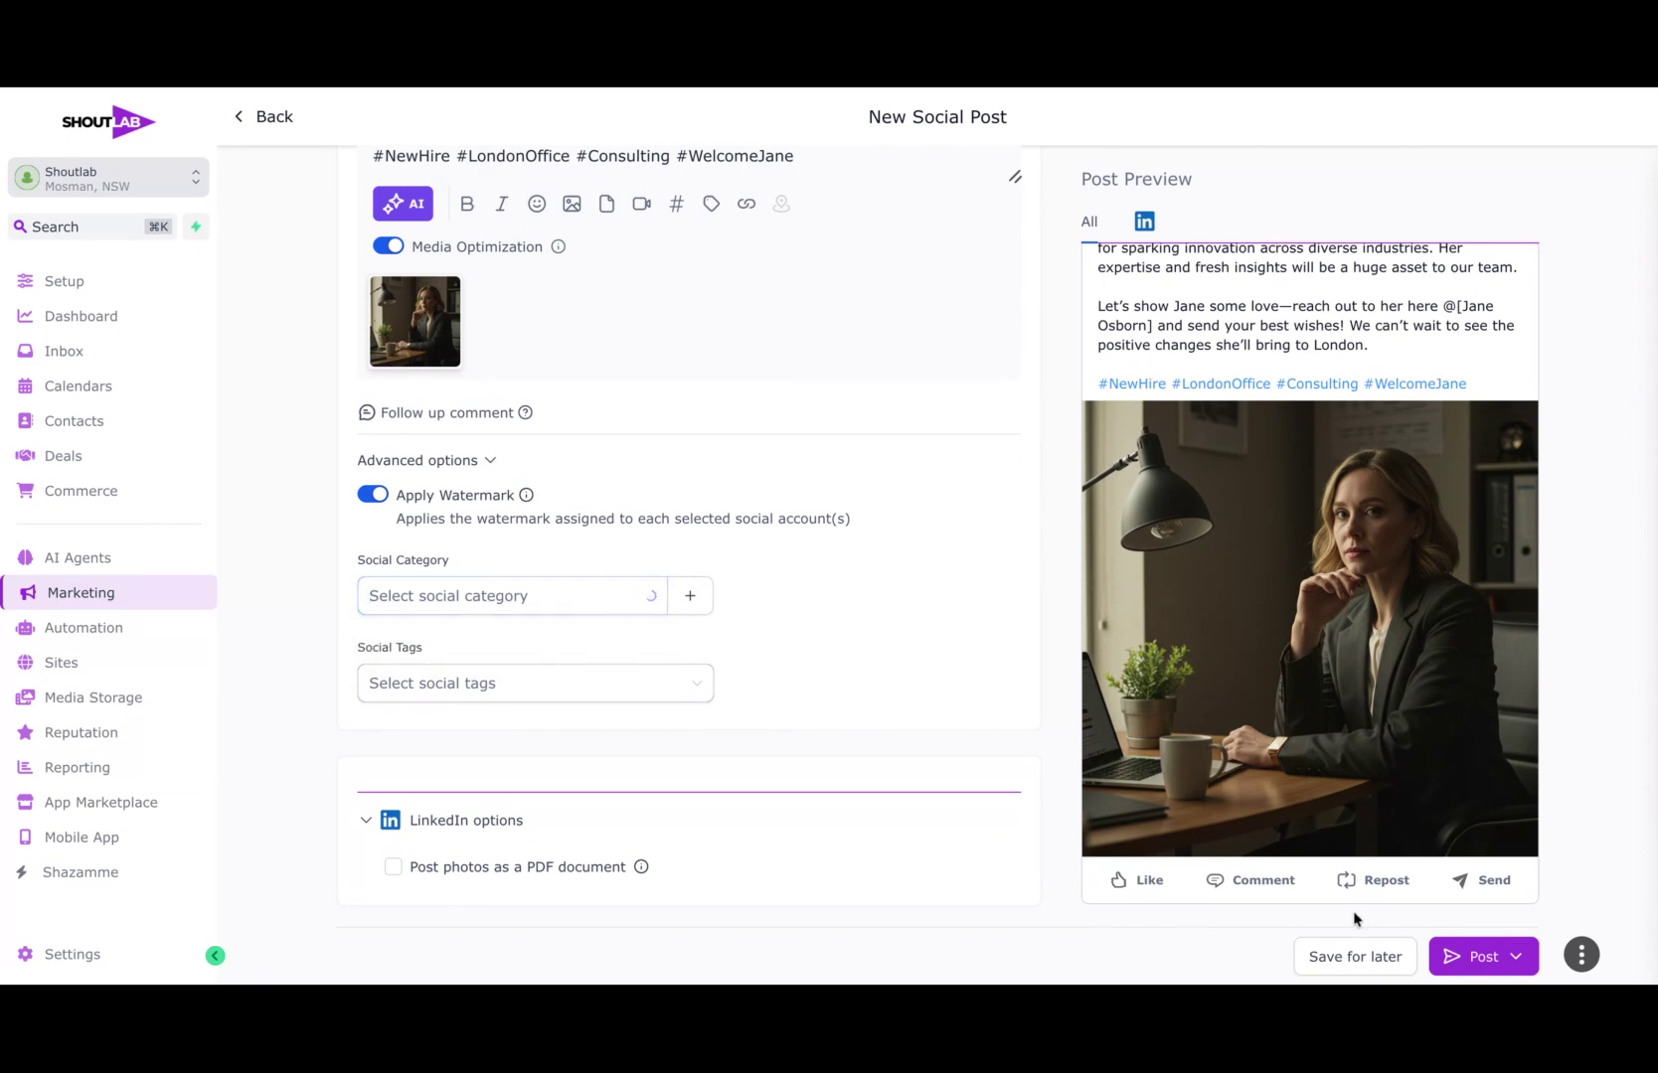
# Step: Publish the finished LinkedIn post immediately with the Post Now option
pyautogui.click(1514, 956)
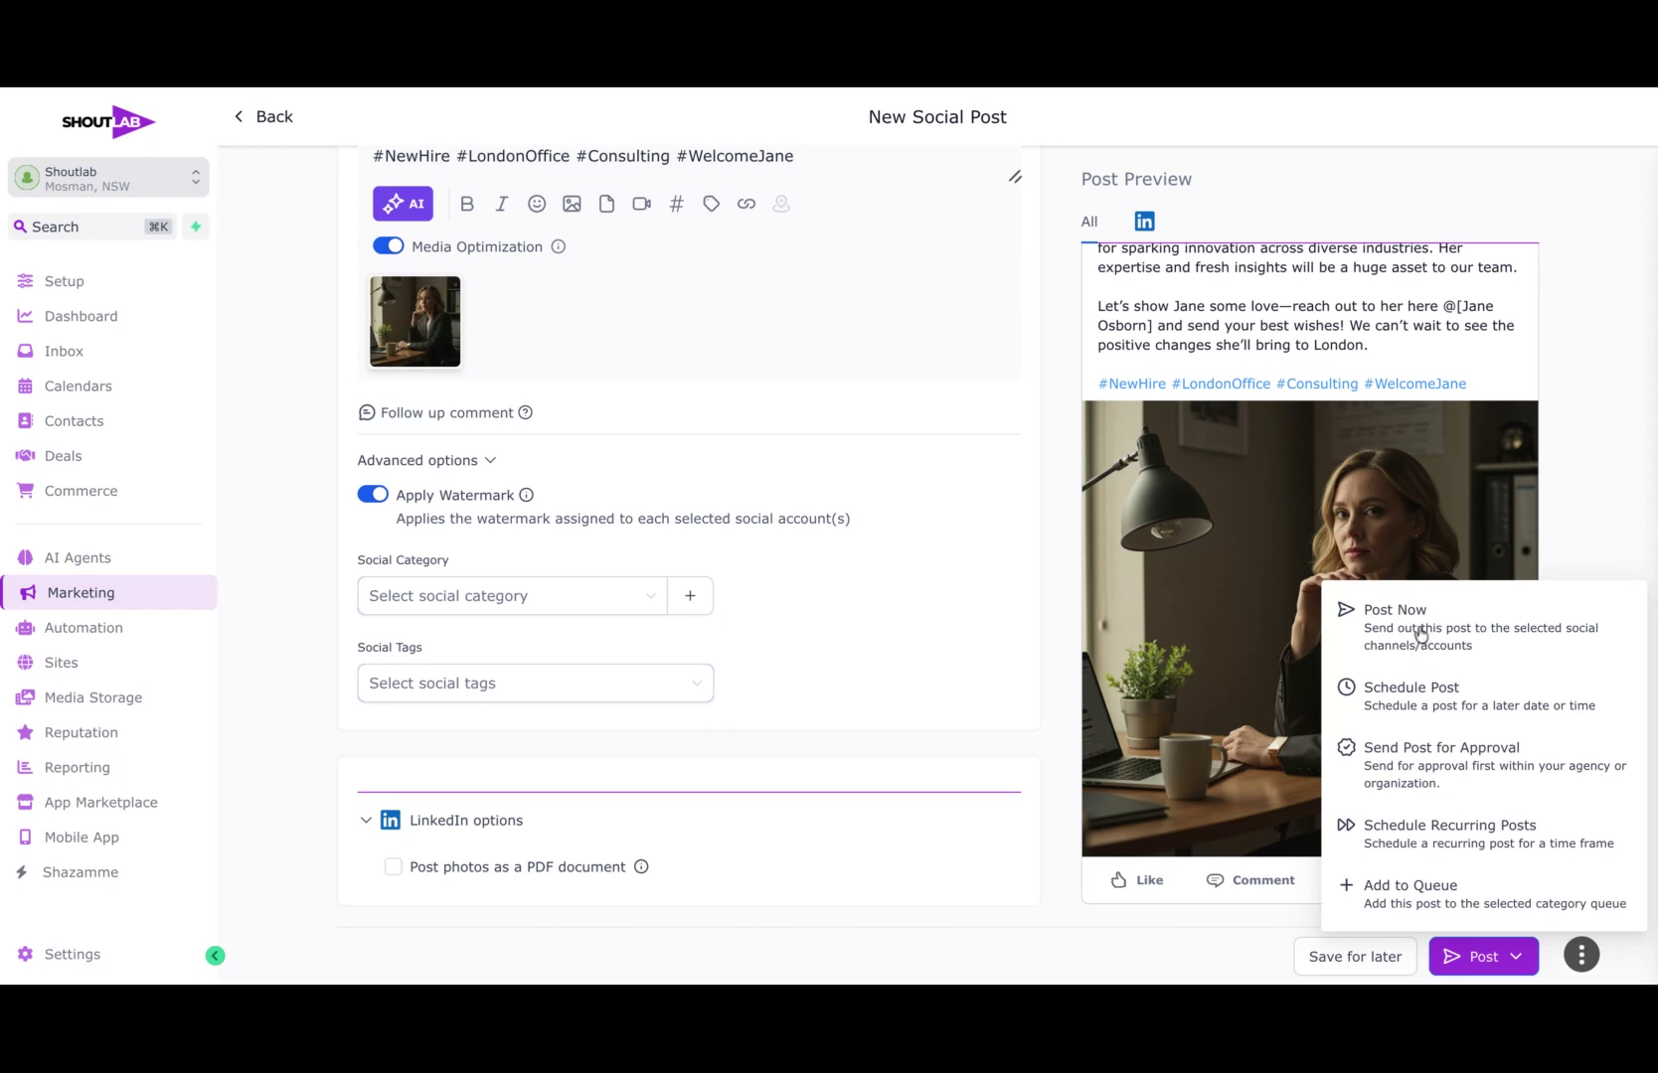
pyautogui.click(1477, 958)
pyautogui.click(1476, 958)
pyautogui.click(1396, 628)
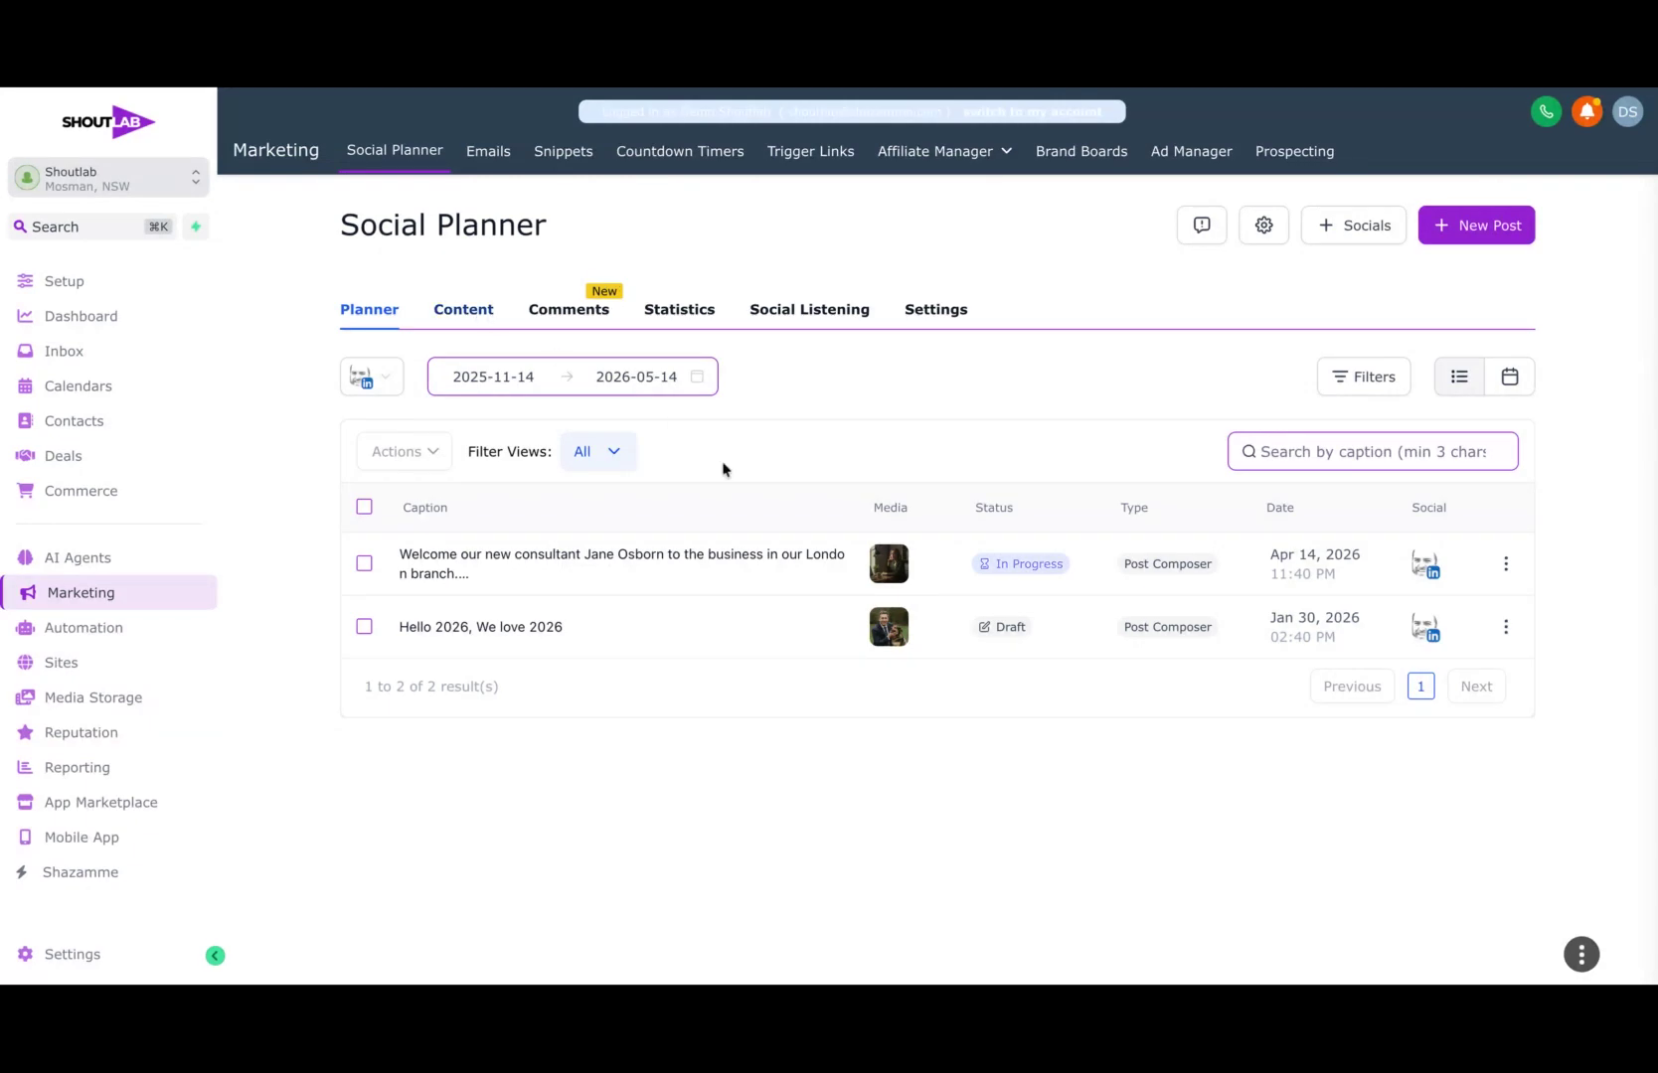
# Step: Examine the Social Planner statistics for all social platforms, including the overview figures and the Social Post Performance chart
pyautogui.click(671, 311)
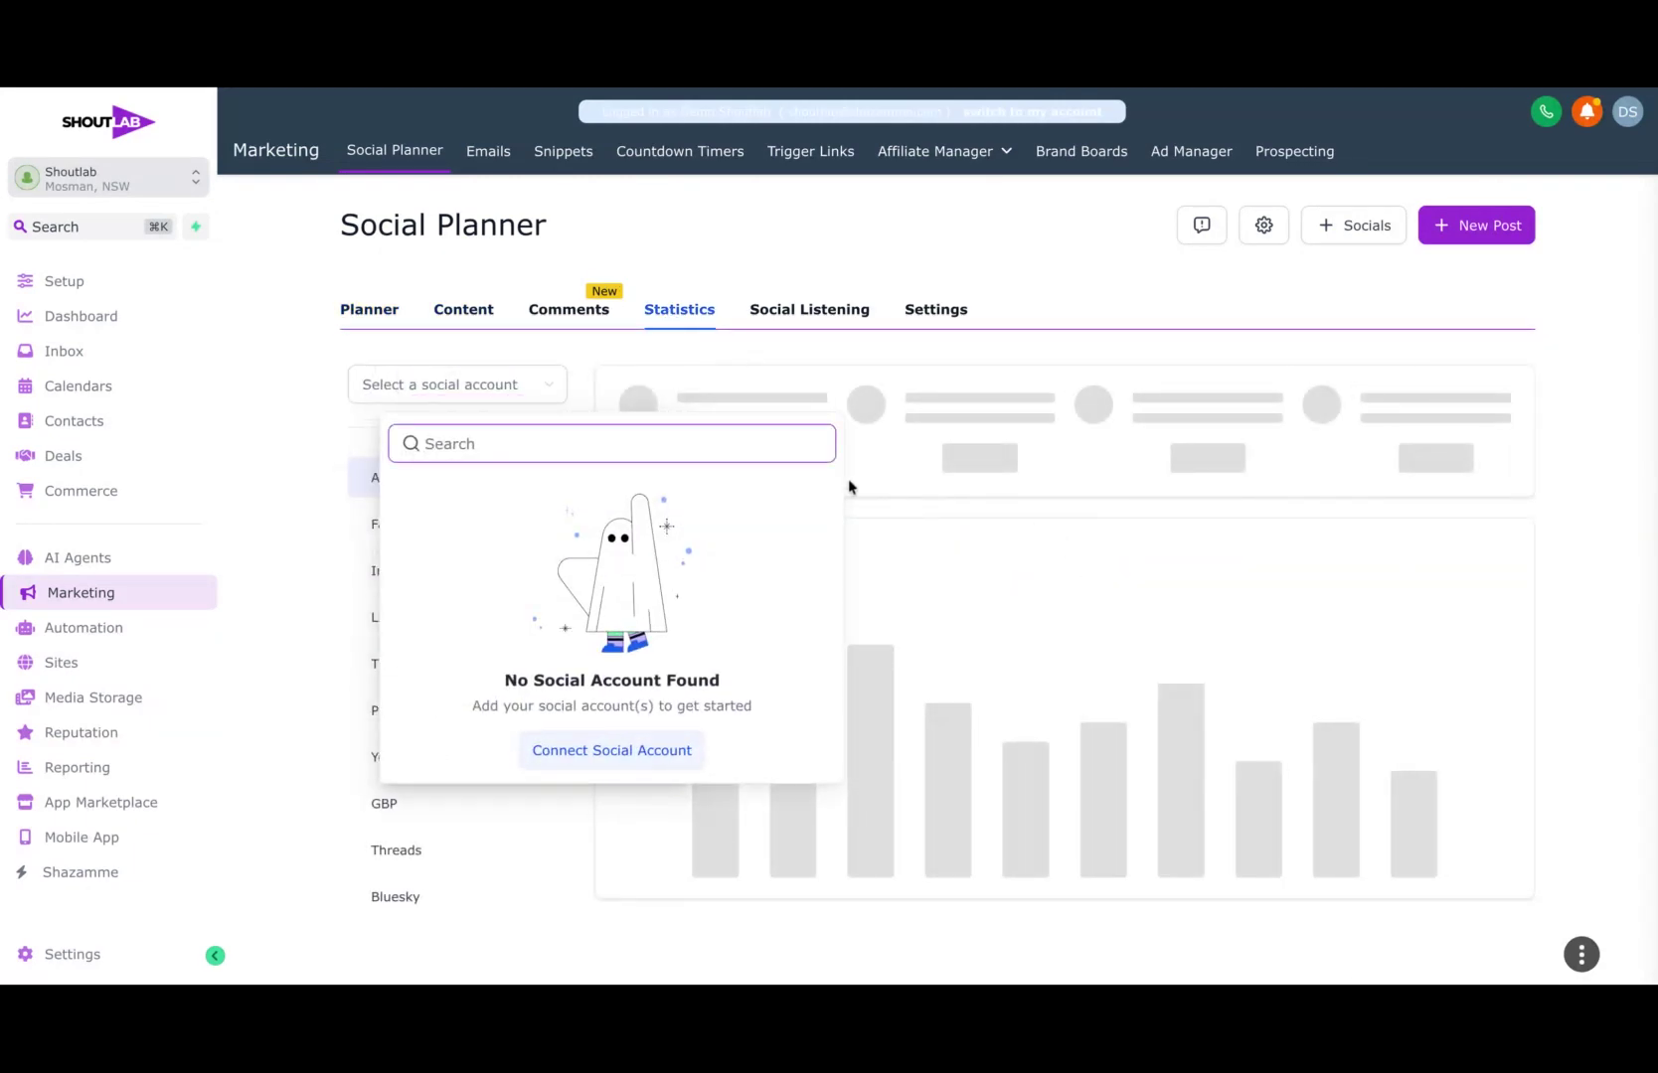
pyautogui.click(283, 495)
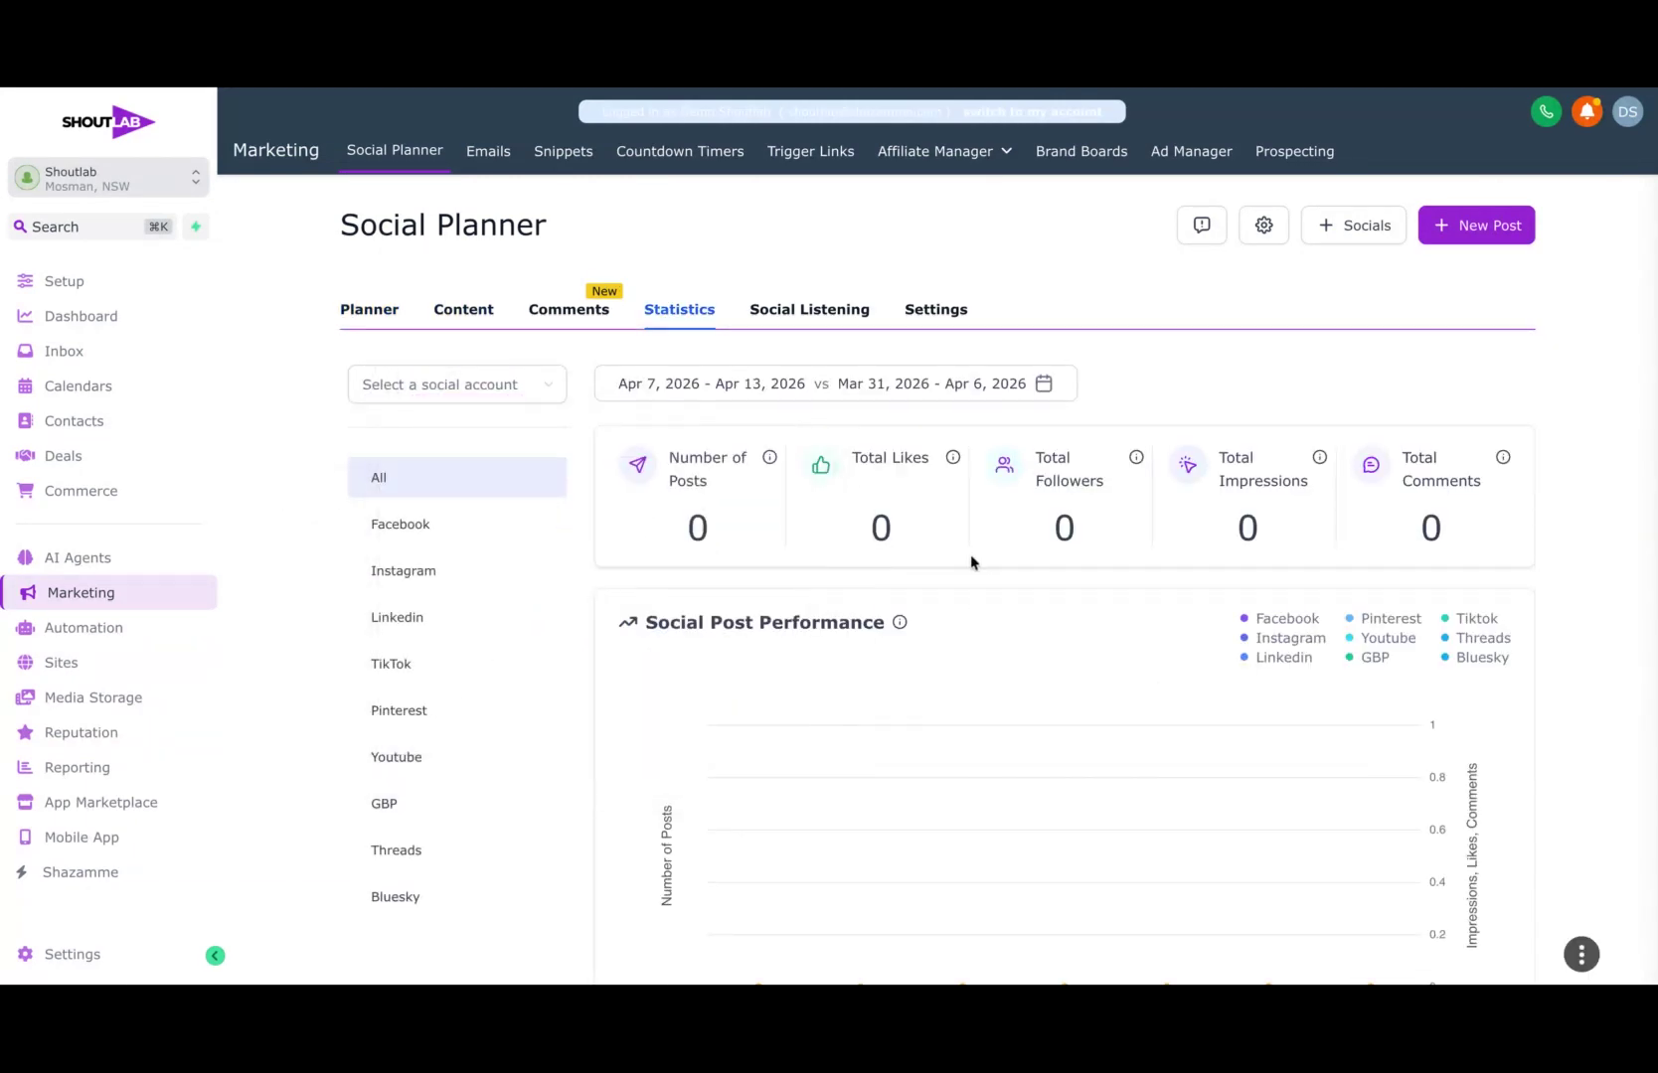
pyautogui.scroll(-1, 971, 561)
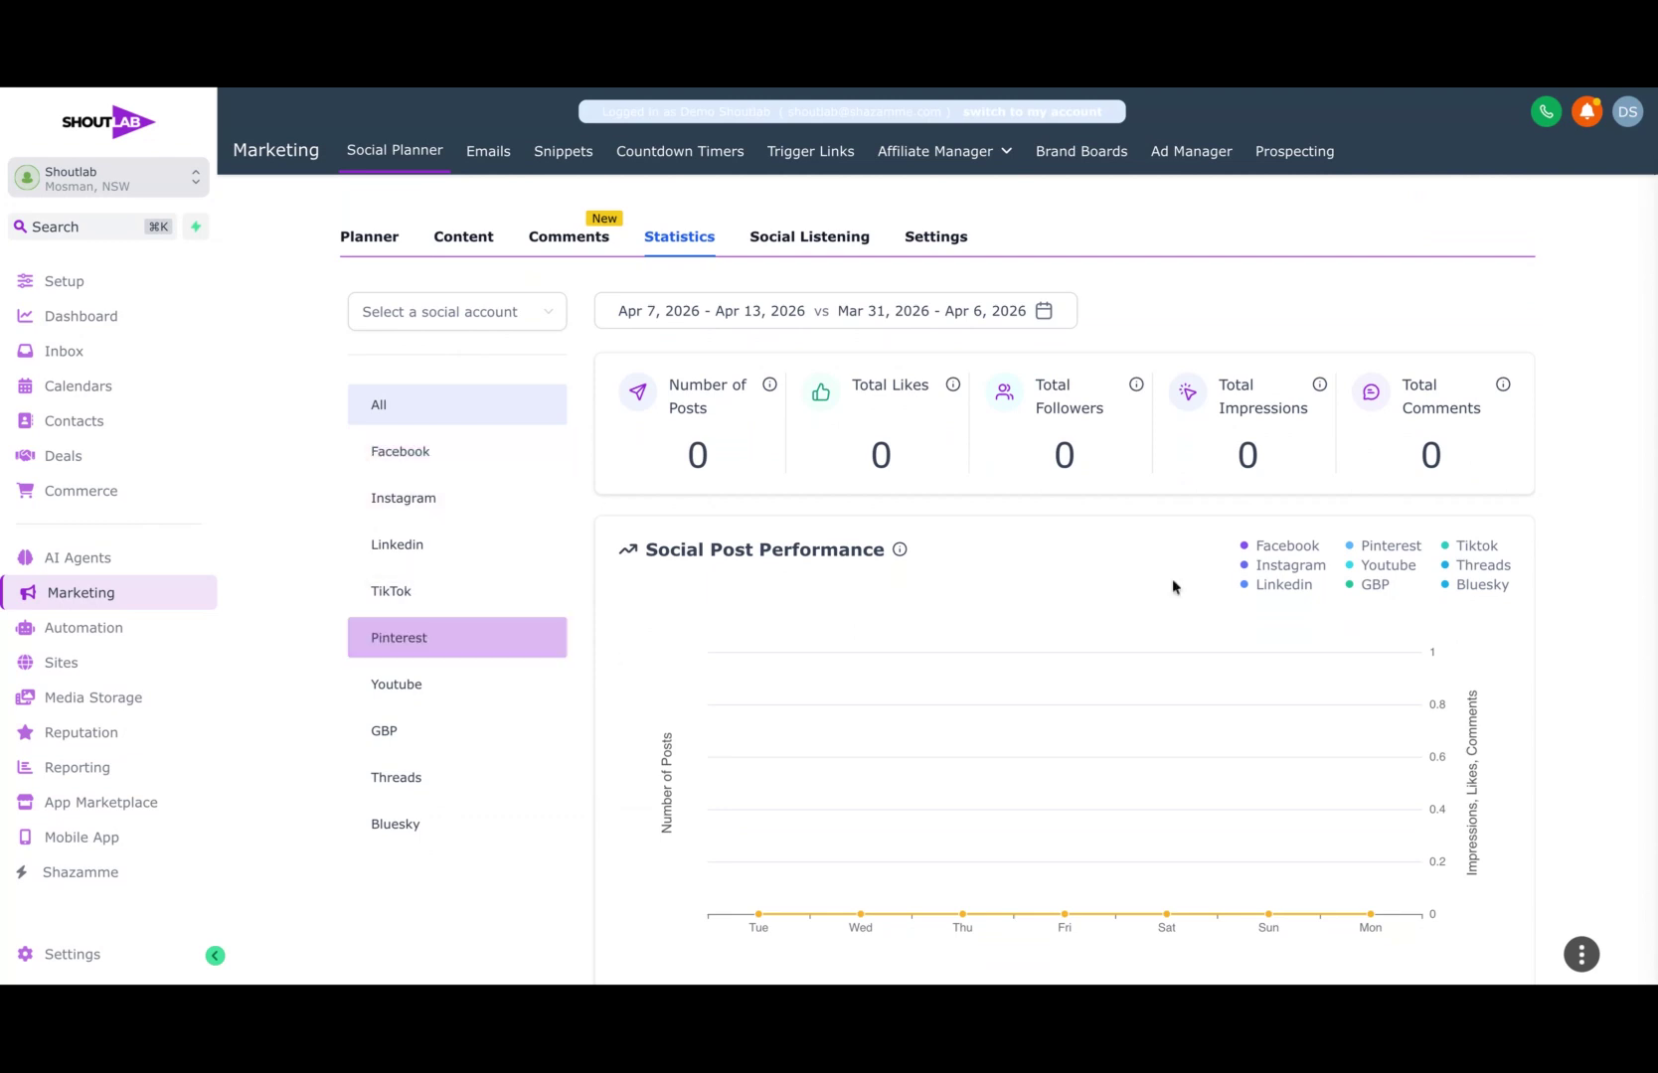
pyautogui.scroll(-12, 1172, 578)
pyautogui.scroll(-9, 1125, 581)
pyautogui.scroll(-9, 1125, 578)
pyautogui.scroll(20, 937, 597)
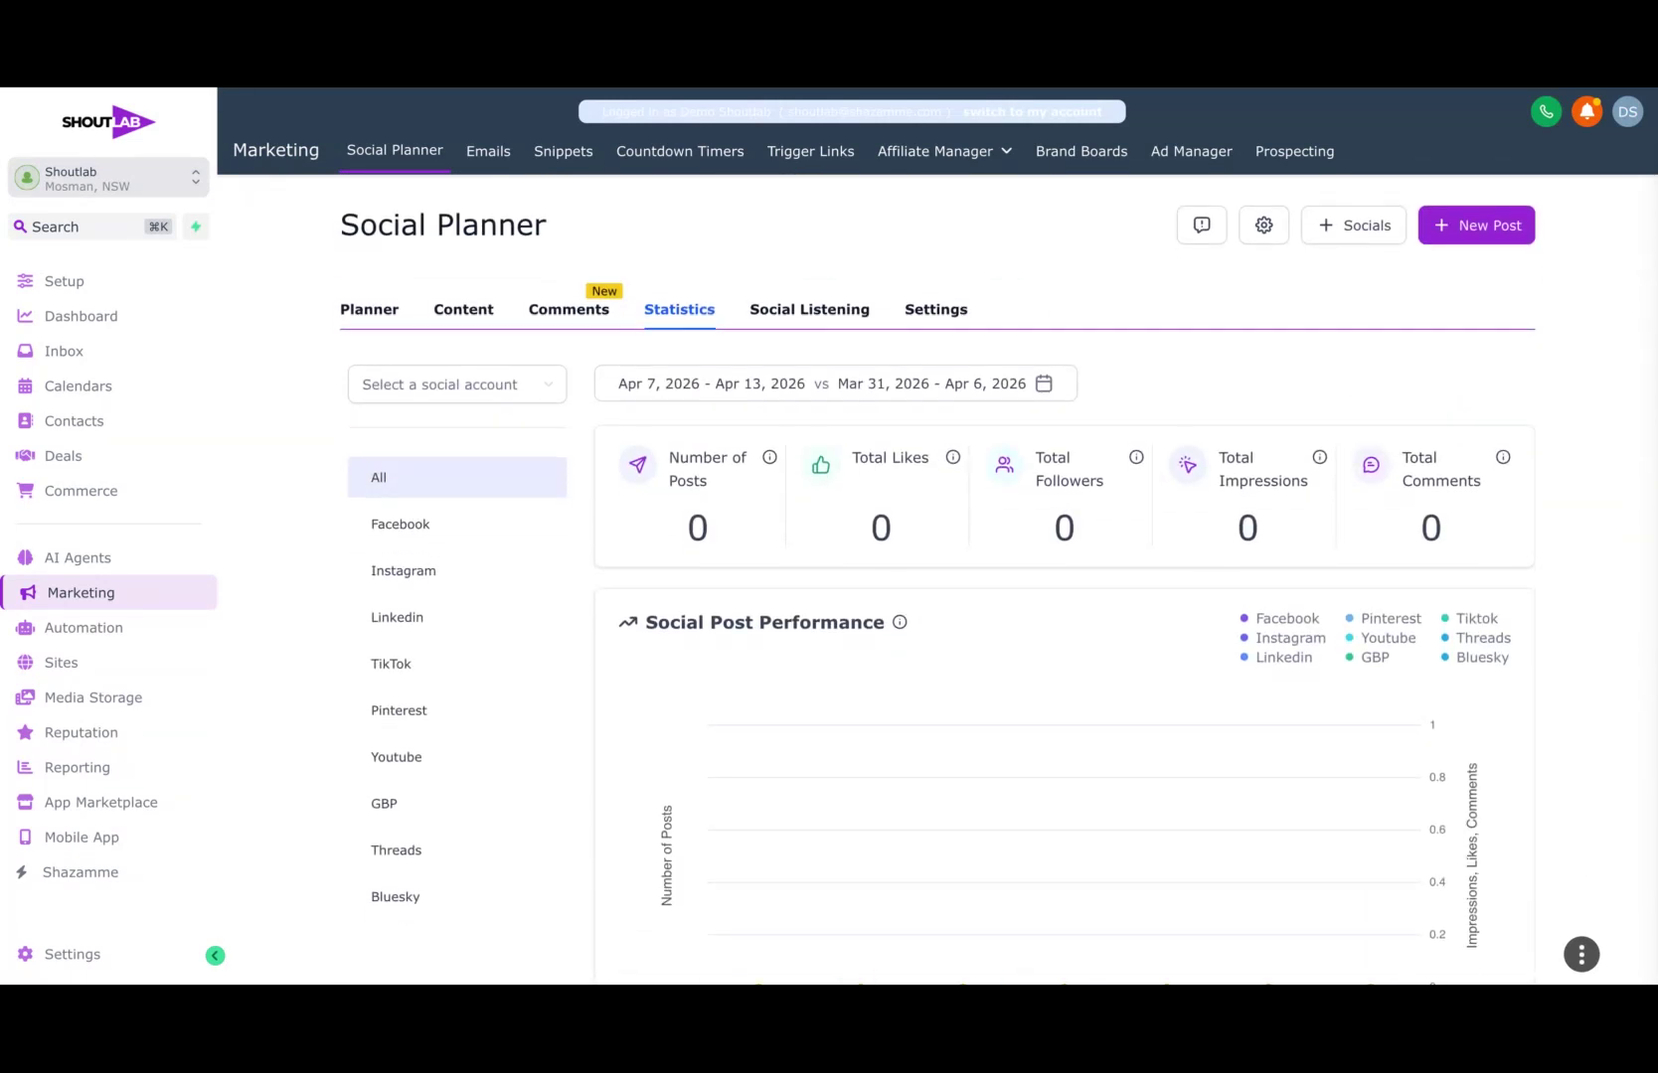
# Step: Set the statistics date range to Last 30 days, compared to the previous period
pyautogui.click(1044, 383)
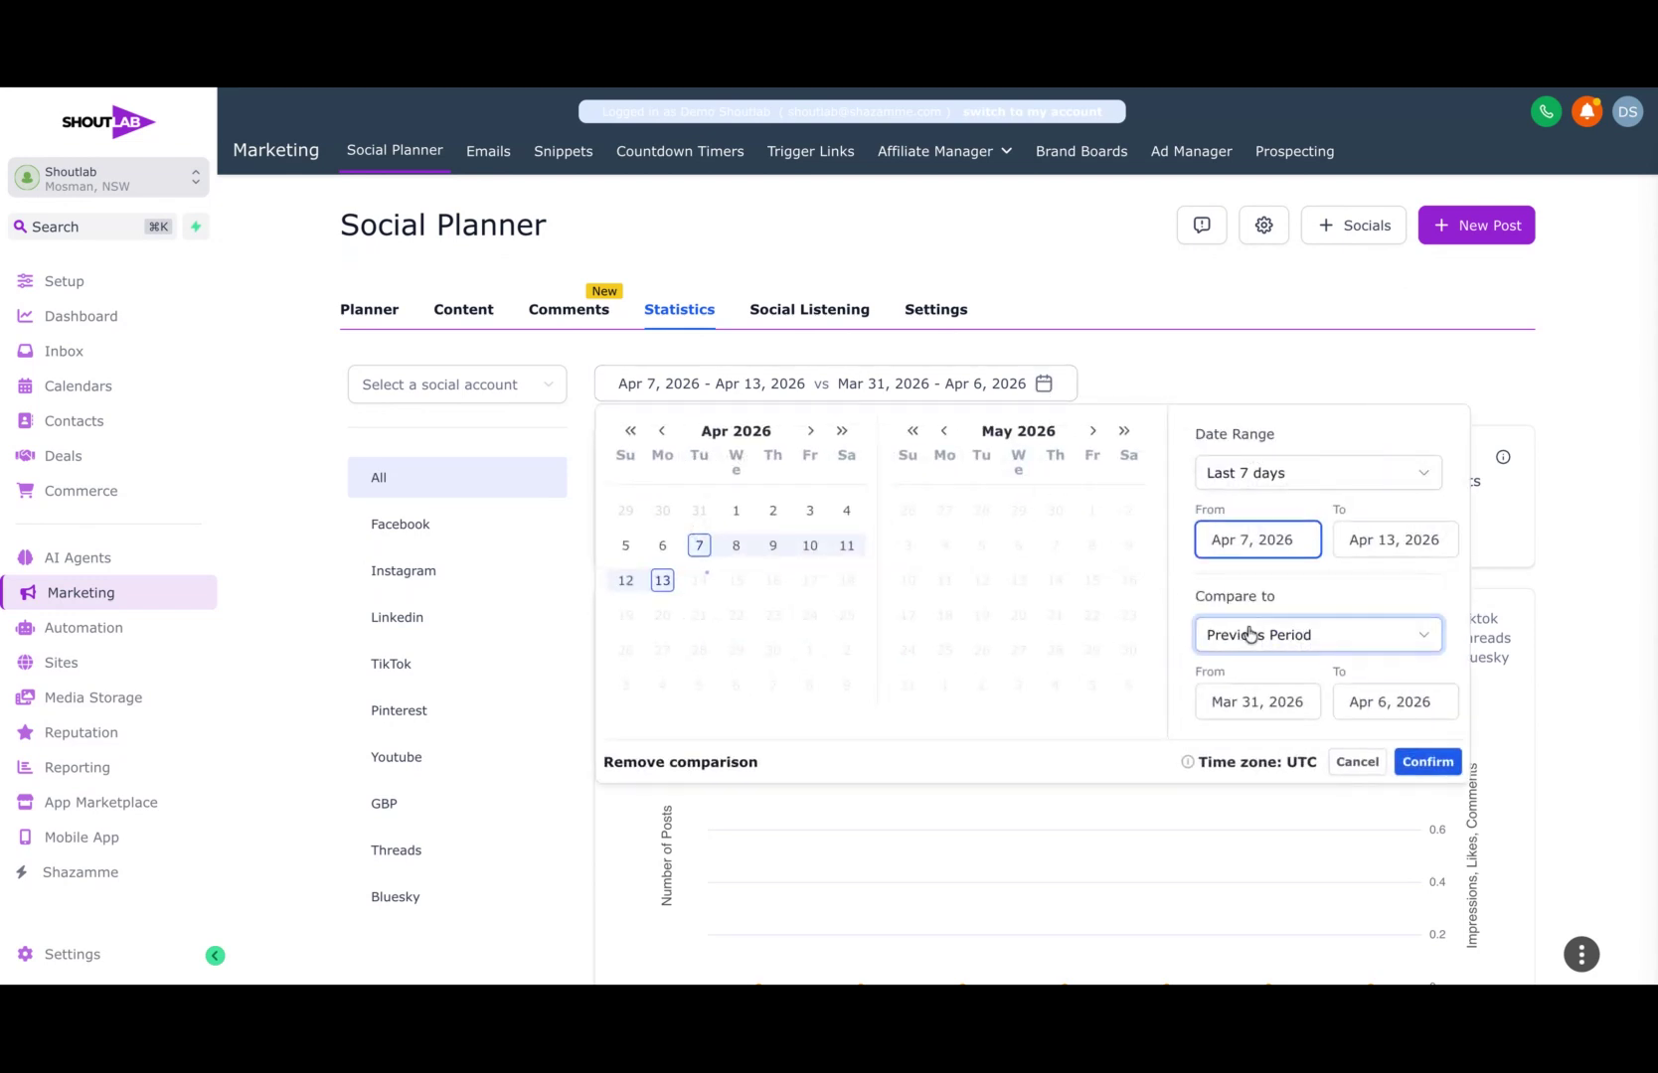
pyautogui.click(1313, 477)
pyautogui.click(1272, 582)
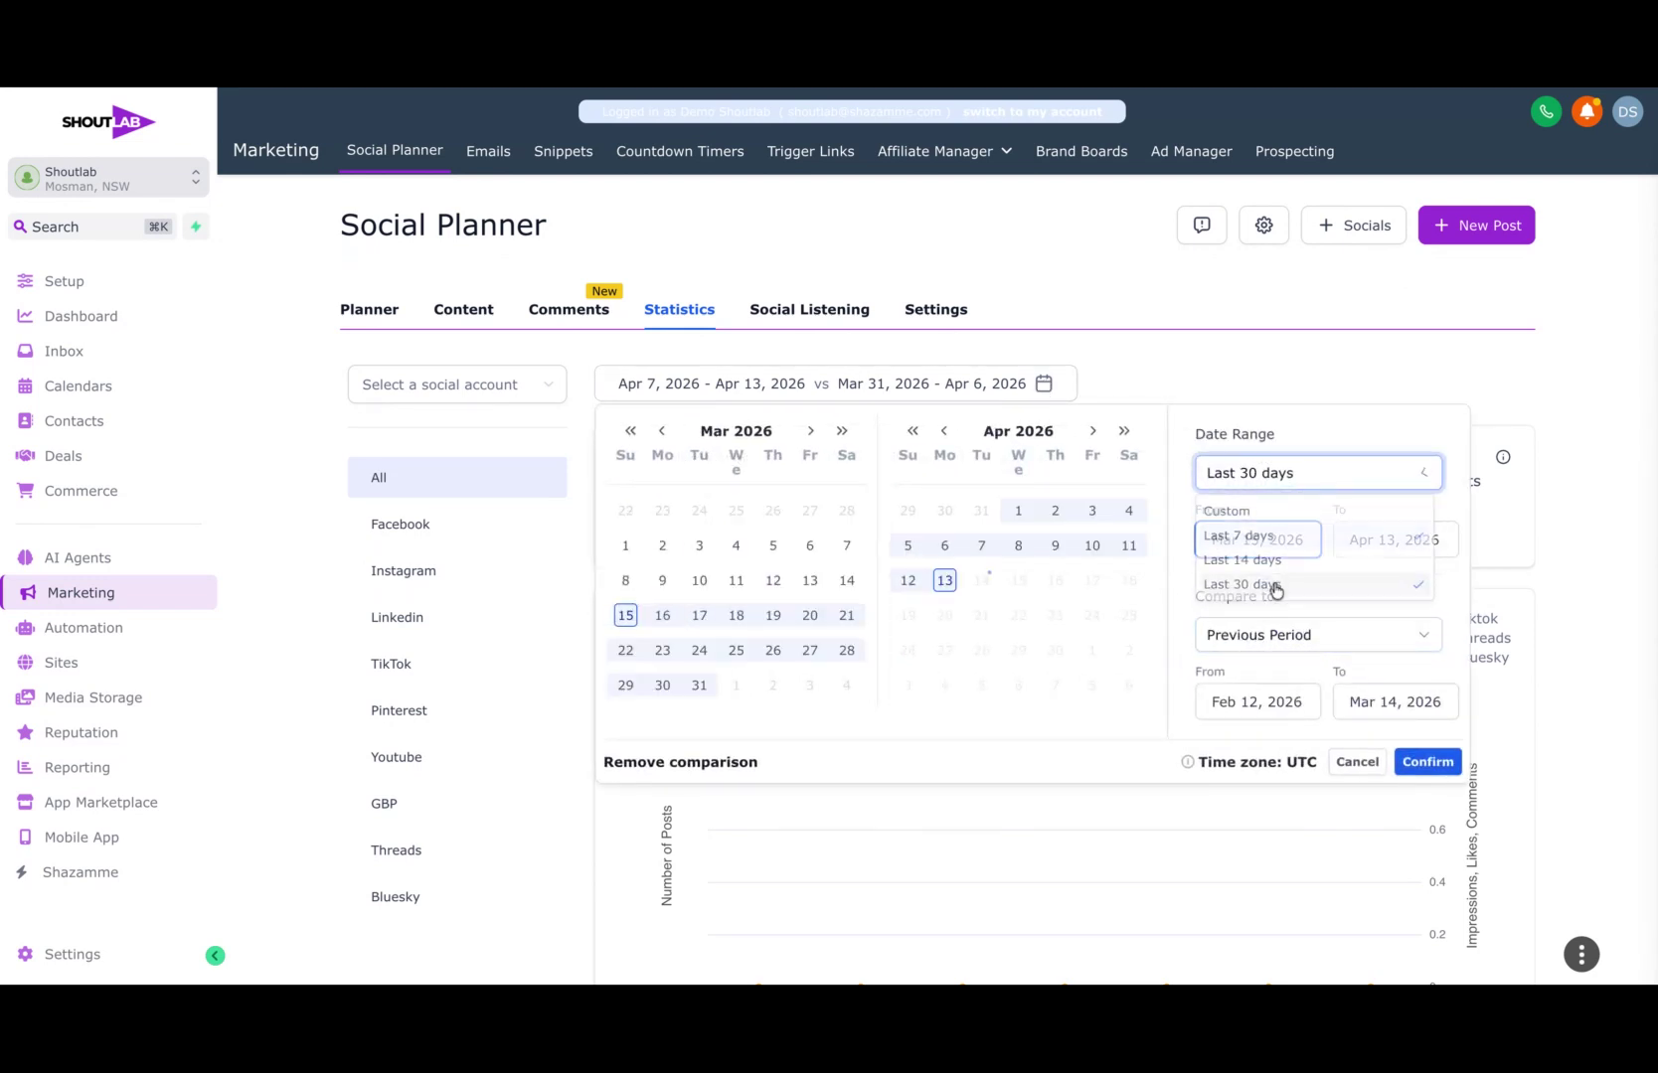
pyautogui.click(1431, 764)
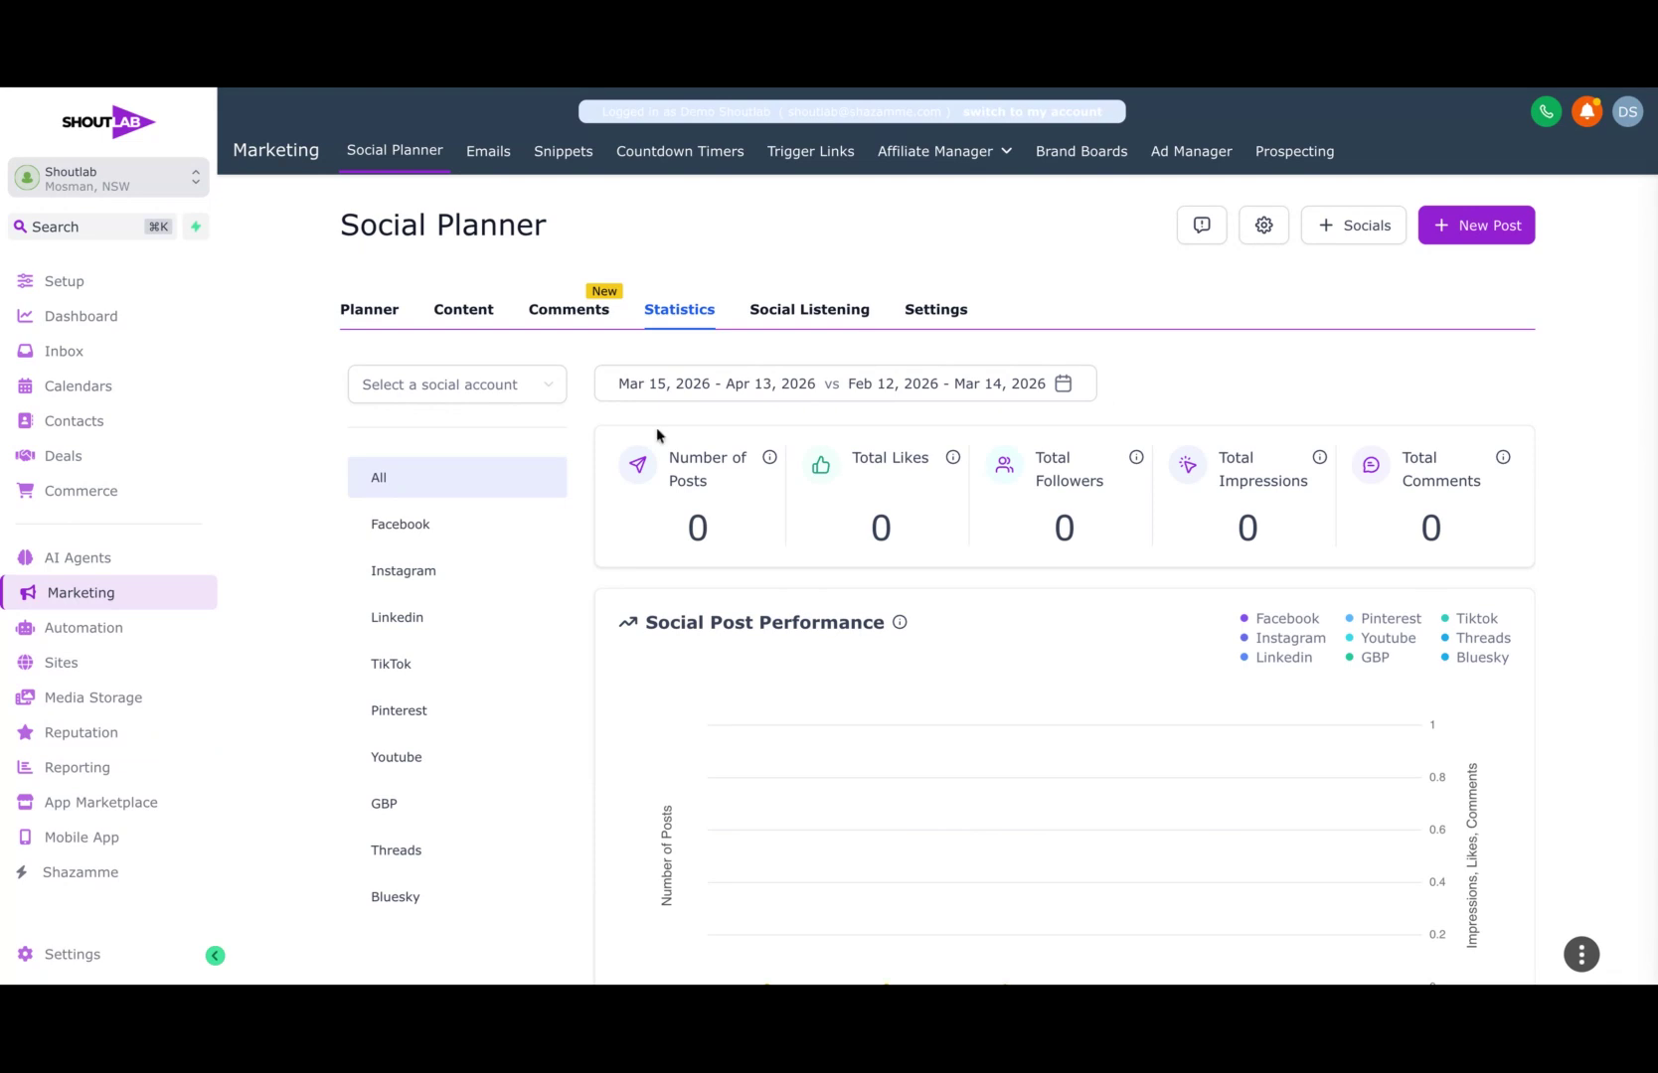
# Step: Look over the Social Listening trends, the post comments and the recurring posts in the Social Planner
pyautogui.click(845, 317)
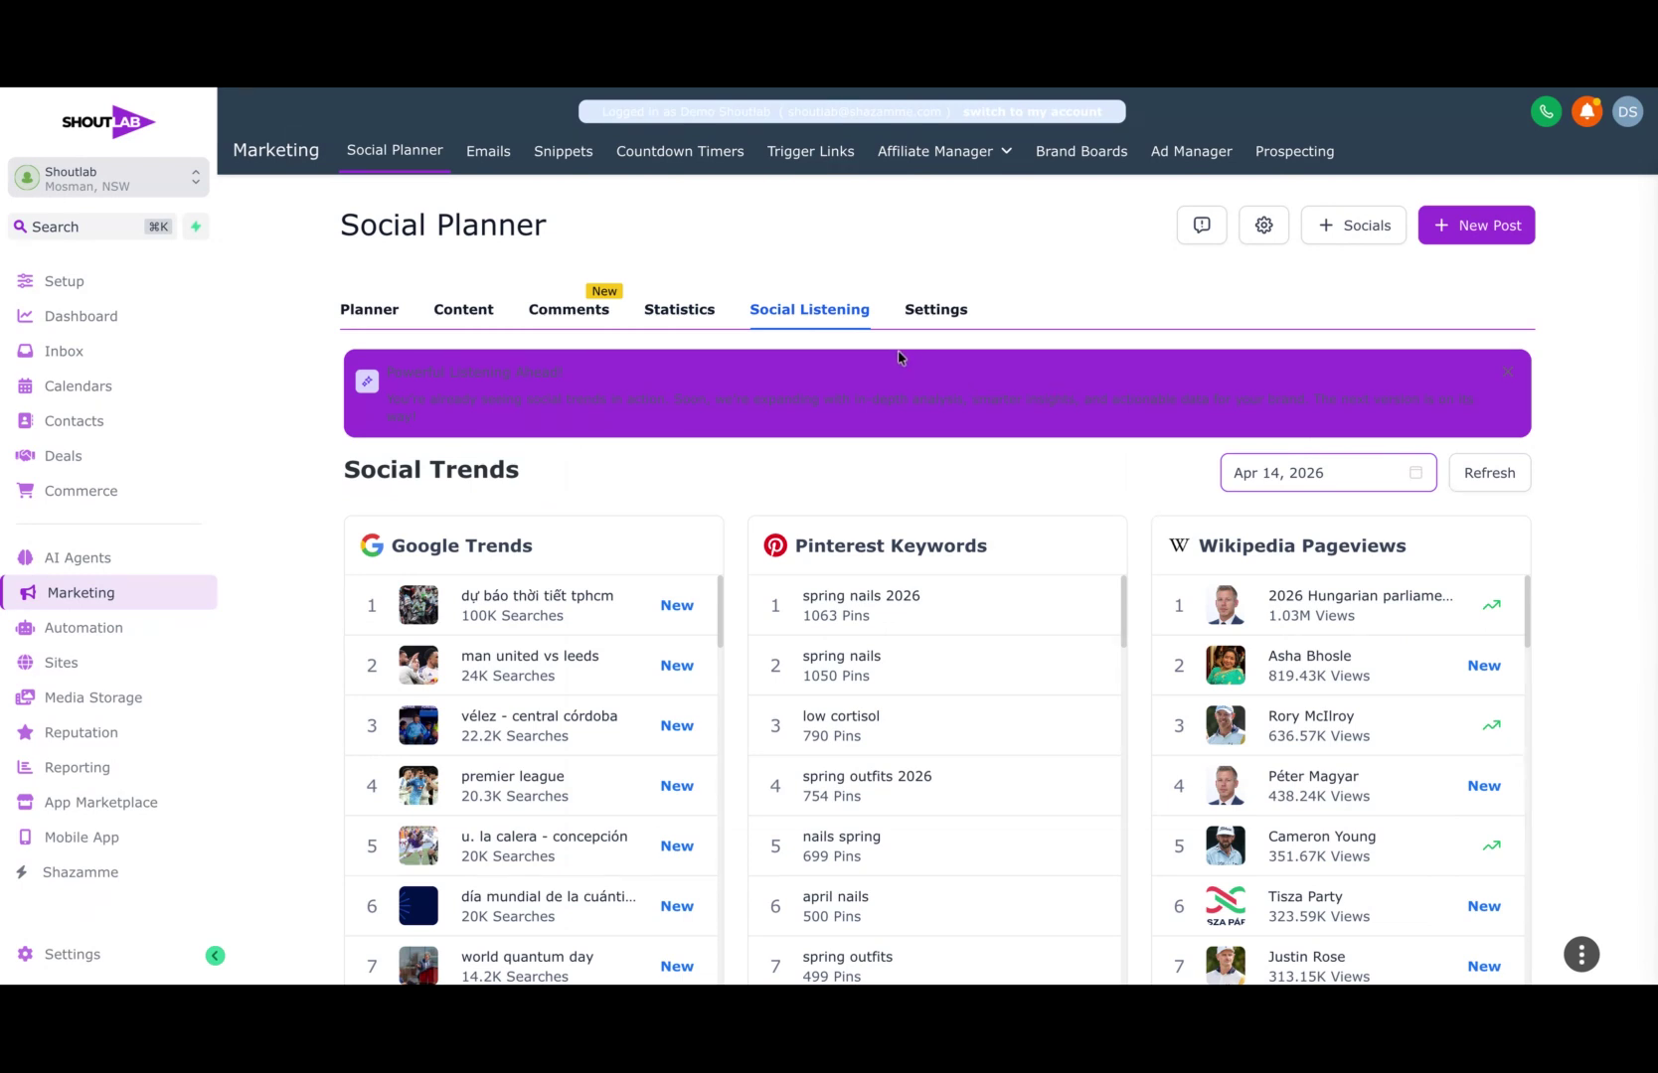
pyautogui.click(601, 318)
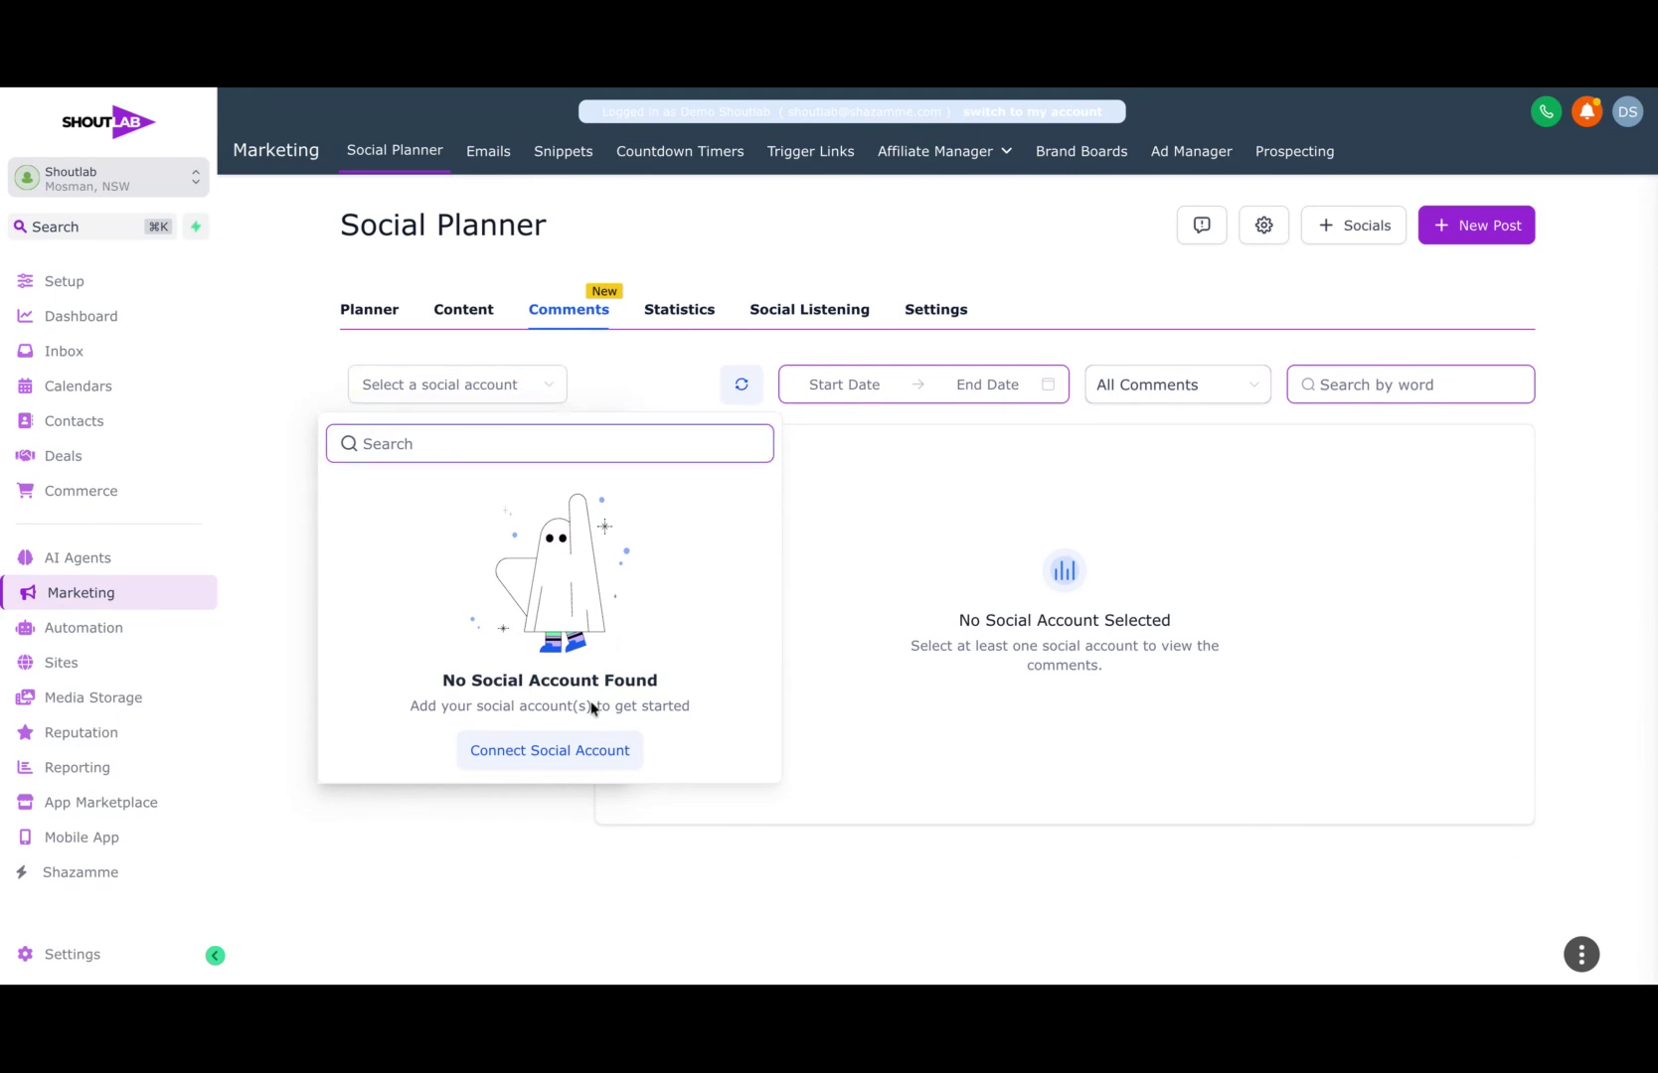
pyautogui.click(481, 316)
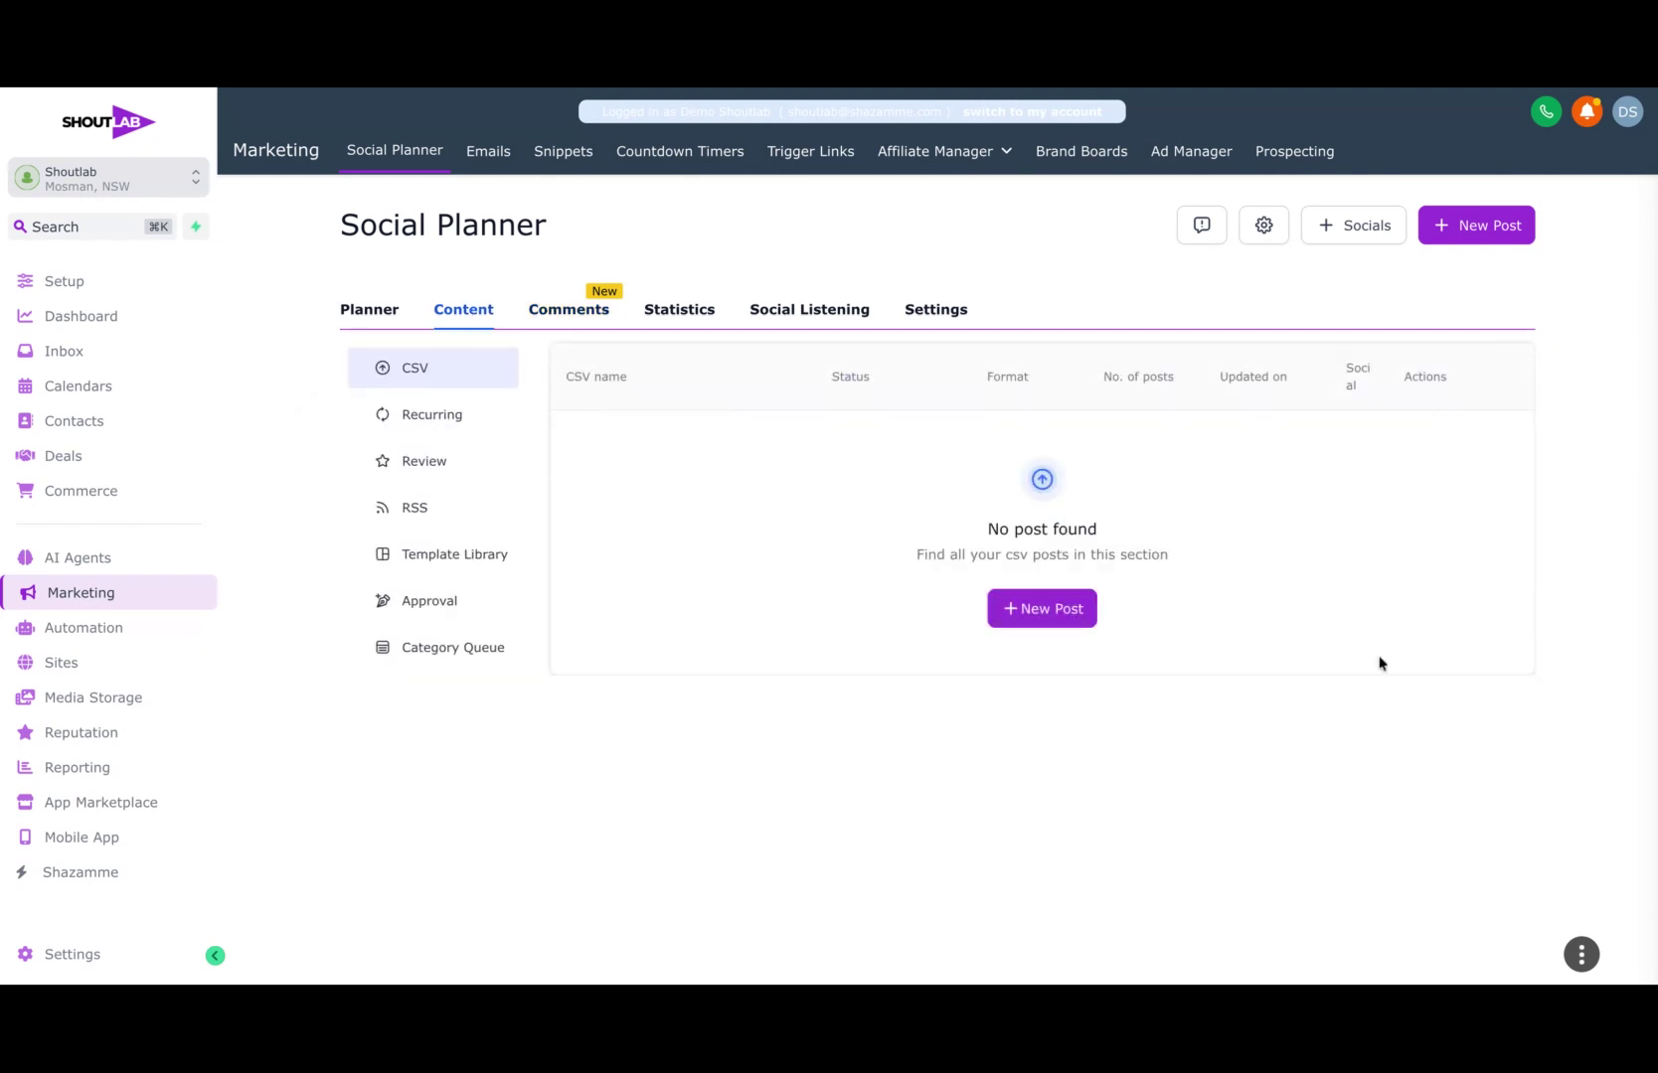
pyautogui.click(449, 425)
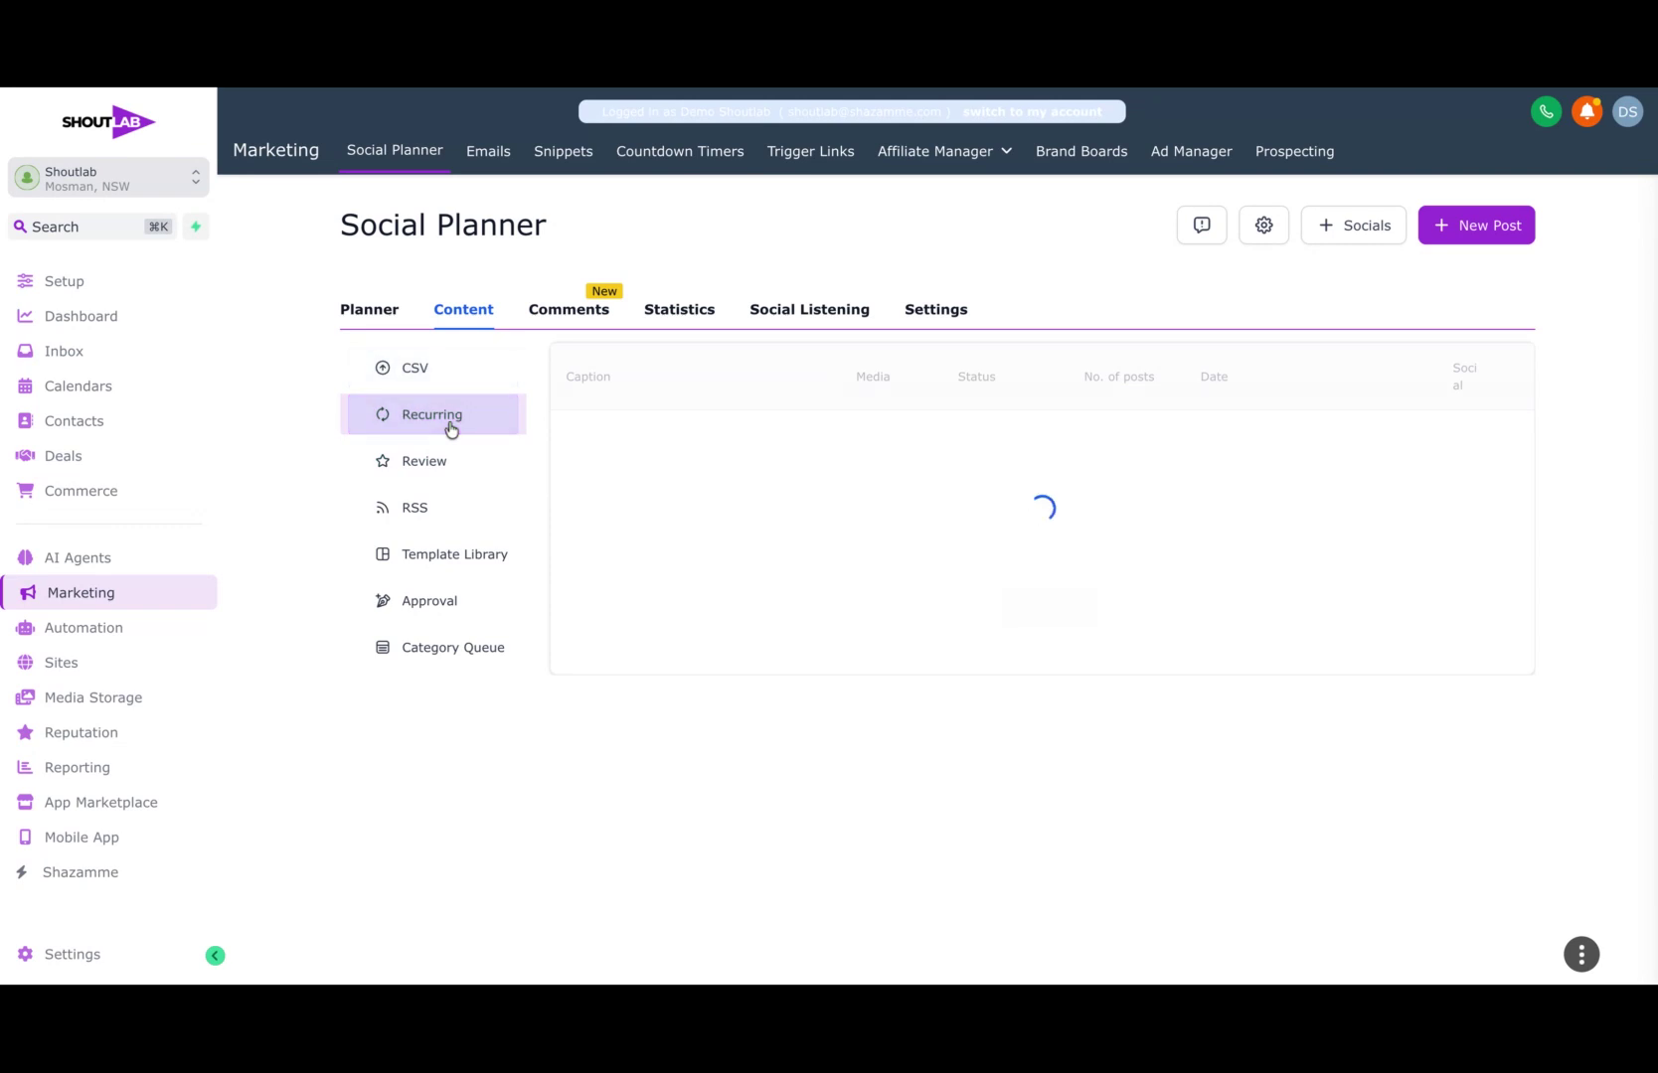
pyautogui.click(461, 558)
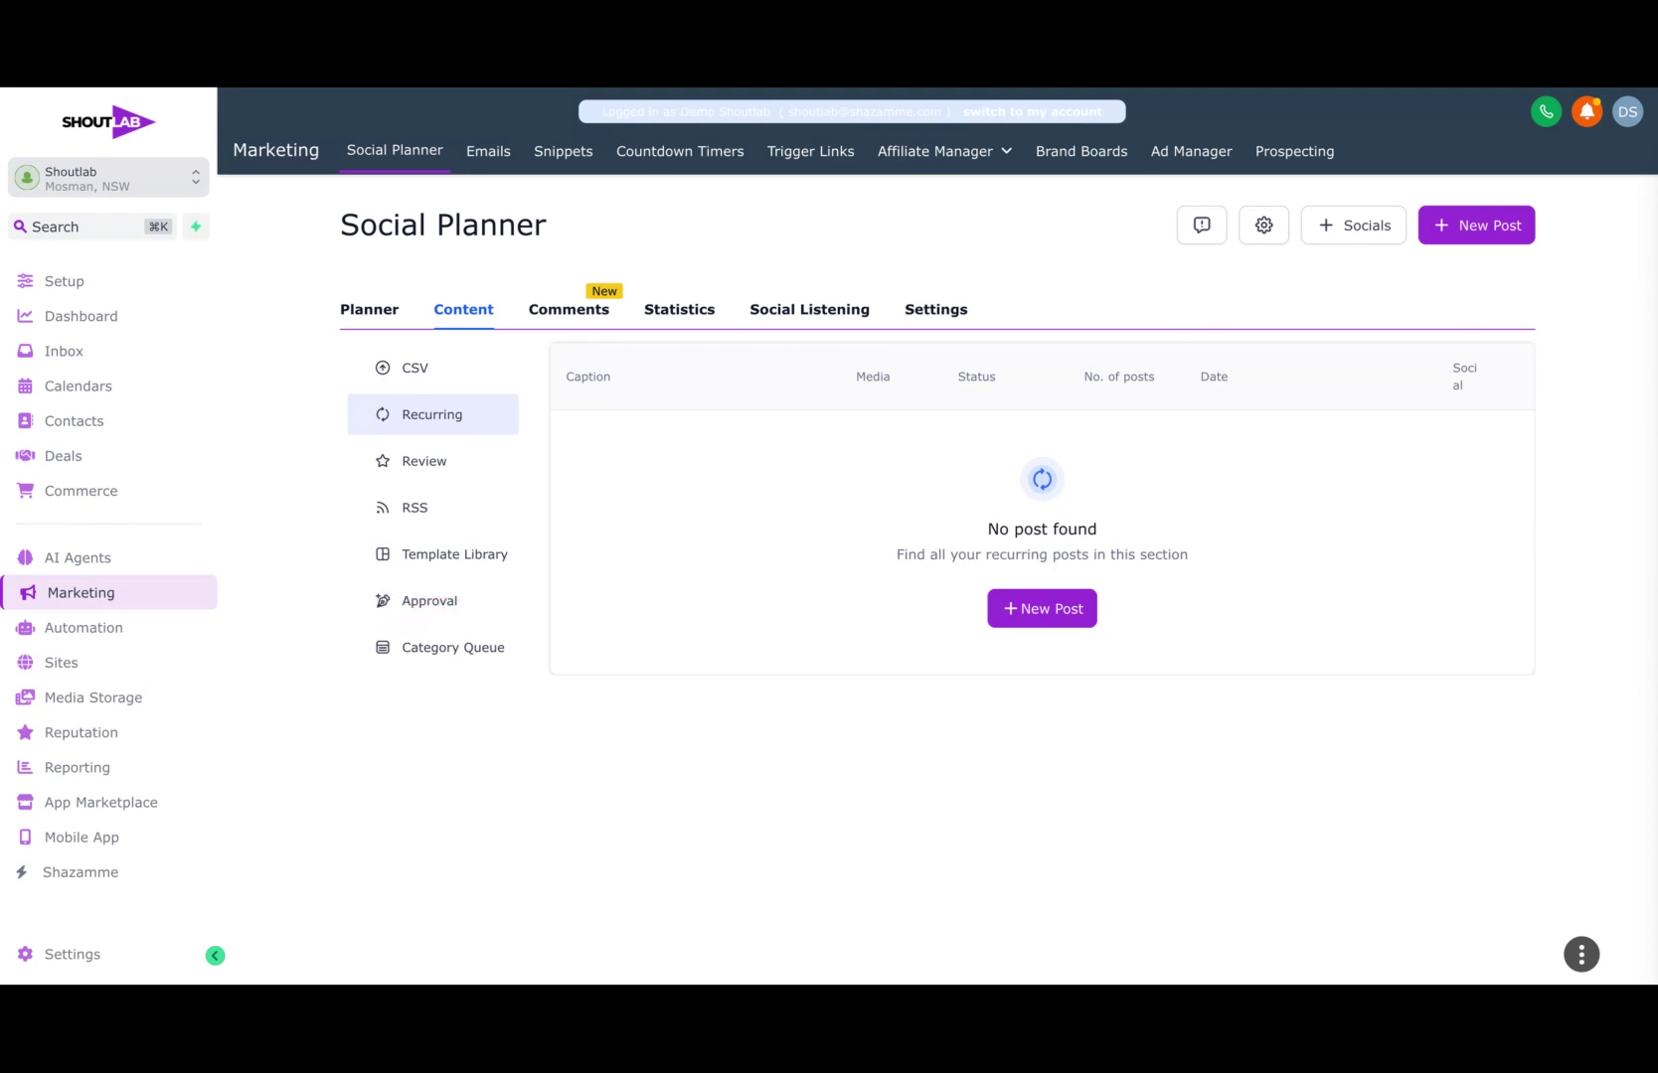
pyautogui.moveTo(1578, 949)
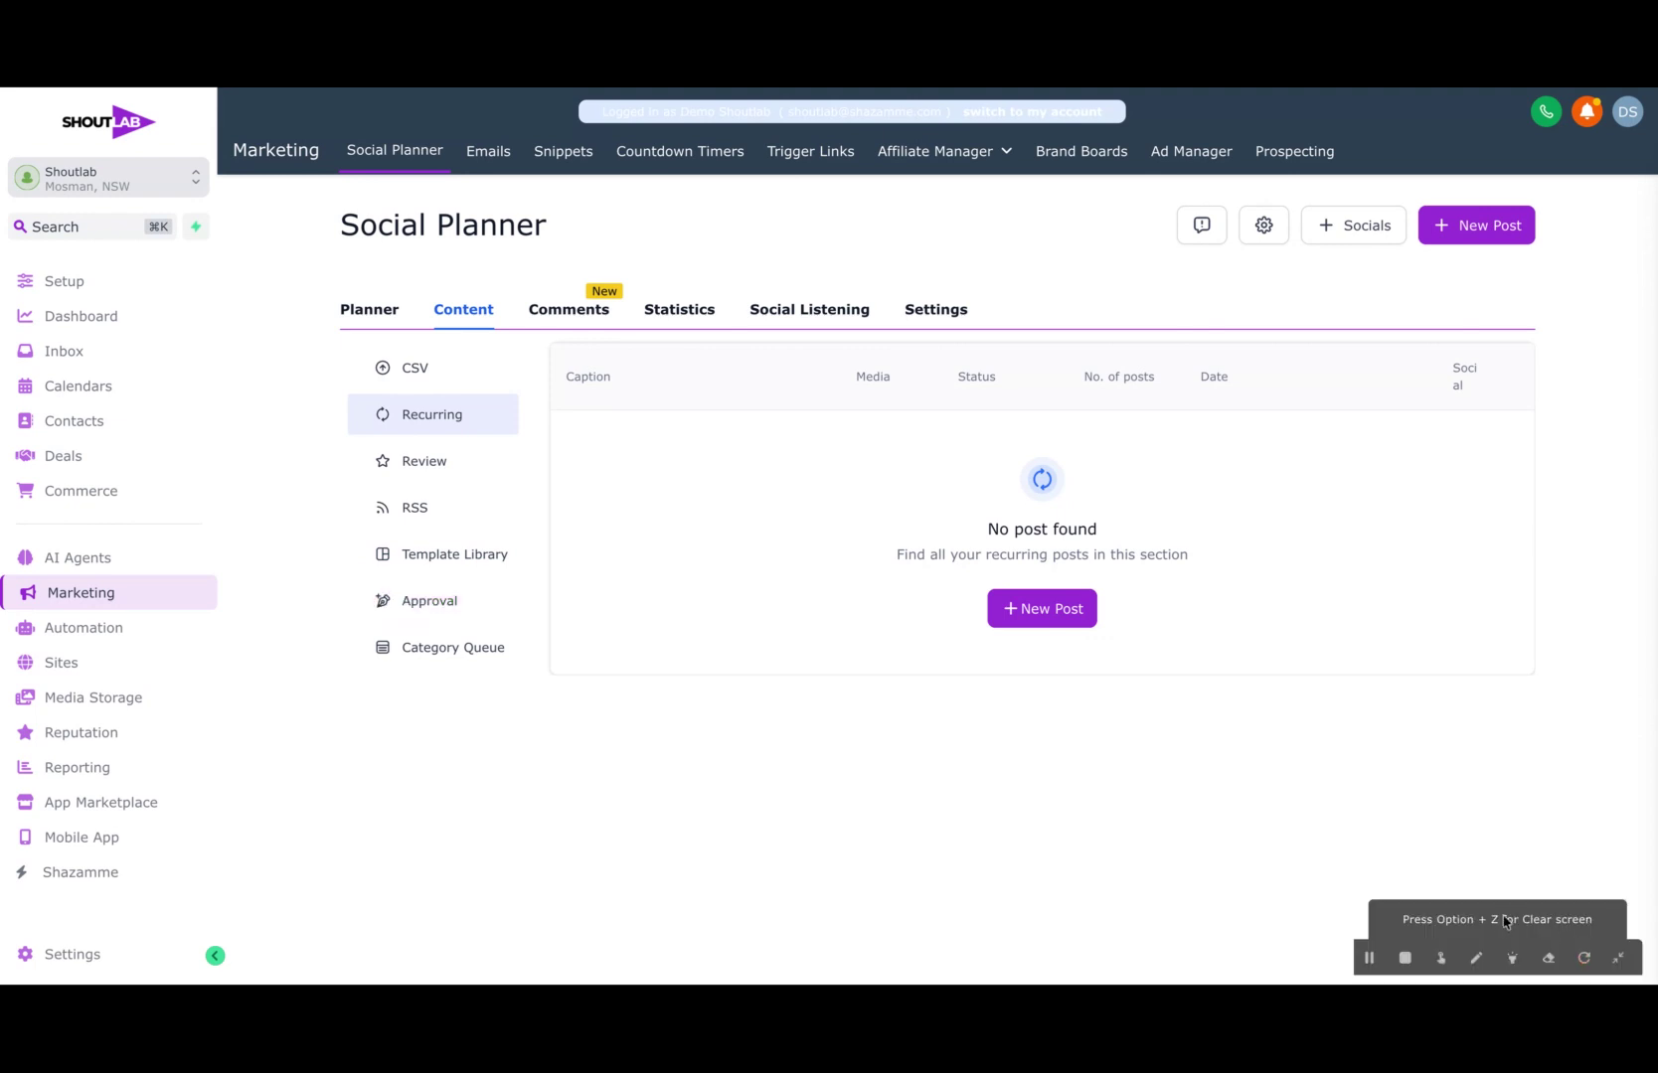